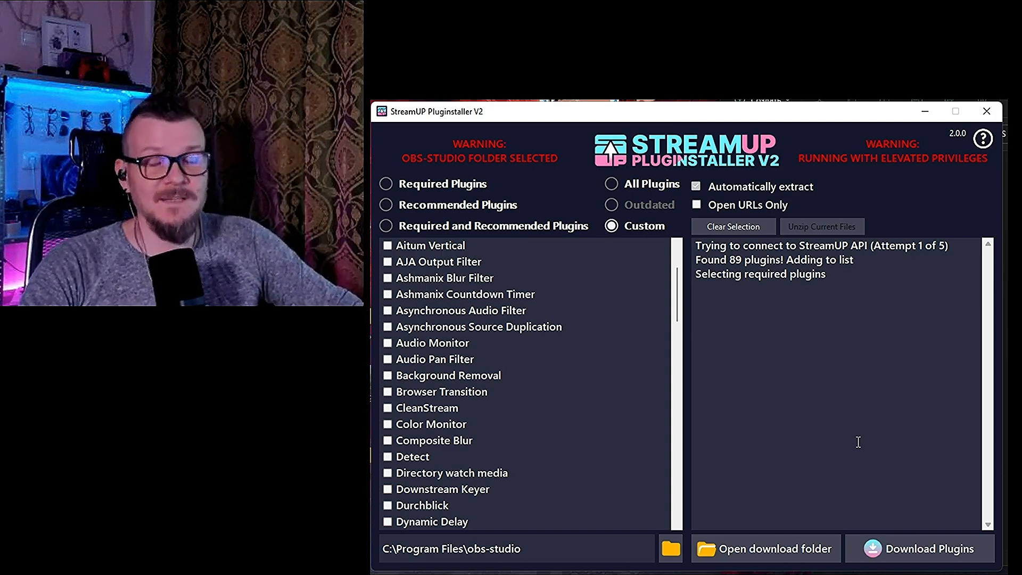
Set the plugin selection to Custom and clear all preselected plugins.
click(404, 183)
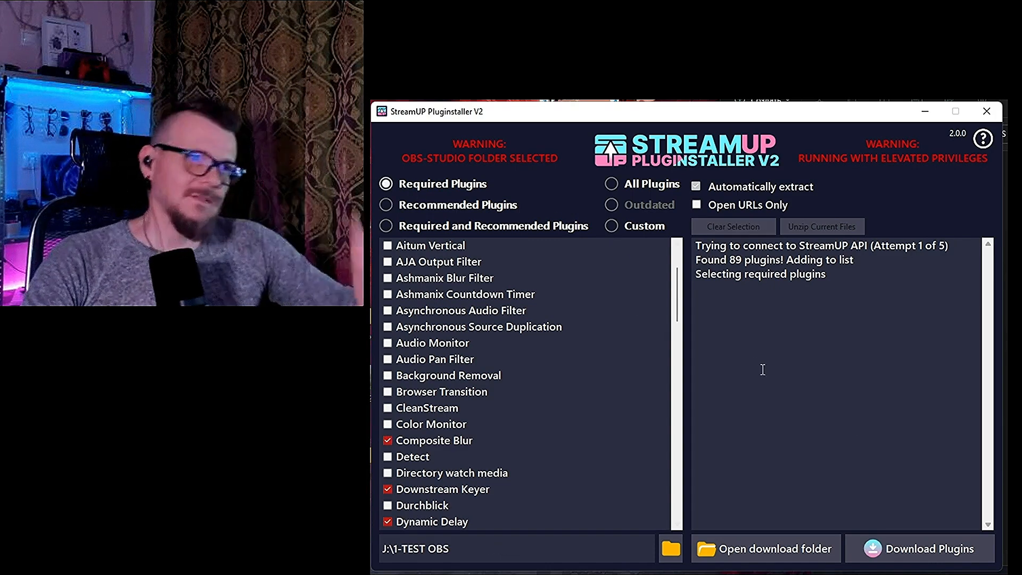
click(618, 227)
click(733, 226)
scroll(632, 379, up, 2)
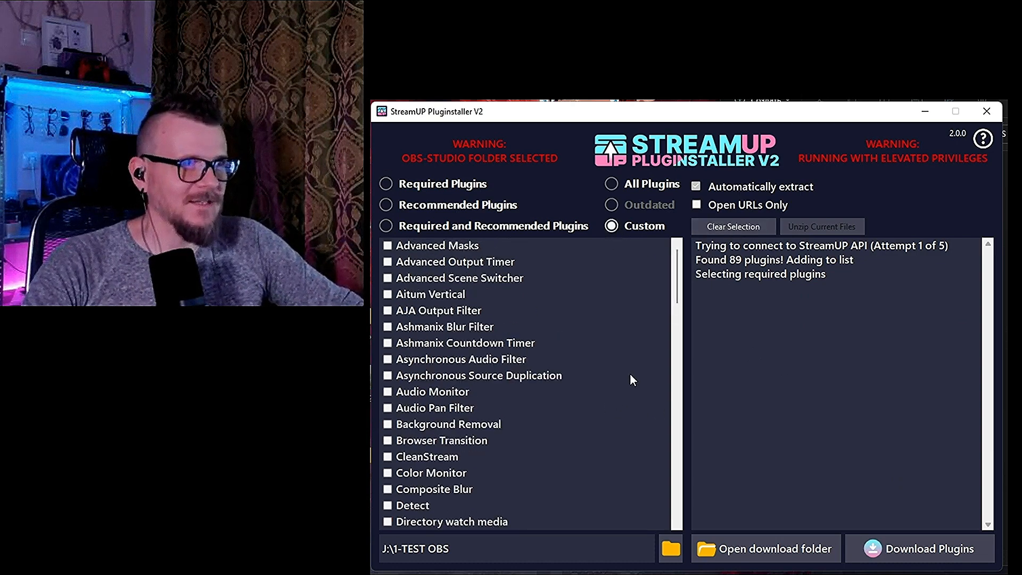
Select the 3D Effect, Advanced Masks, Move, Source Clone and Stroke Glow Shadow plugins, and install them into J:\1-TEST OBS.
click(389, 245)
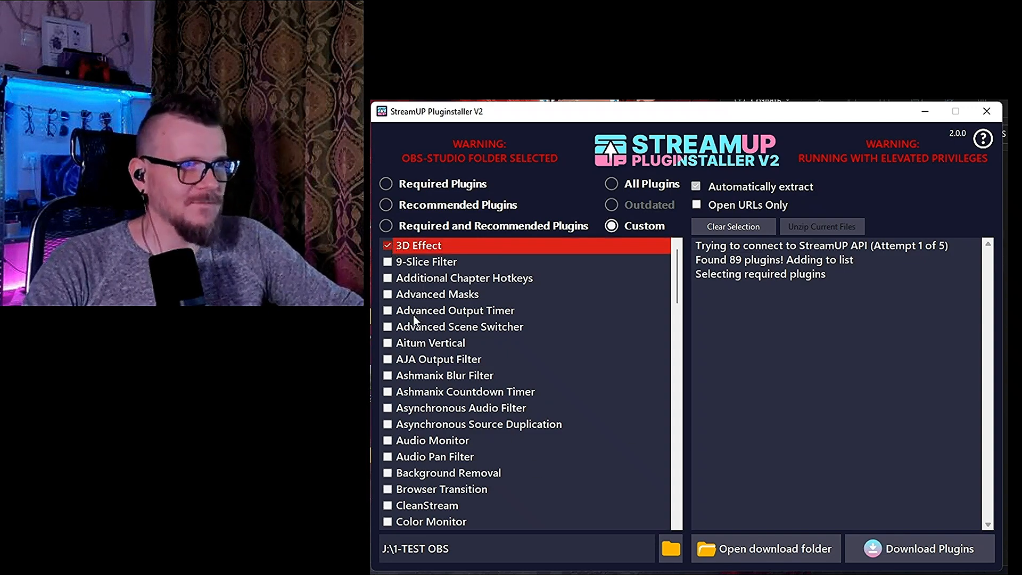
scroll(388, 325, down, 10)
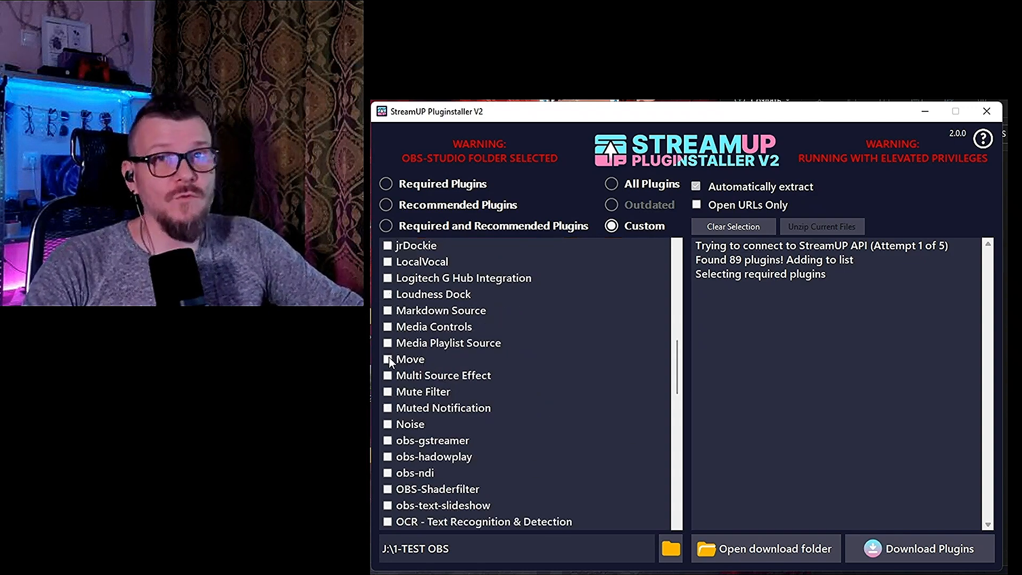
click(389, 359)
scroll(394, 362, down, 14)
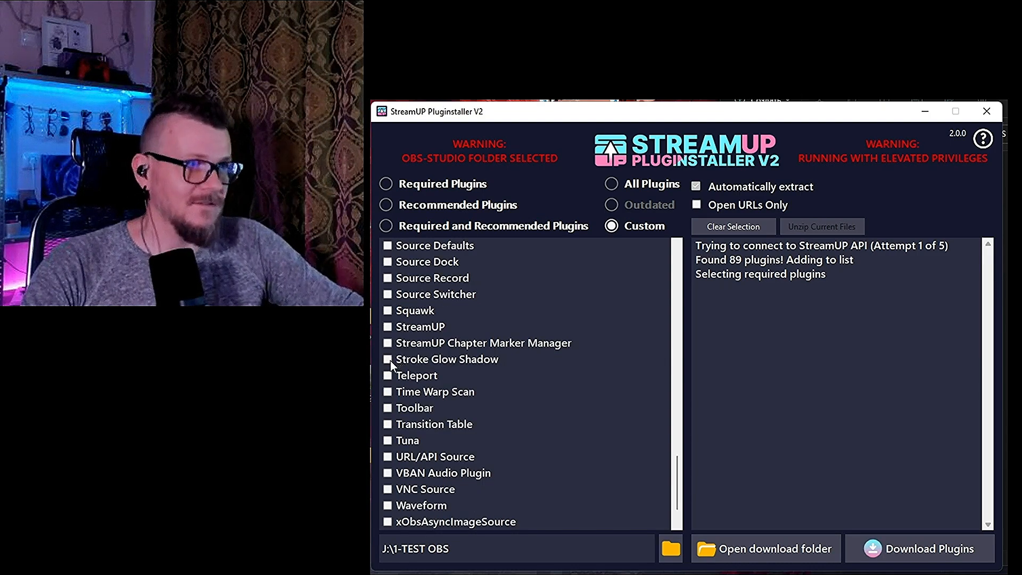
click(391, 360)
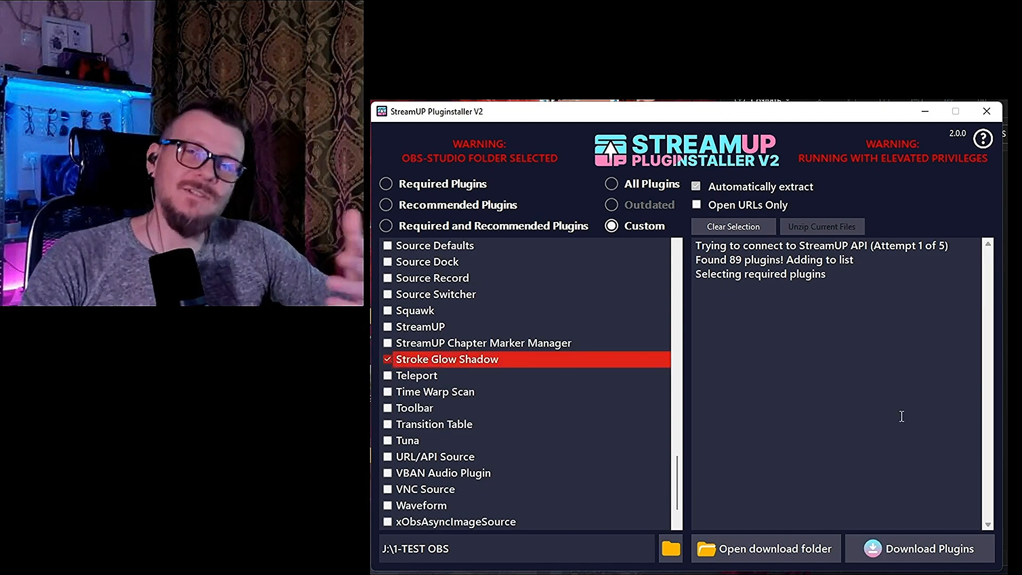
click(915, 548)
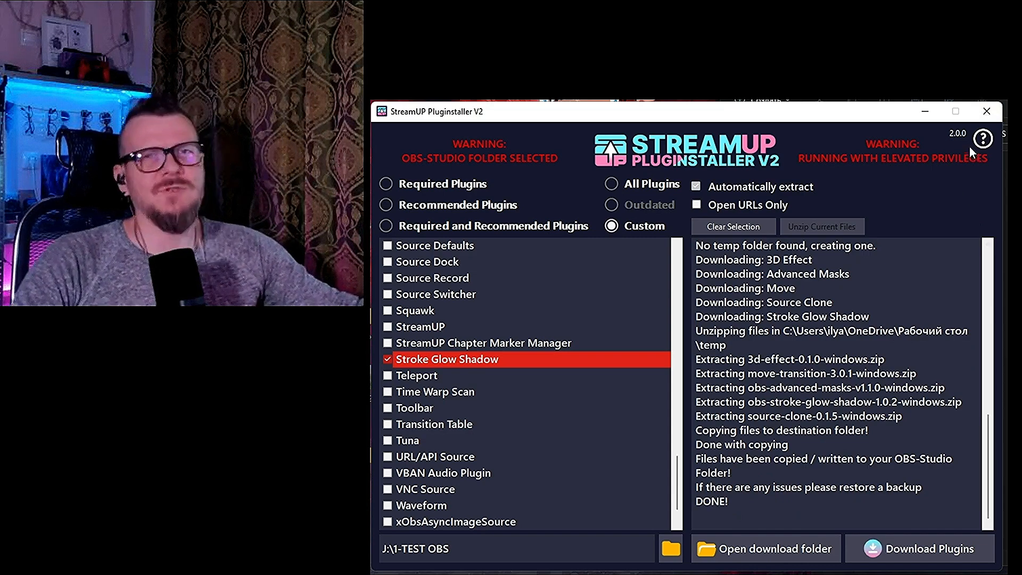
click(926, 112)
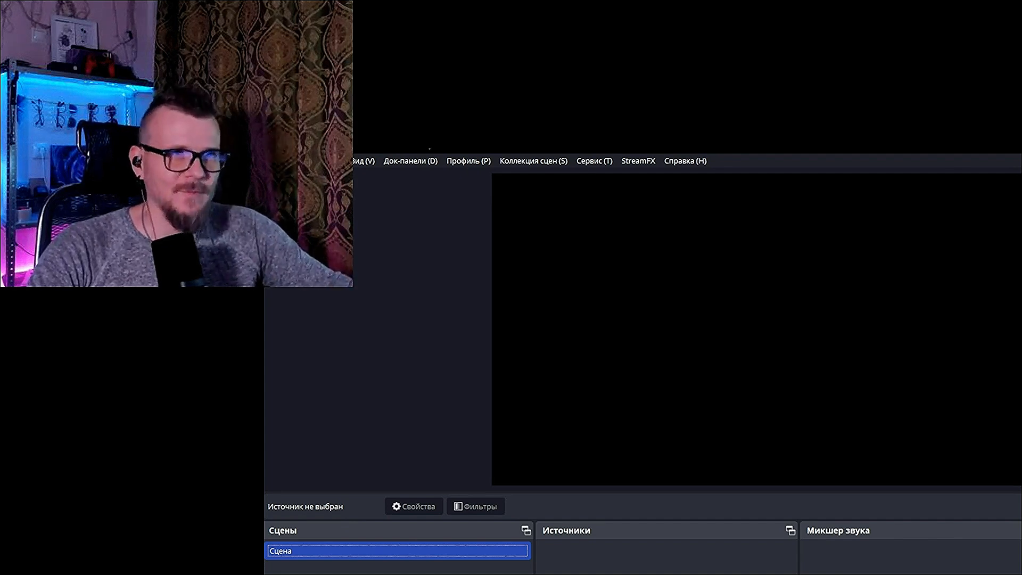
Switch to OBS Studio and add three scenes named 1-INTRO, 2-Чат and 3-Игра.
click(526, 161)
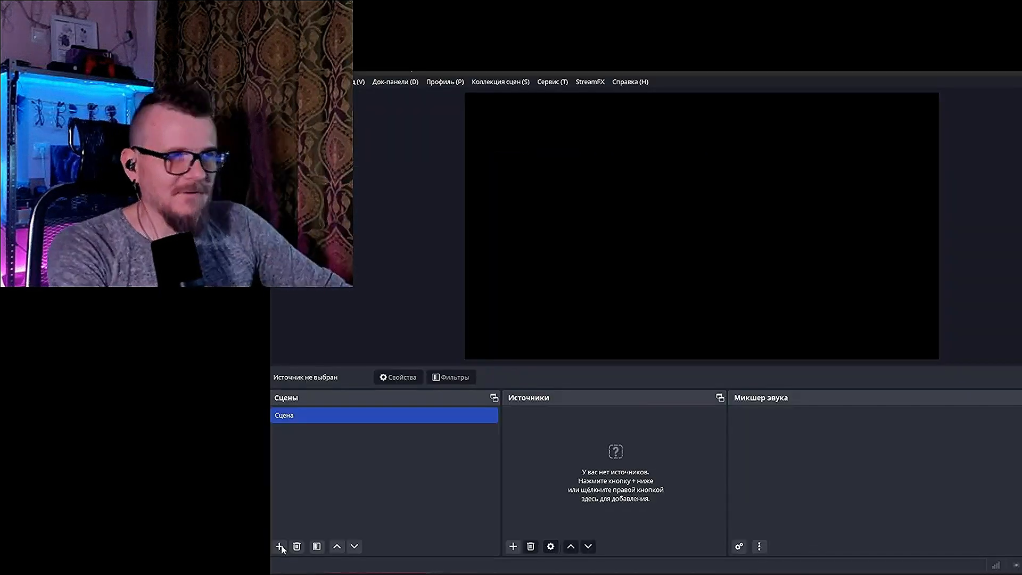
click(278, 547)
text(1-Ш)
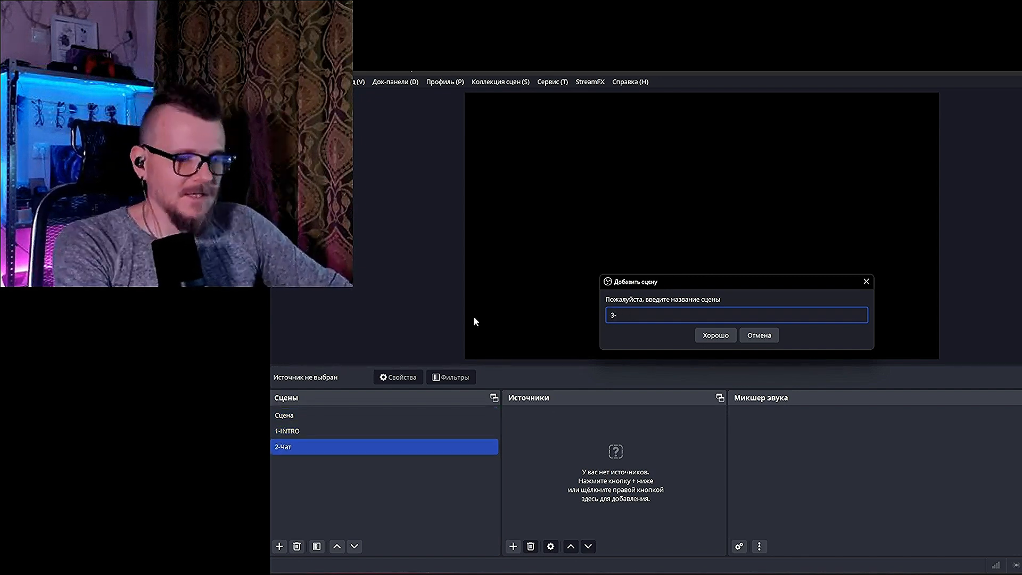
text(-)
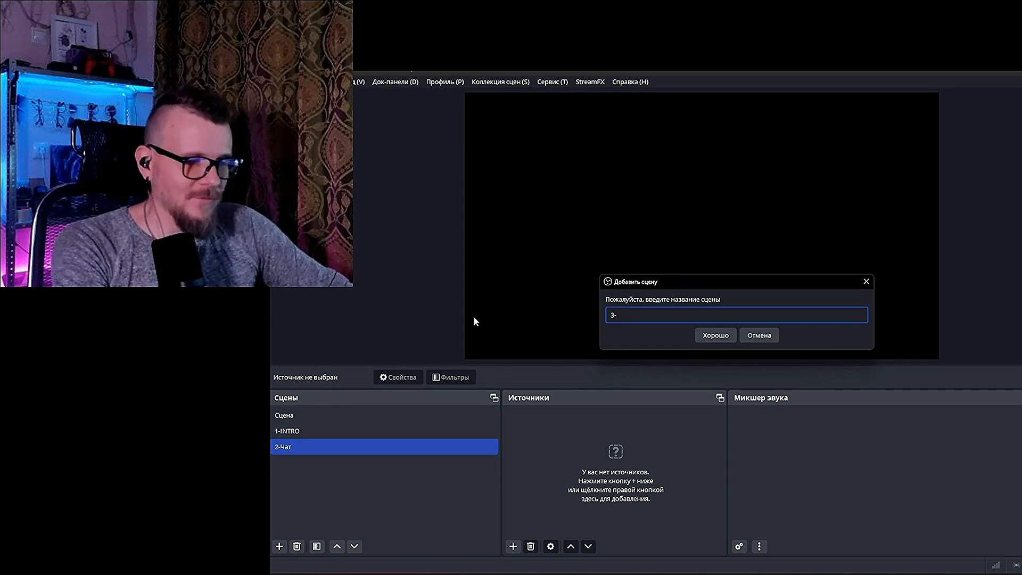
text(Игра)
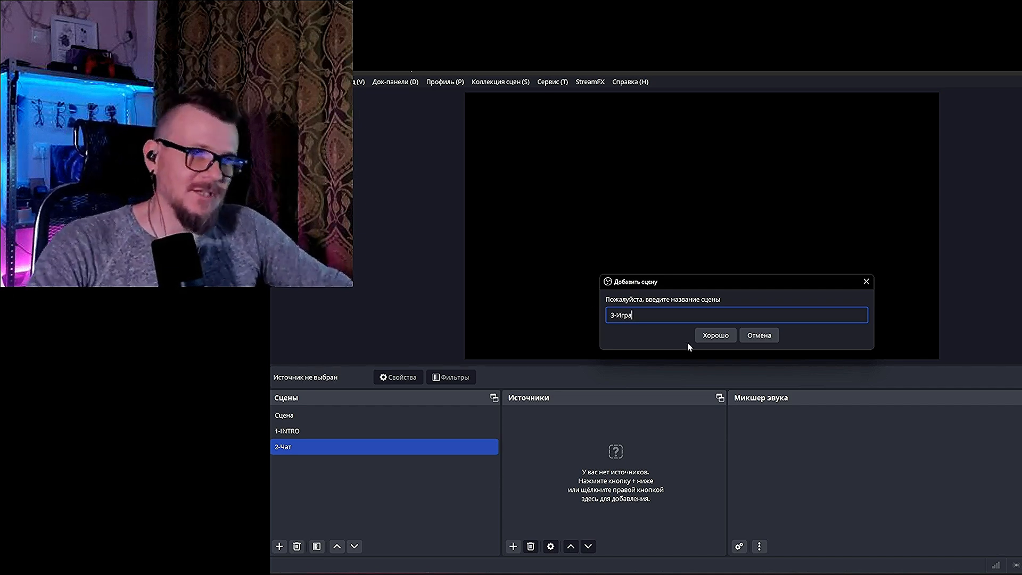
click(716, 334)
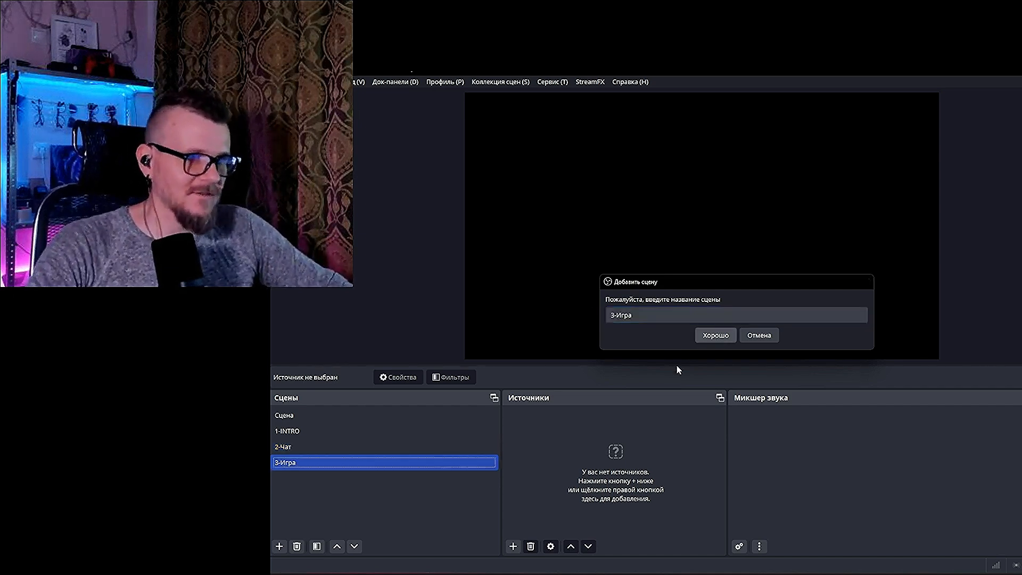
Add a divider scene named ======СЕРВИС===== after the 3-Игра scene.
text(4-Конец)
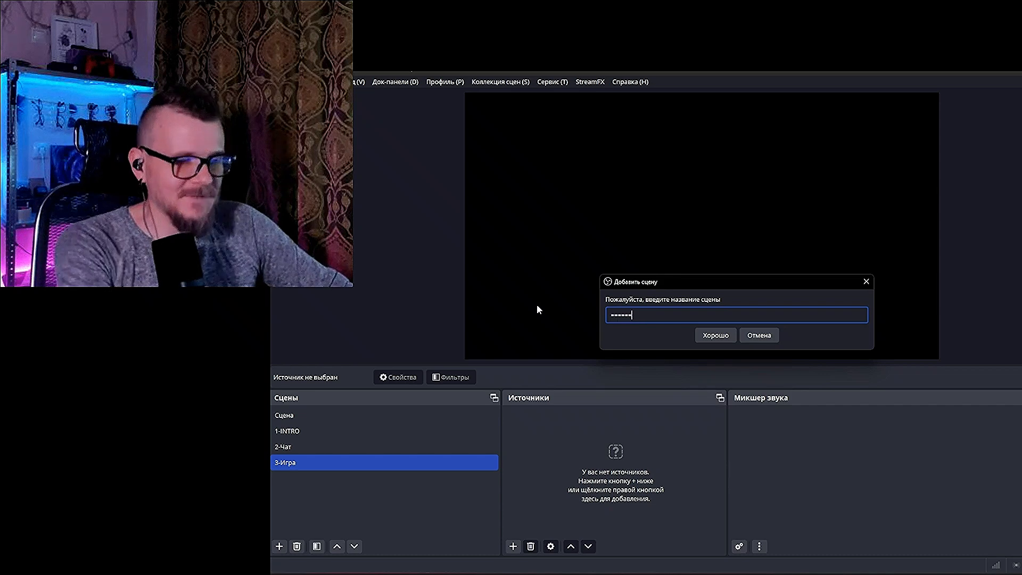
text(СЕРВИС-----)
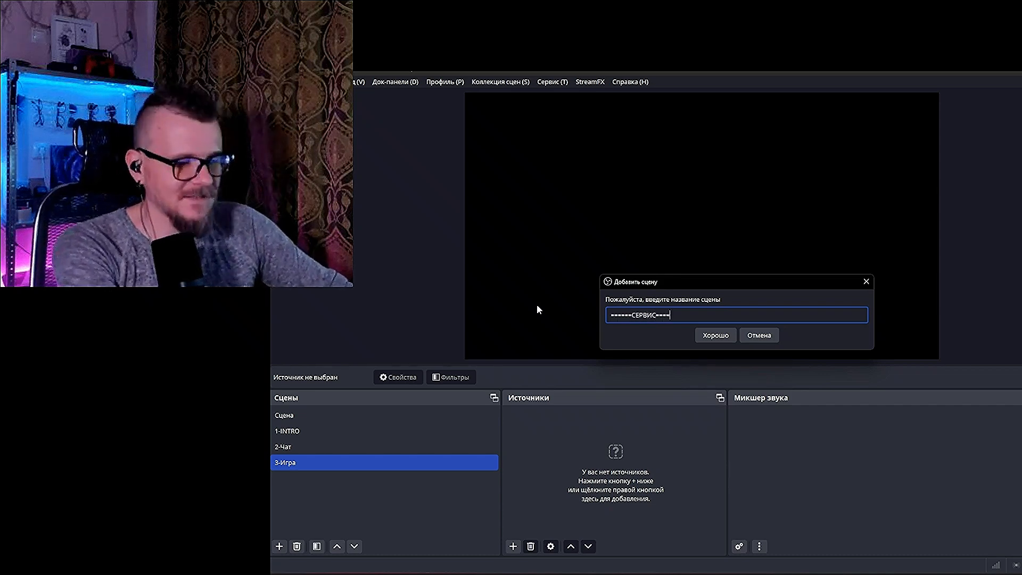
click(716, 335)
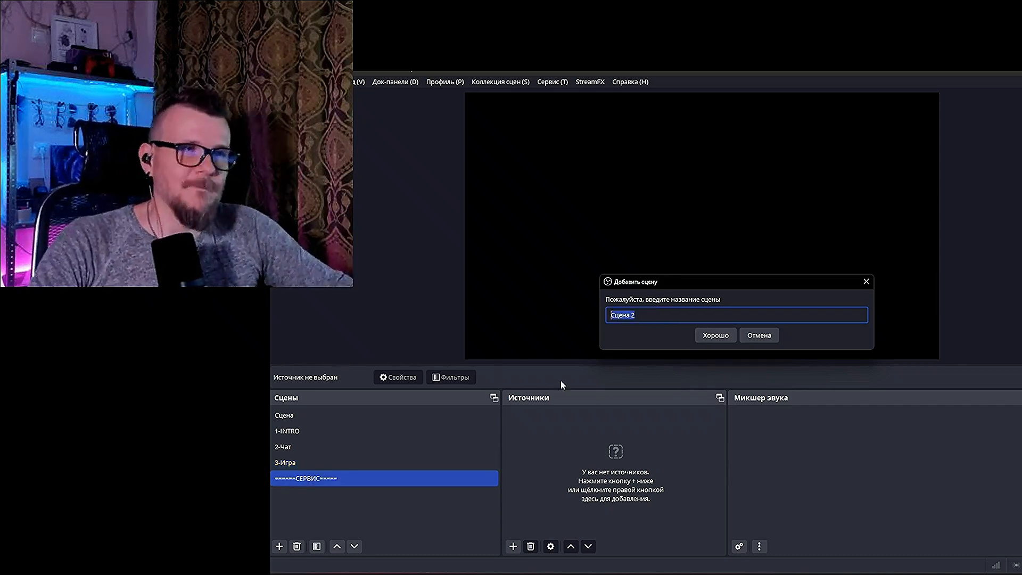
Add three service scenes named Камера, Чат and AUDIO below the divider scene.
text(Камера)
key(Return)
text(Чат)
key(Return)
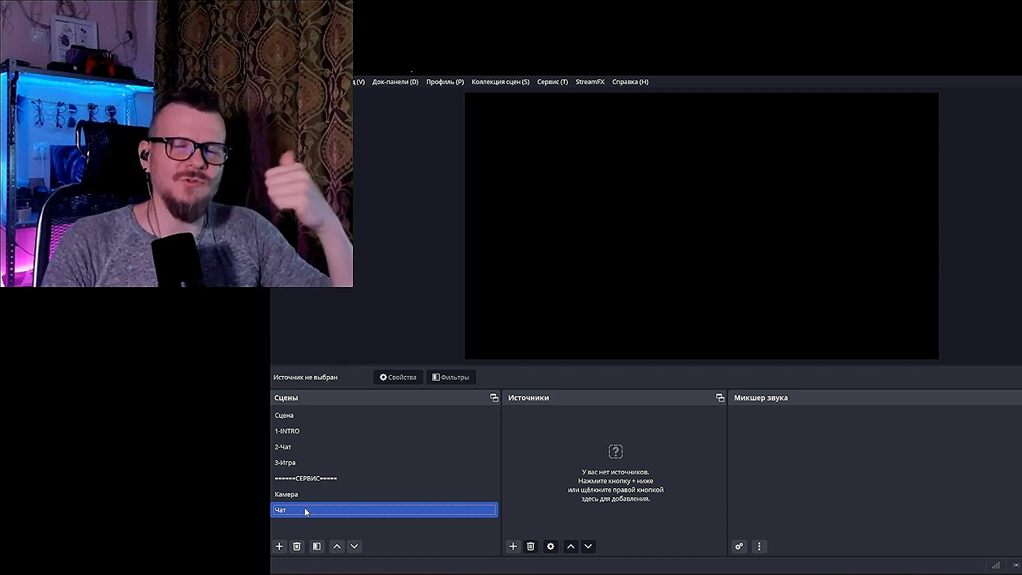
click(283, 545)
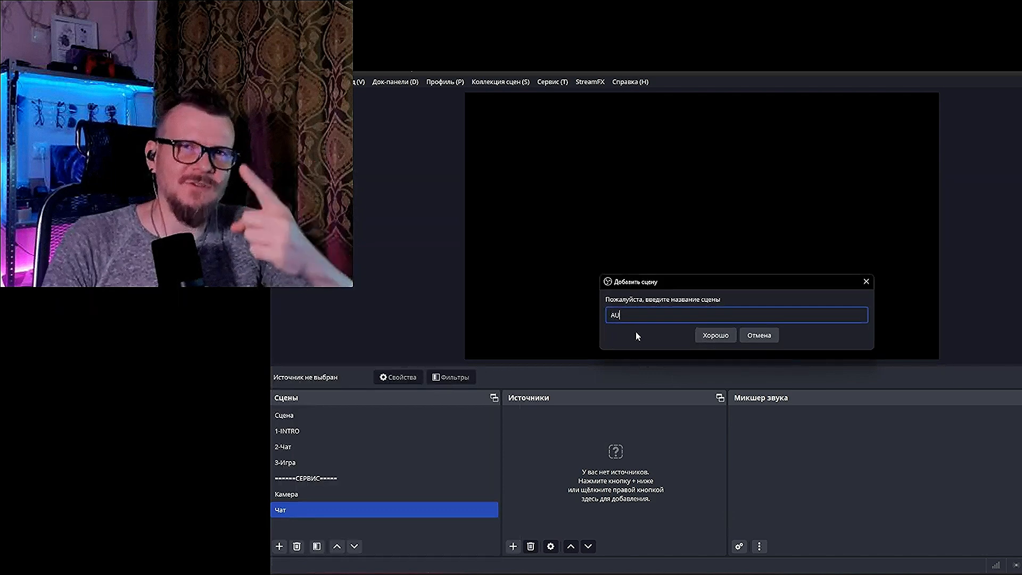
key(Return)
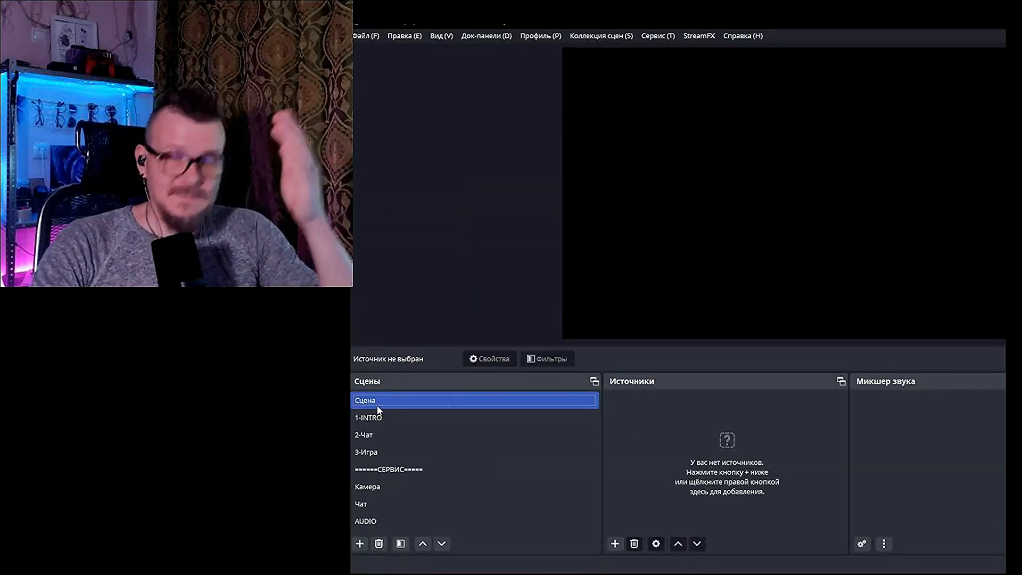
Delete the default scene named Сцена.
right_click(294, 420)
click(556, 330)
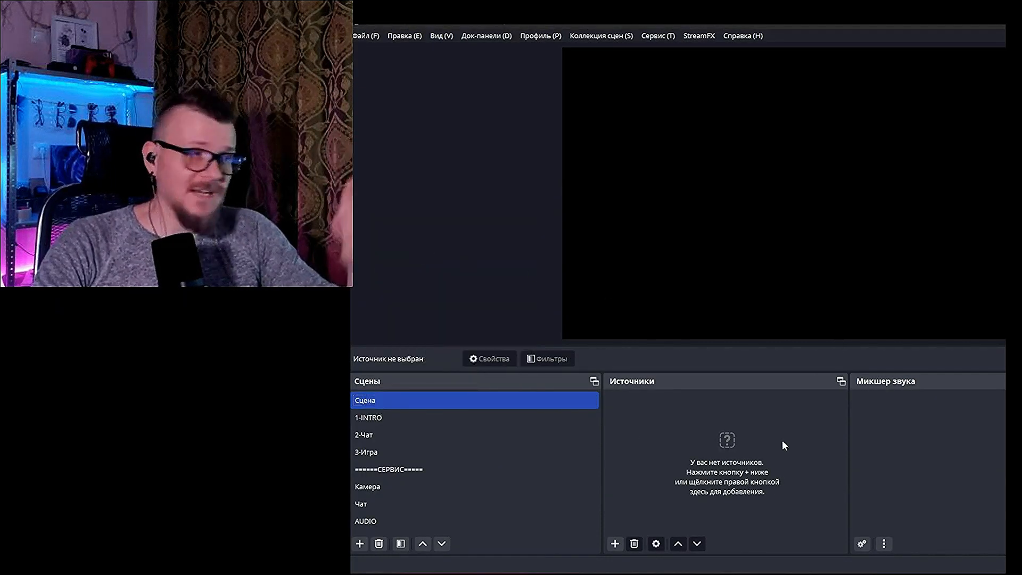
key(Delete)
key(Return)
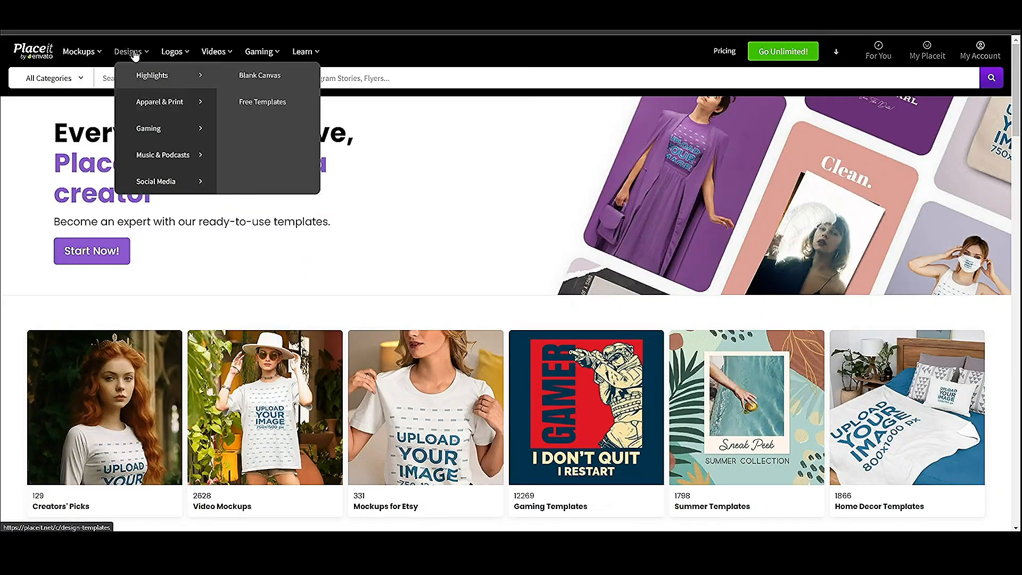
Switch to Placeit, filter the Twitch templates by Intro Maker, and open the gaming streamer logo-reveal intro in the editor.
mouse_move(152, 134)
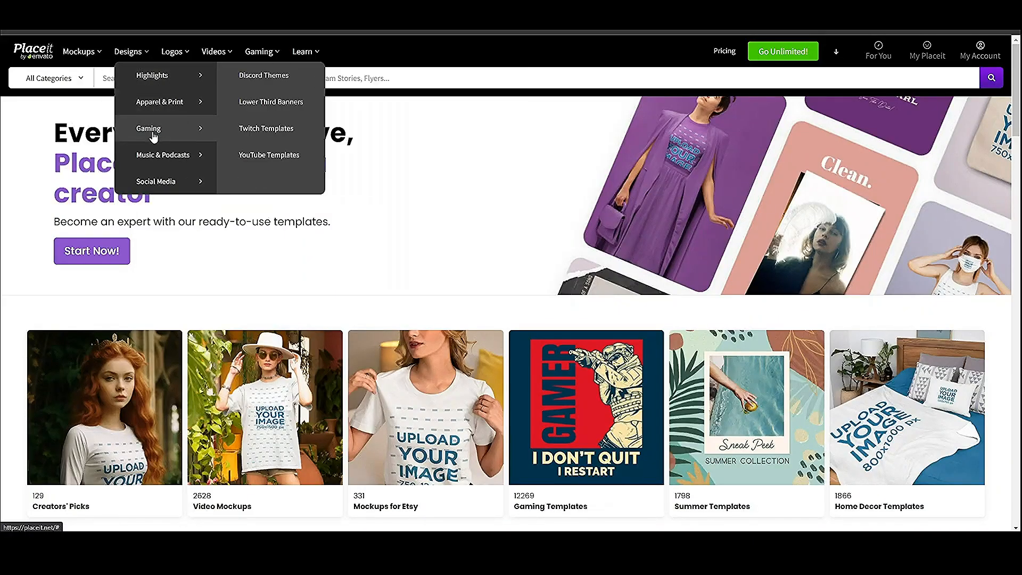
click(249, 132)
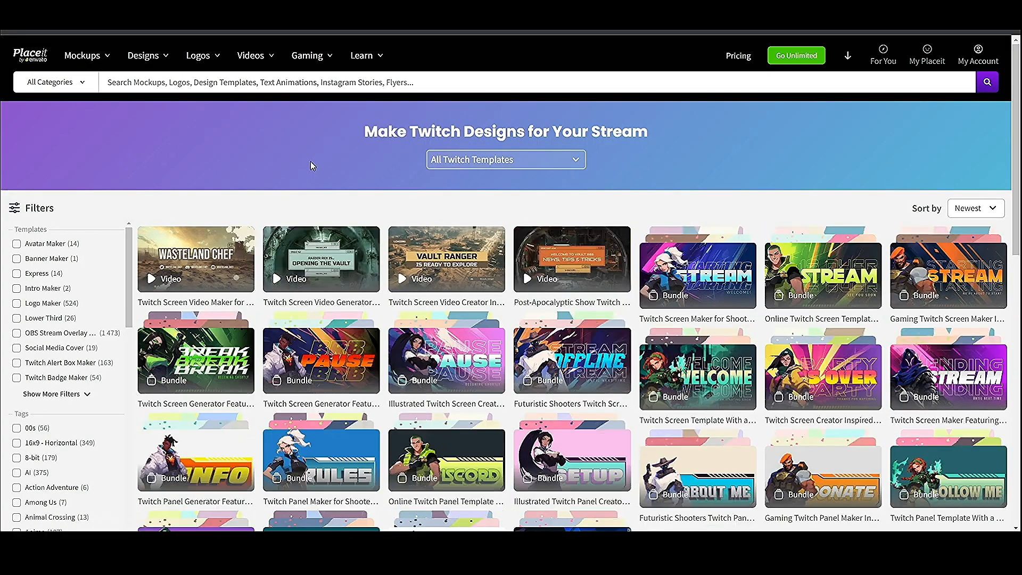
click(18, 289)
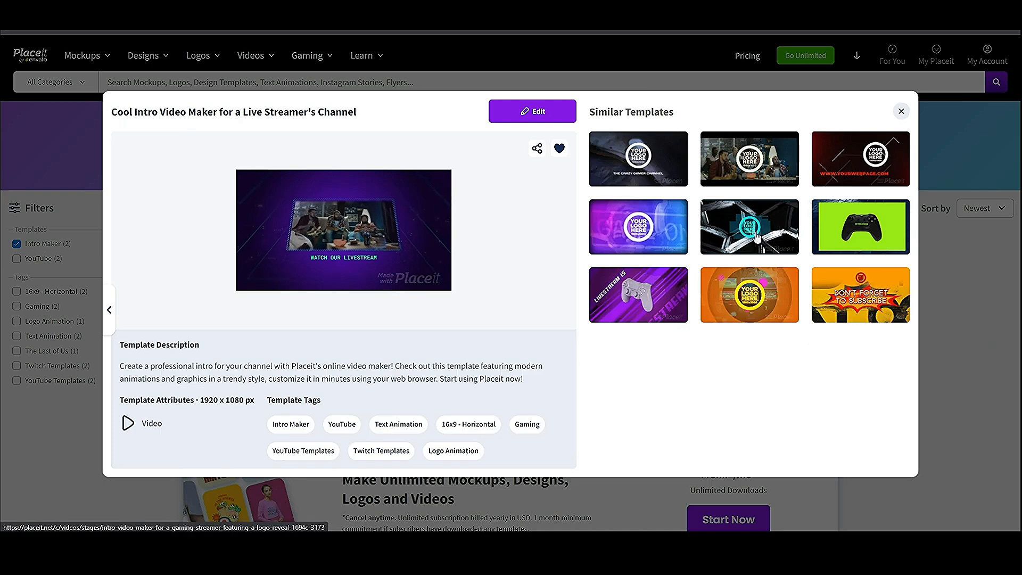
click(788, 218)
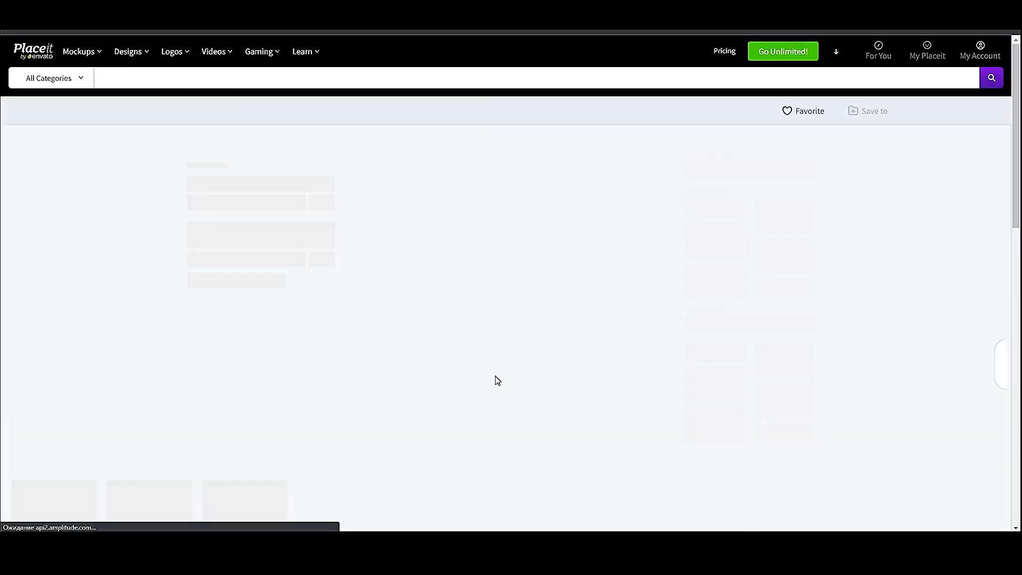
Set Background 1 to the dark eclipse image and replace the intro text with СКОРО НАЧНЕМ.
scroll(737, 267, down, 4)
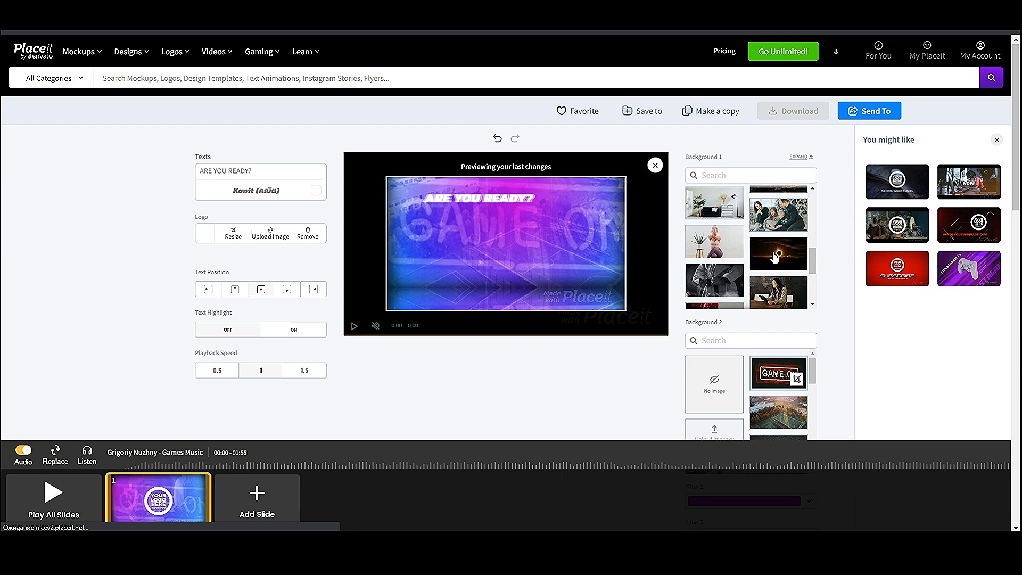
click(772, 254)
drag(253, 171, 116, 162)
text(С)
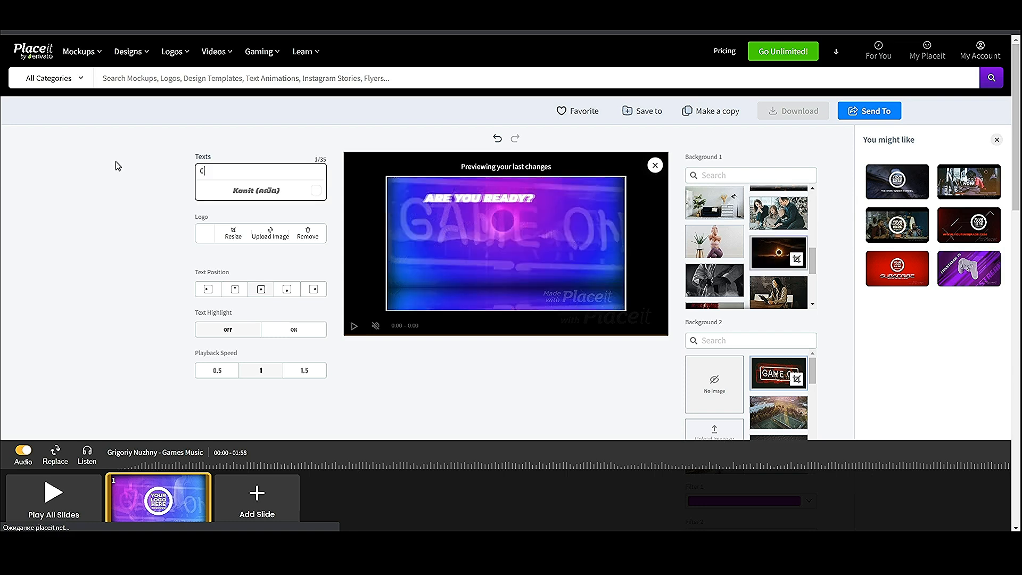
text(КОРО НАЧНЕМ)
Set the font of the intro text to Cormorant.
click(269, 192)
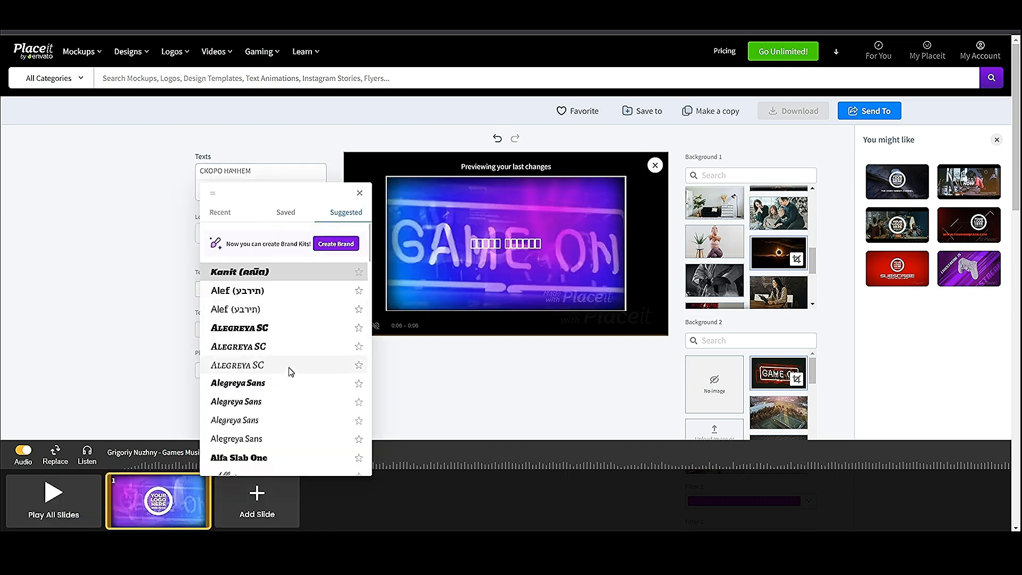
scroll(290, 371, down, 20)
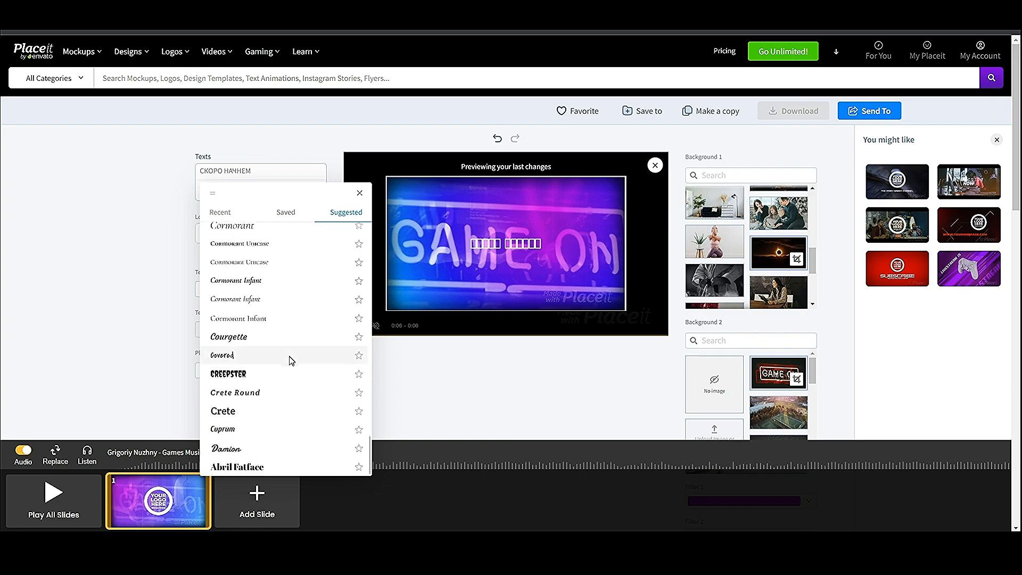
scroll(261, 359, down, 7)
scroll(271, 367, up, 7)
click(286, 369)
scroll(271, 387, up, 20)
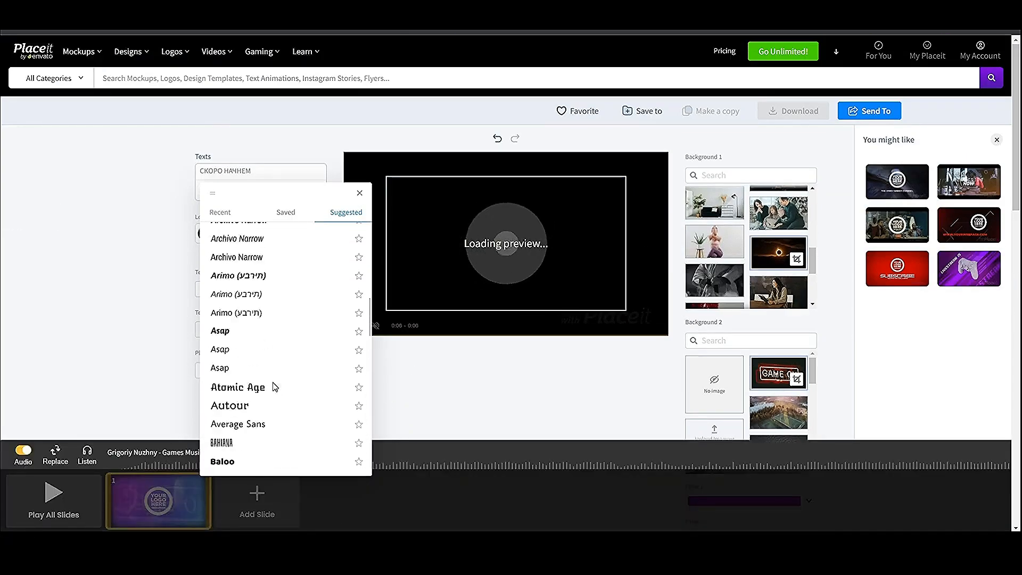
Crop the round SM logo for the intro and download the video.
click(228, 242)
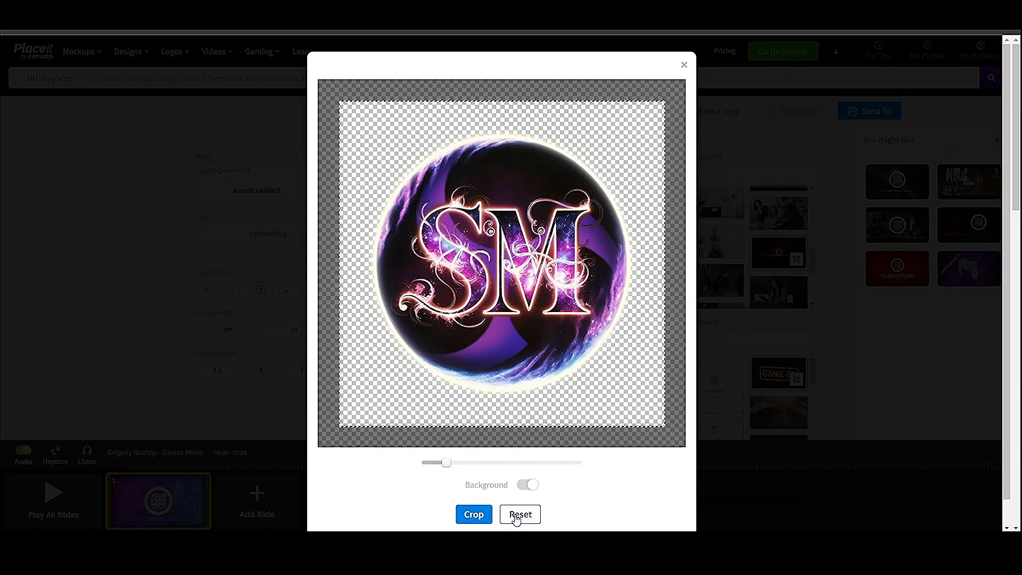
click(474, 514)
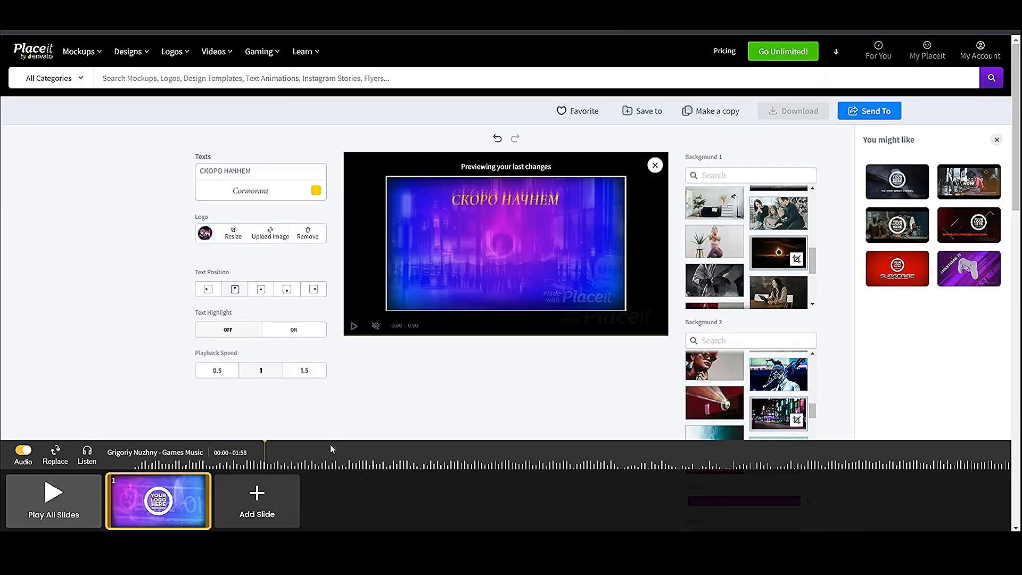
click(190, 499)
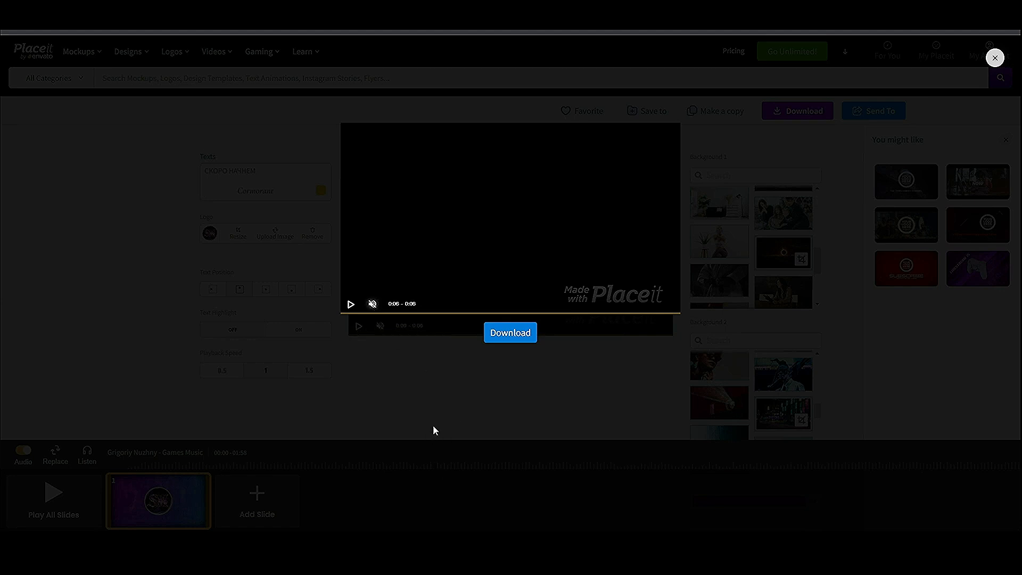
click(523, 334)
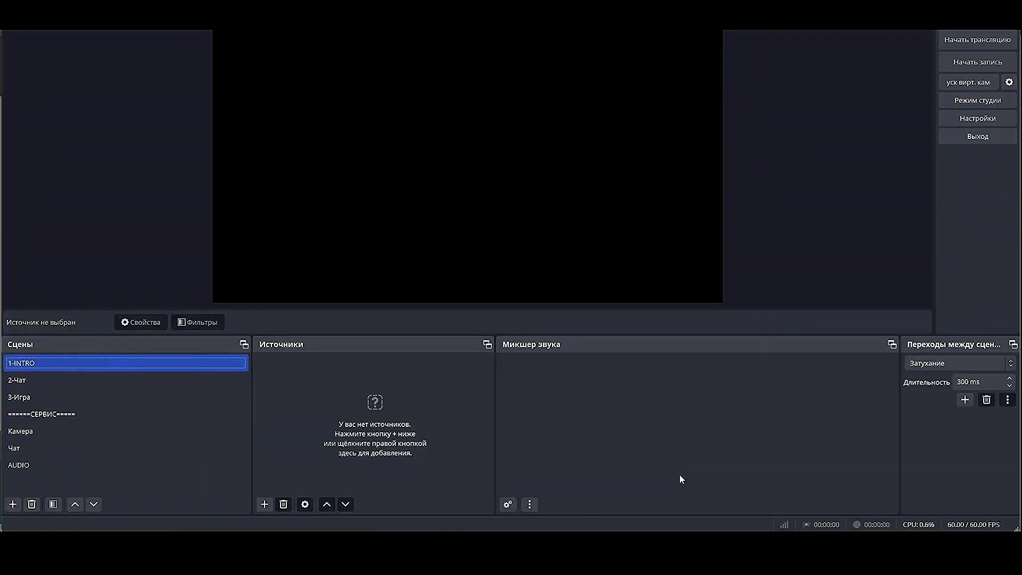
Add a media source named INTRO video to the 1-INTRO scene, using the local file video.mp4.
click(264, 504)
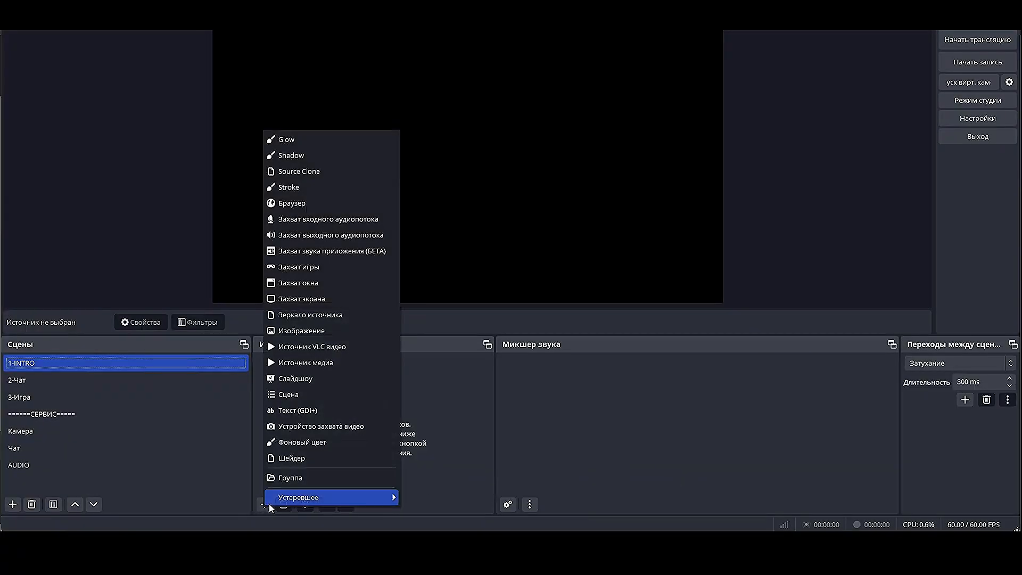
click(301, 364)
text(INTRO)
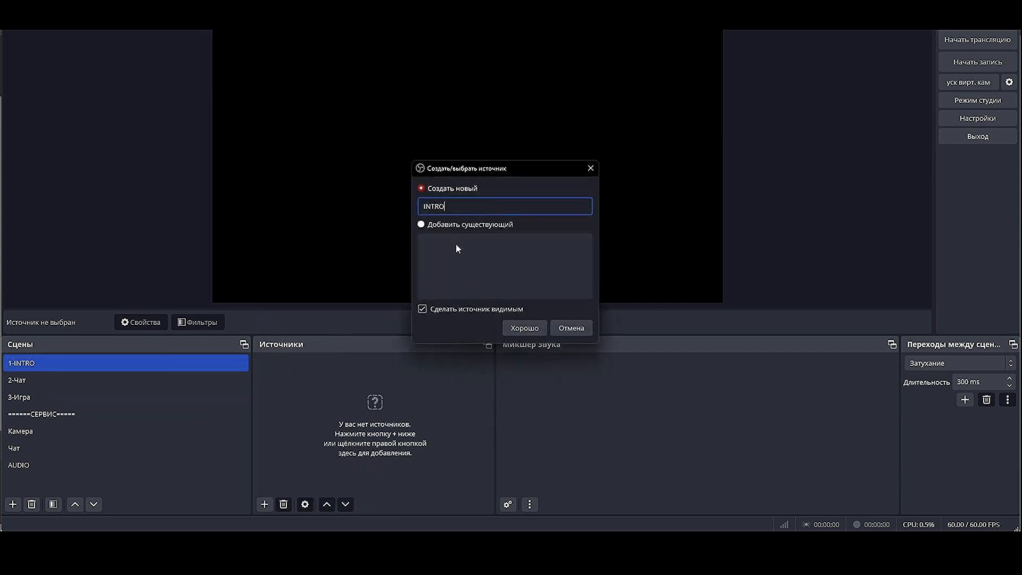
text( video)
key(Return)
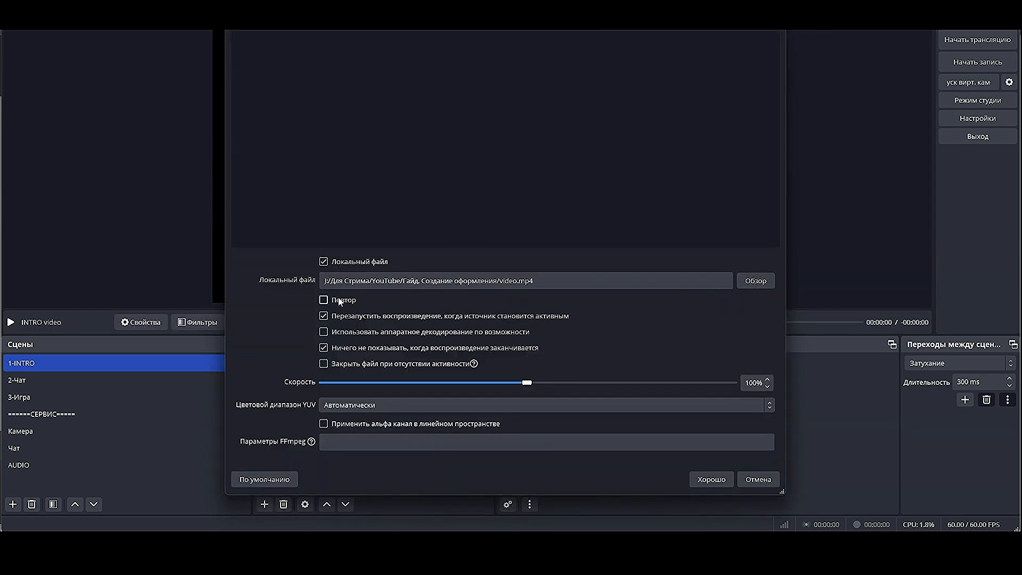
click(711, 479)
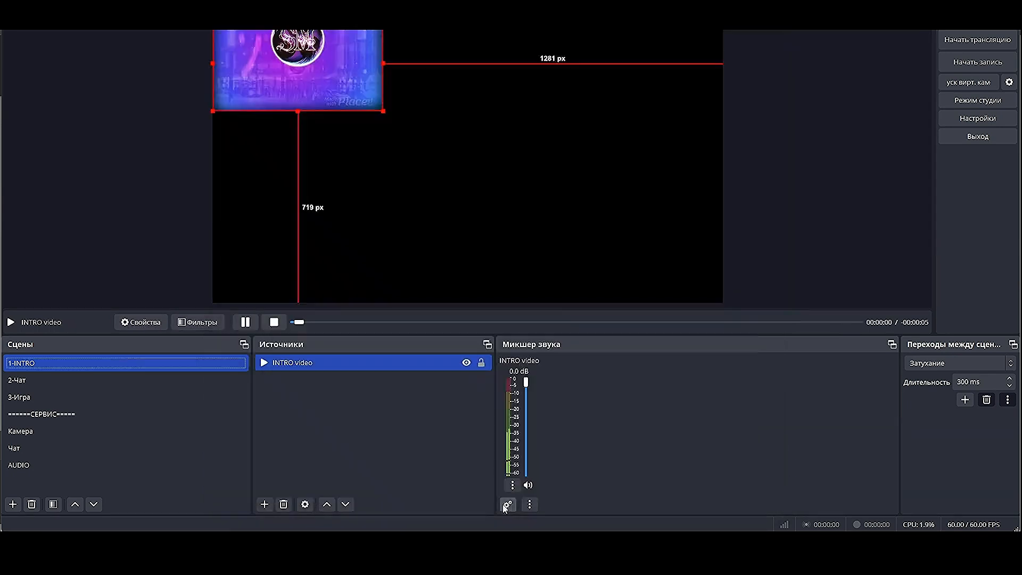
Enlarge the INTRO video until it covers the whole canvas and centre it horizontally.
drag(382, 109, 703, 354)
drag(576, 221, 539, 220)
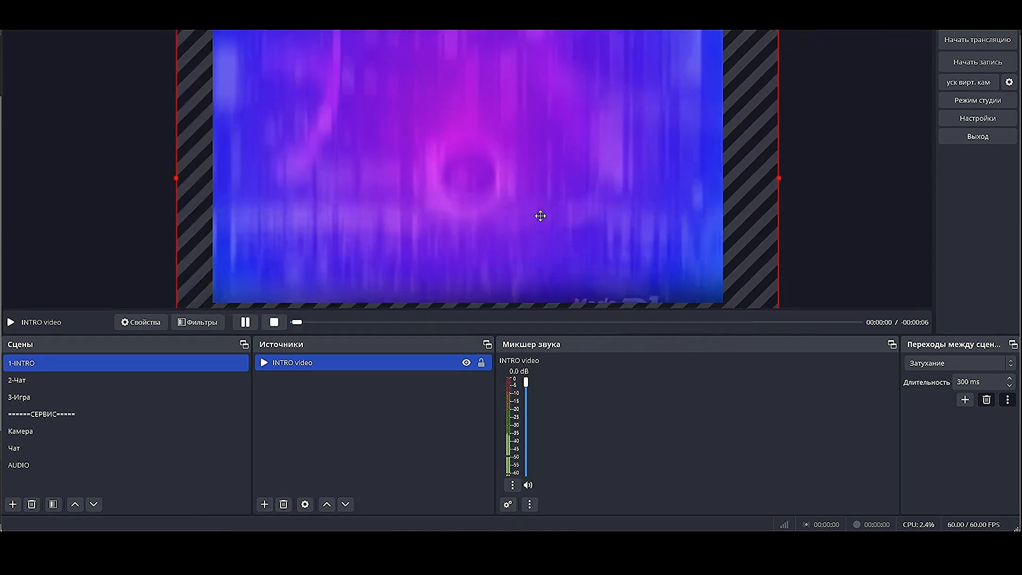
click(862, 216)
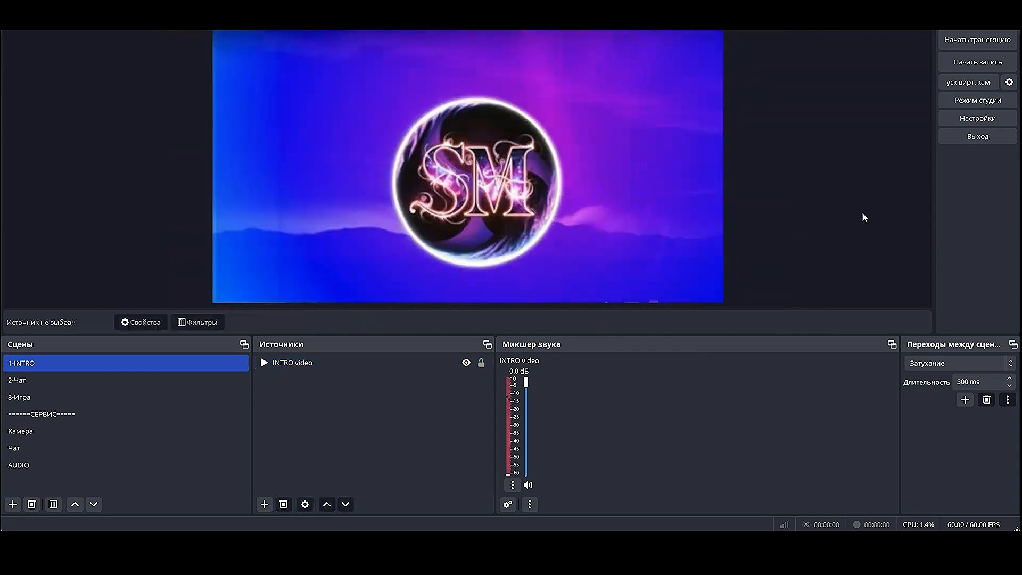
Add a Коррекция цвета effect filter to INTRO video and shift its hue to about -168.
right_click(285, 363)
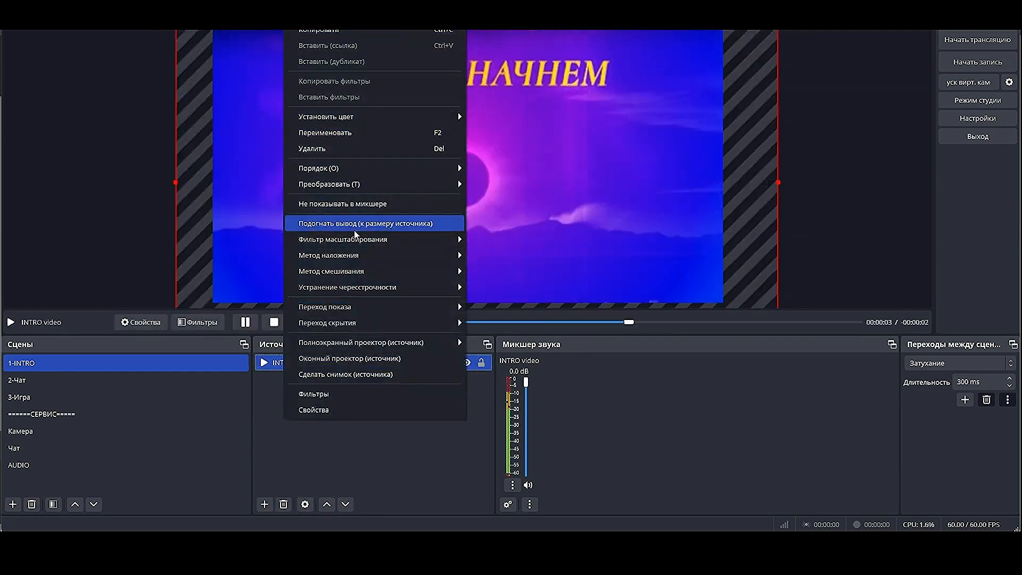
click(314, 393)
click(291, 438)
click(332, 183)
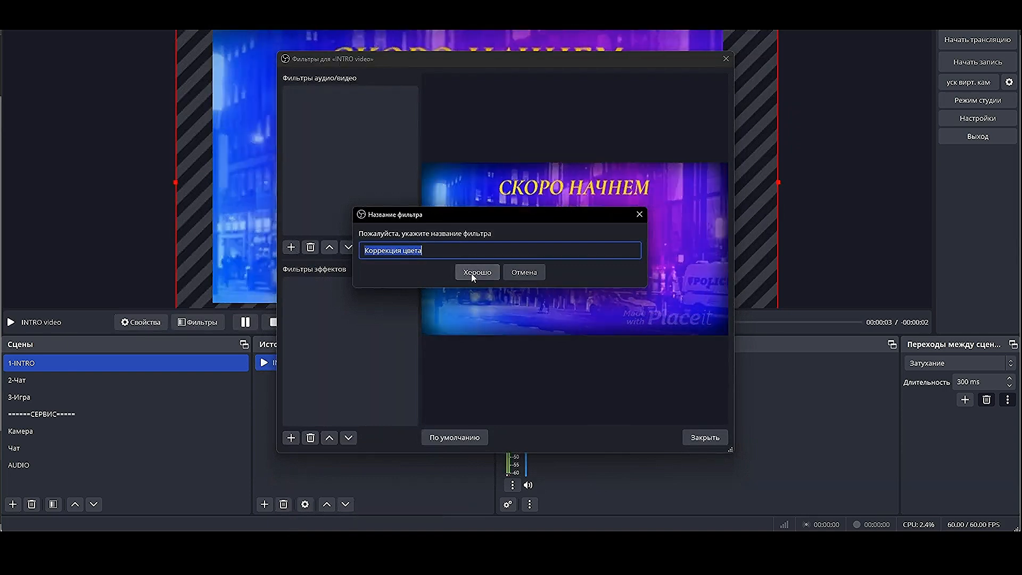
click(476, 272)
drag(585, 299, 538, 299)
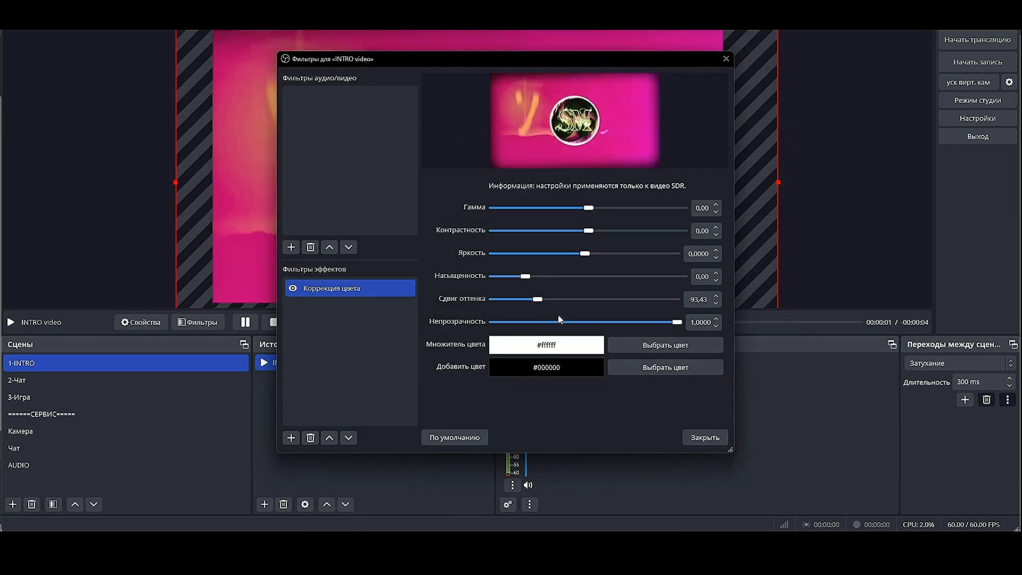
drag(538, 299, 508, 299)
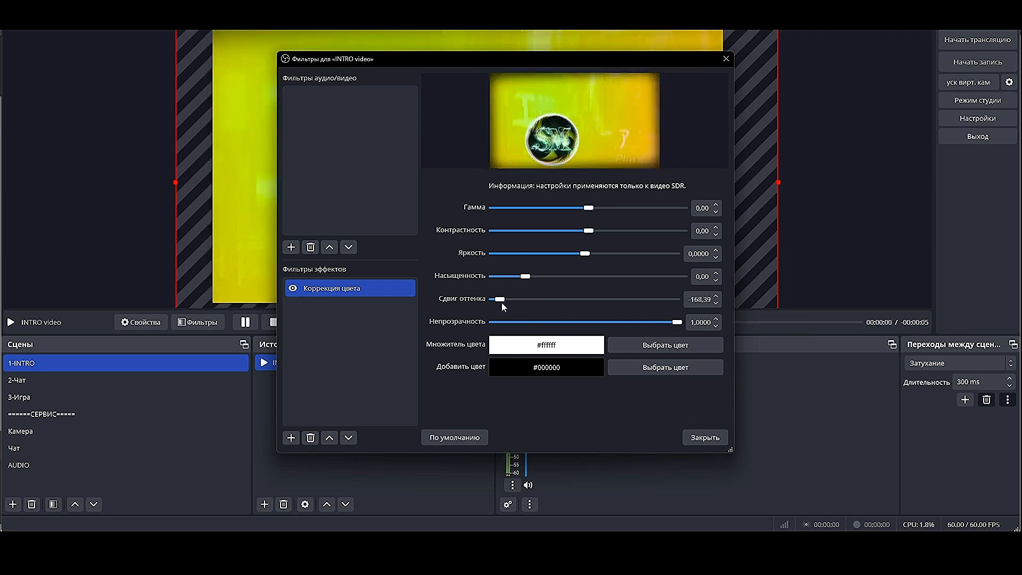
click(704, 437)
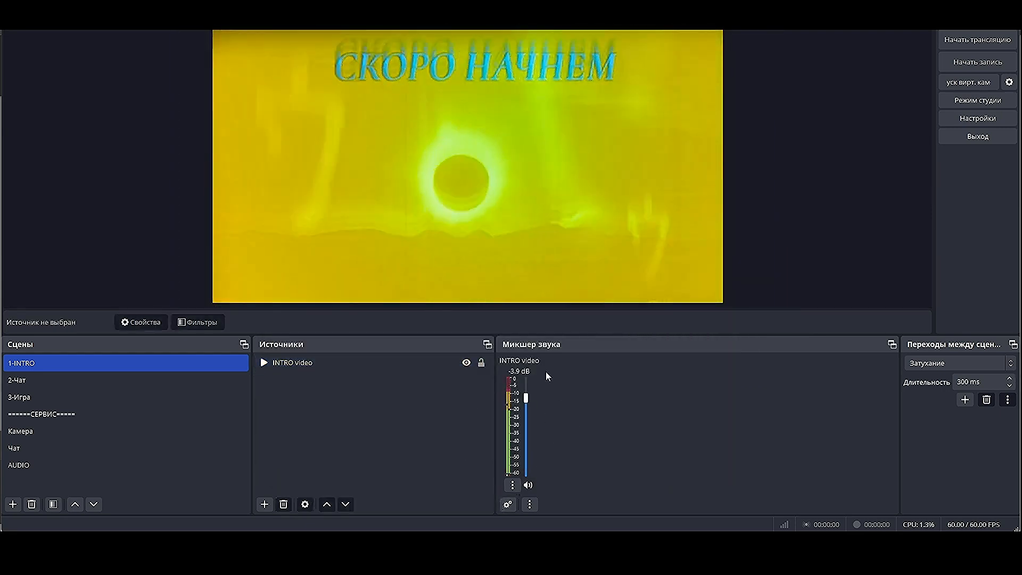
click(417, 436)
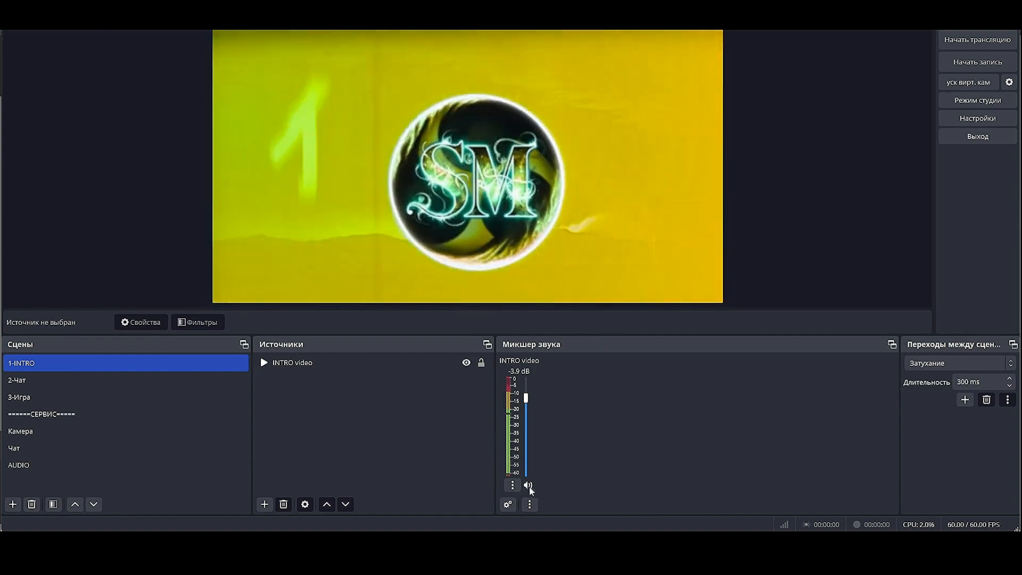
Add a video capture device source named Камера-основная to the Камера scene.
click(118, 430)
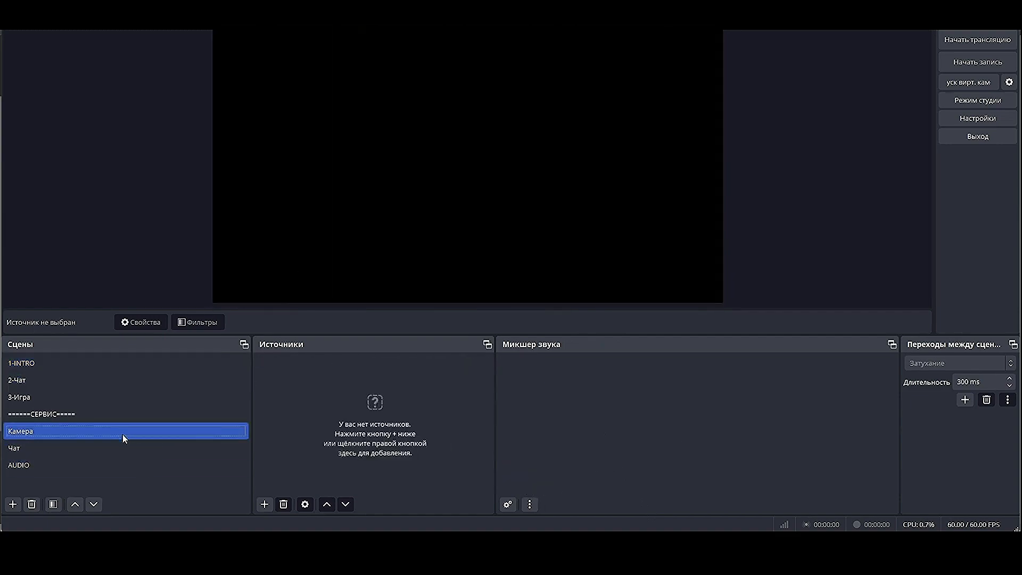
click(269, 503)
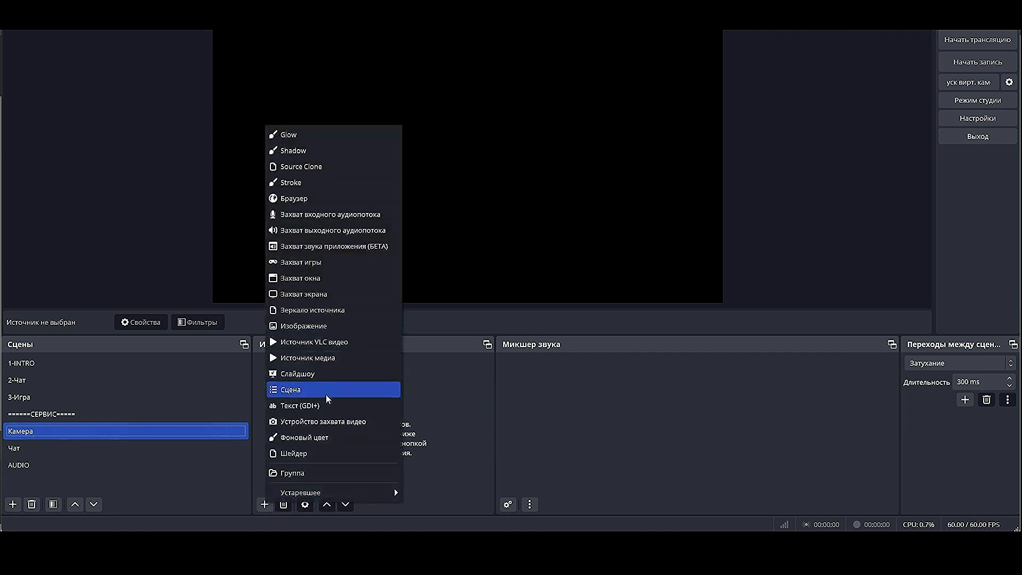
click(330, 421)
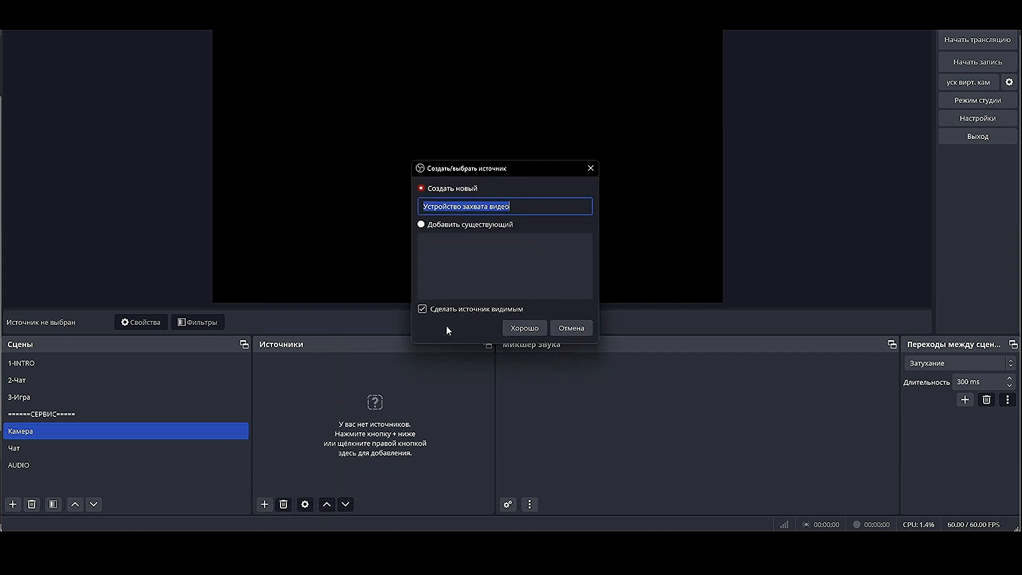
text(Rfvthf)
key(BackSpace)
key(BackSpace)
key(BackSpace)
key(BackSpace)
key(BackSpace)
key(BackSpace)
text(Кам)
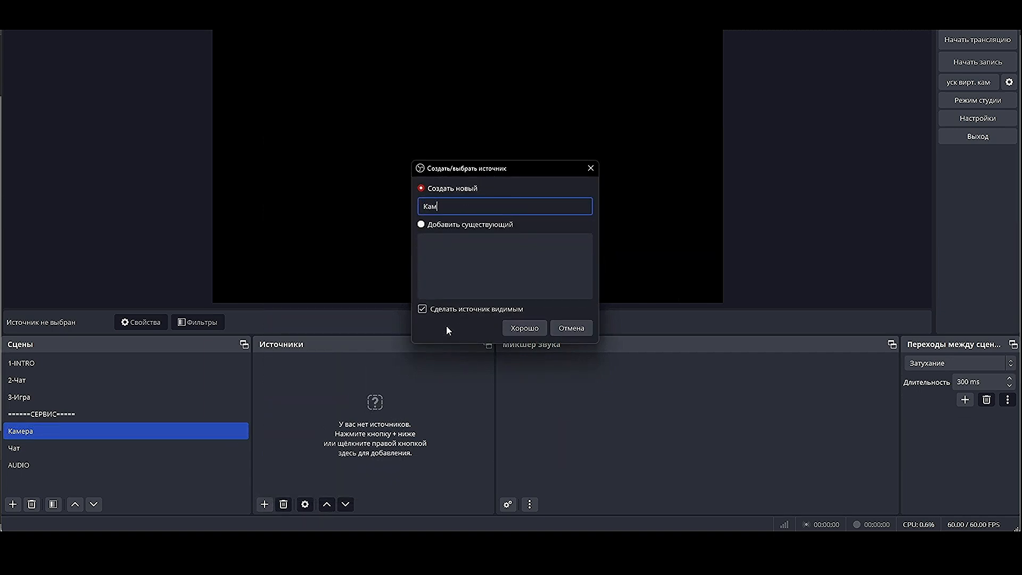
text(ера-основная)
key(BackSpace)
key(BackSpace)
key(BackSpace)
text(ная)
key(Return)
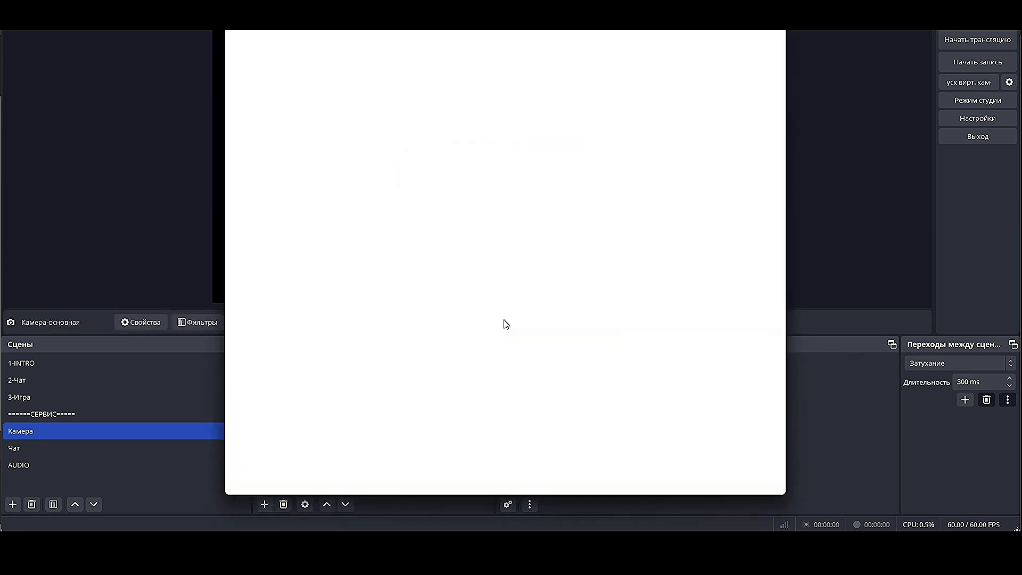
Choose DroidCam Source 2 as the device for Камера-основная and accept its properties.
click(515, 266)
click(418, 311)
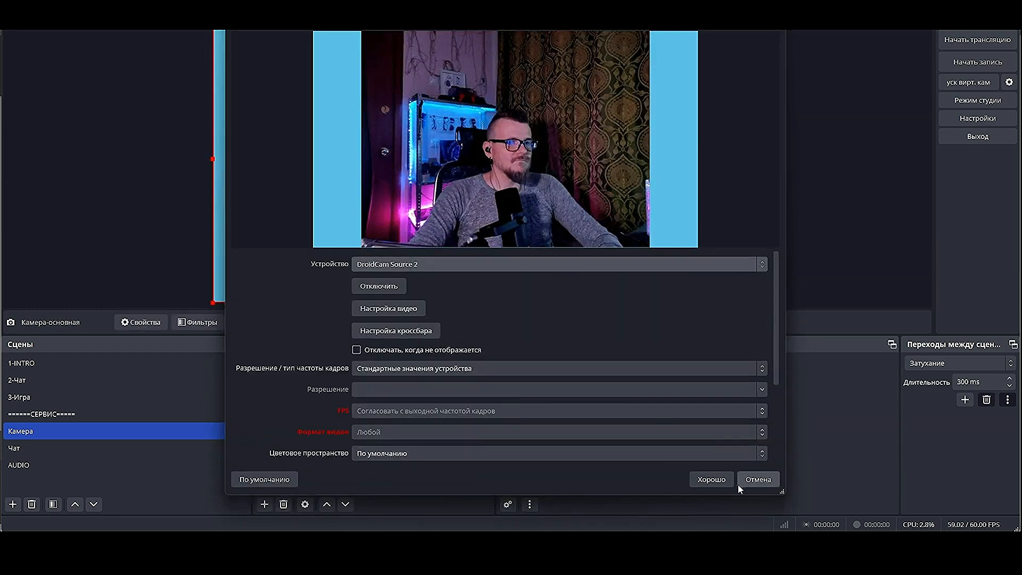
click(712, 482)
Add an Advanced Mask effect filter named Обрезка камеры to the Камера-основная source.
right_click(311, 420)
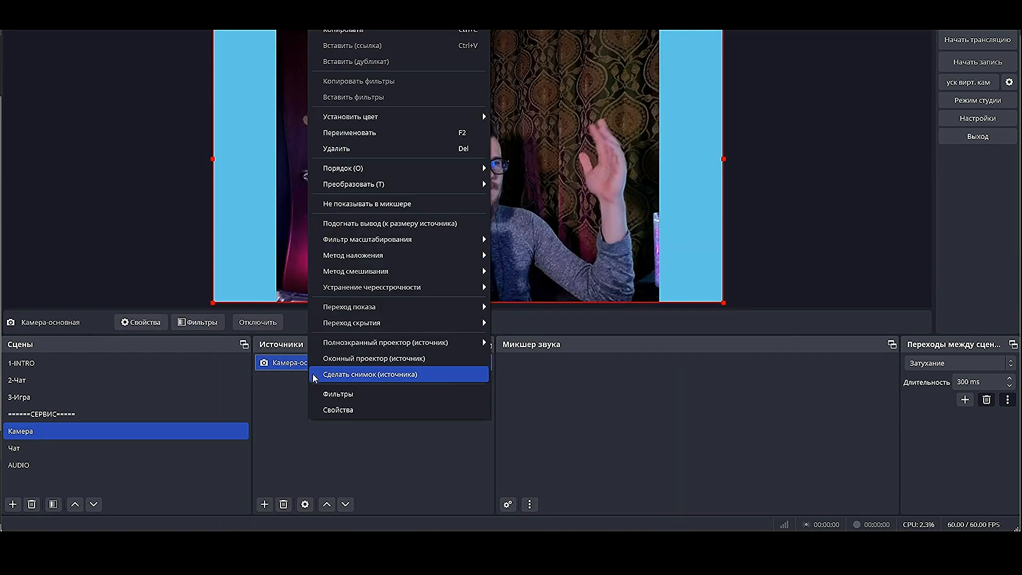
click(330, 393)
click(291, 437)
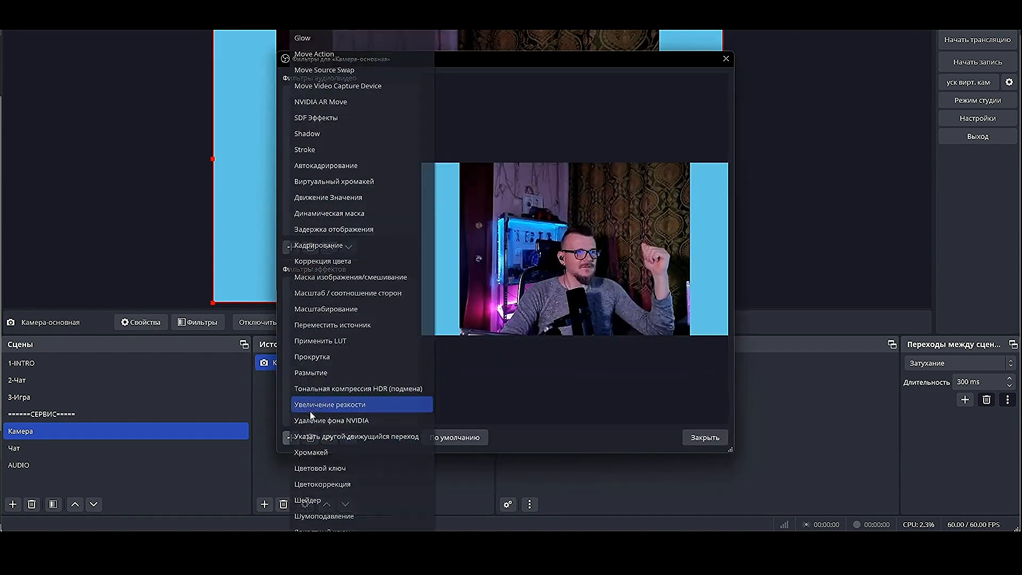
click(318, 6)
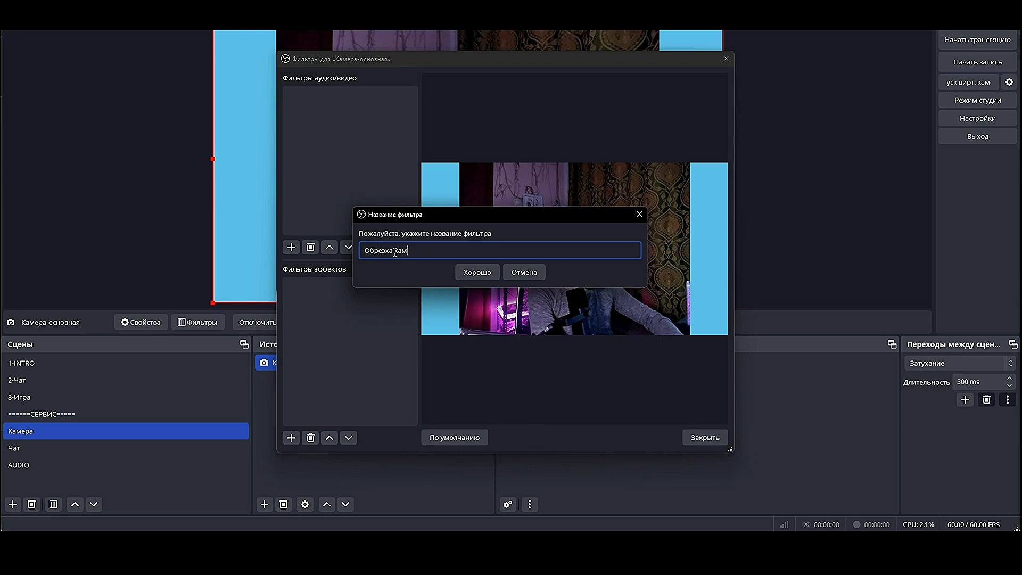
text(Обрезка камеры)
key(Return)
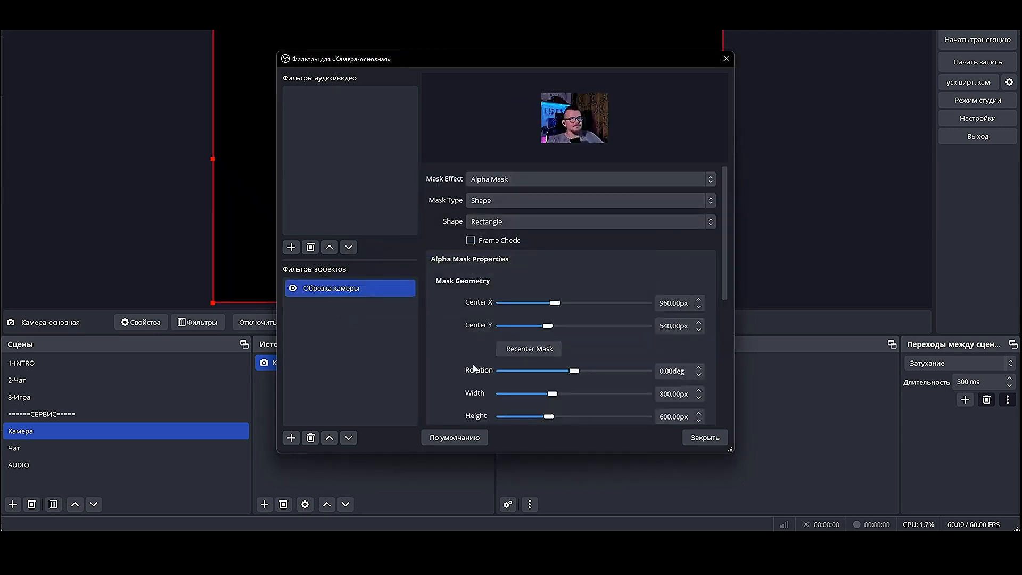
Set the rectangular mask of Обрезка камеры to 1399 px wide and 872 px high.
scroll(456, 344, down, 3)
drag(551, 301, 554, 323)
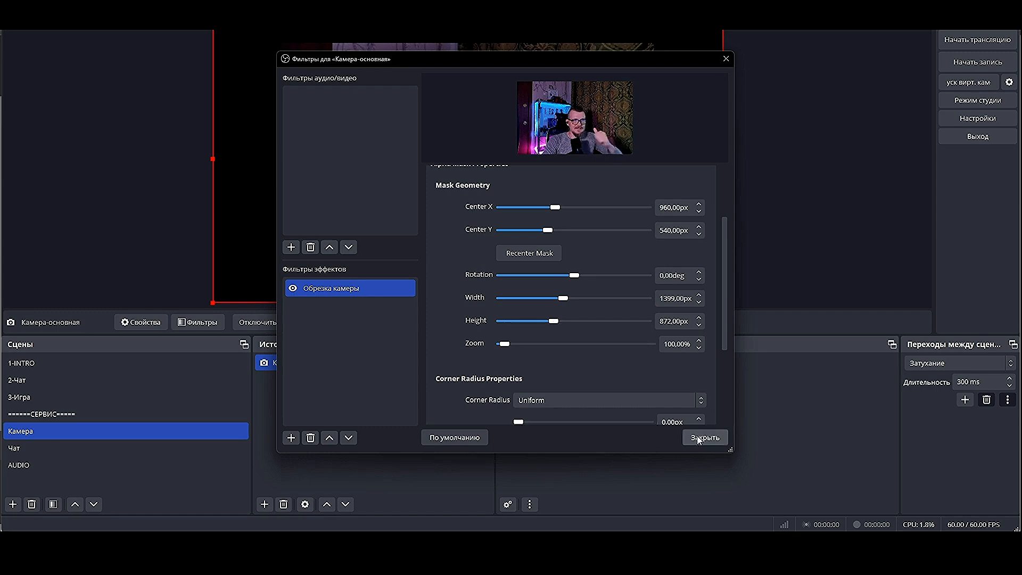
click(701, 437)
Enlarge and reposition the masked camera image so that it fills the canvas of the Камера scene.
drag(212, 16, 138, 0)
mouse_move(601, 238)
mouse_down()
mouse_move(596, 246)
mouse_move(610, 233)
mouse_up()
drag(733, 298, 791, 338)
drag(548, 227, 522, 200)
drag(780, 306, 793, 321)
drag(588, 181, 589, 195)
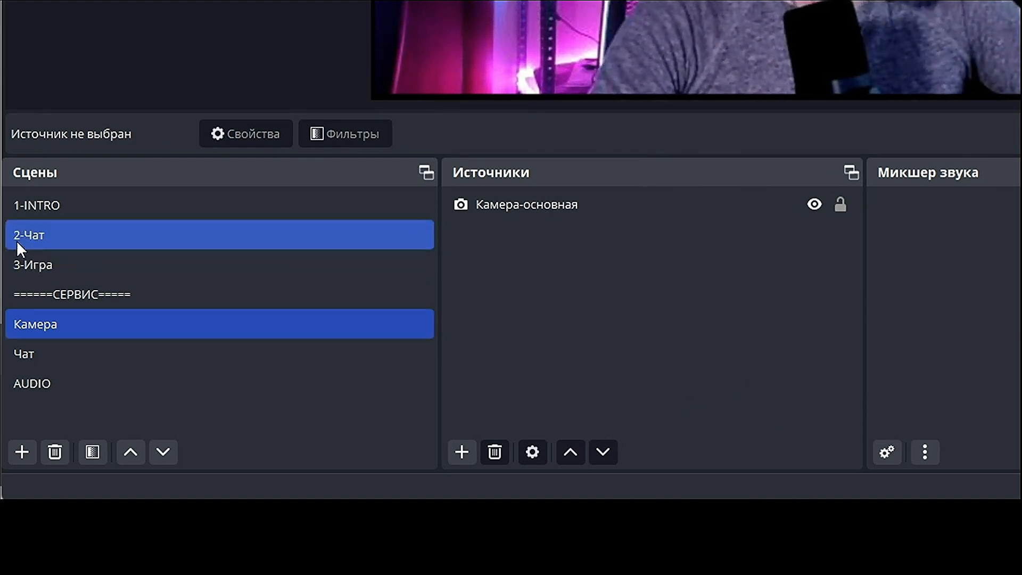
Add a Source Clone named {clone} Камера. Чат to the 2-Чат scene.
click(31, 235)
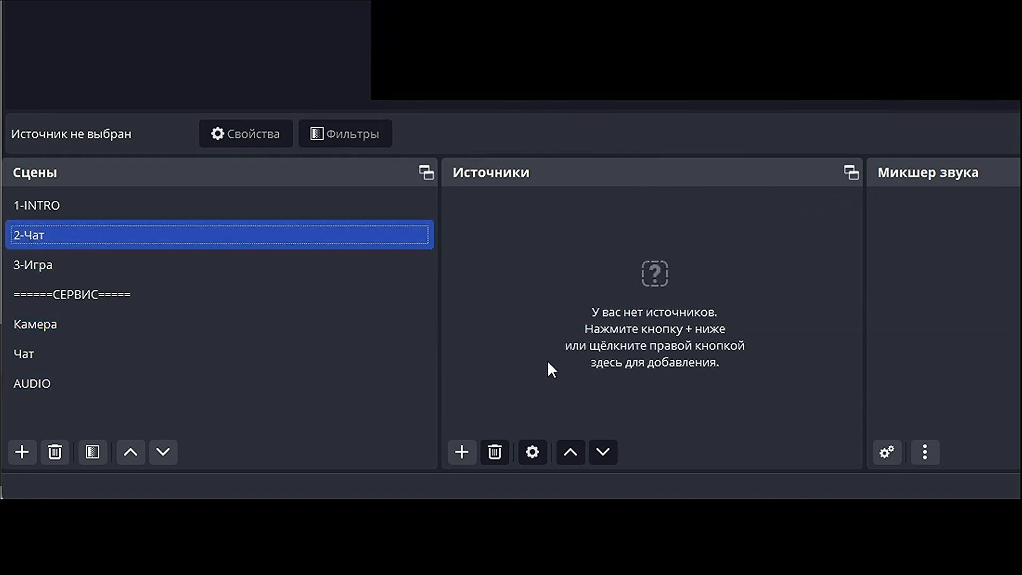
click(462, 452)
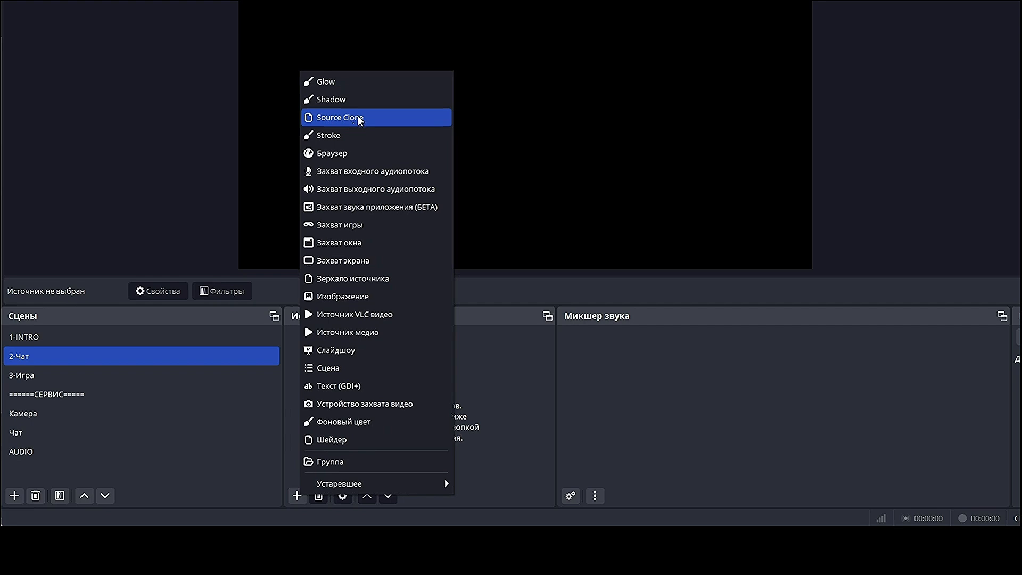
click(356, 120)
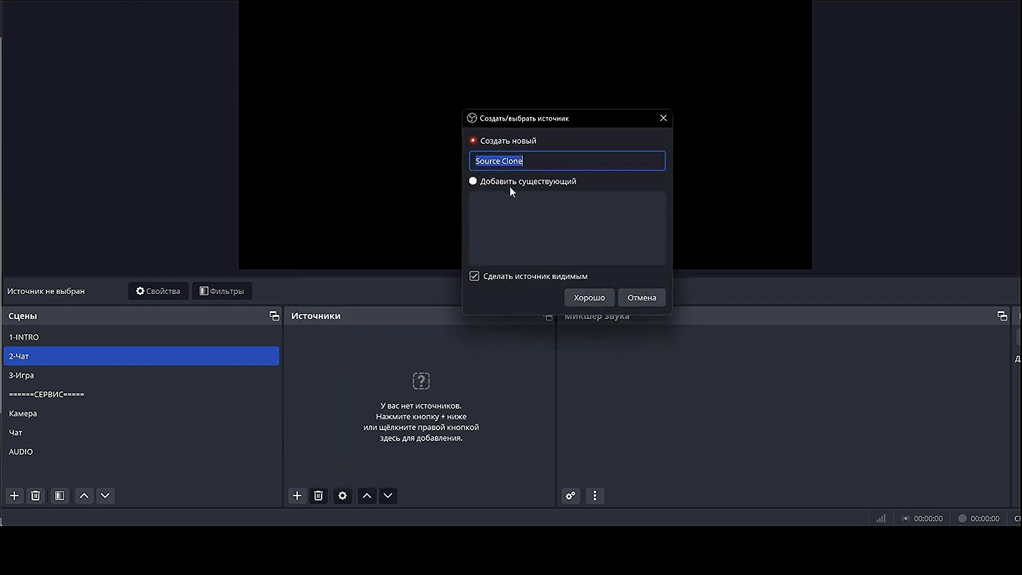
text({})
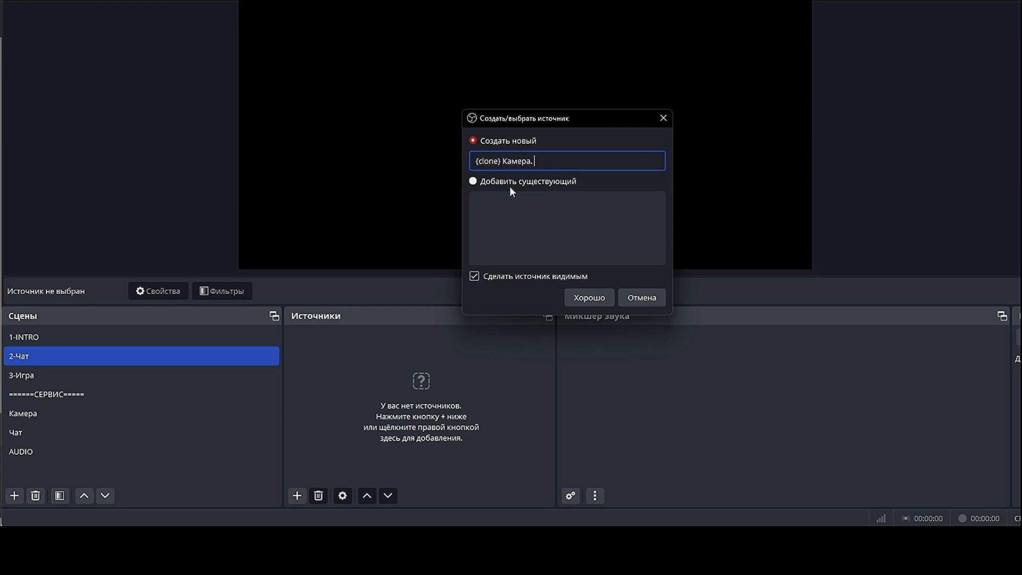
text(Чат)
key(Return)
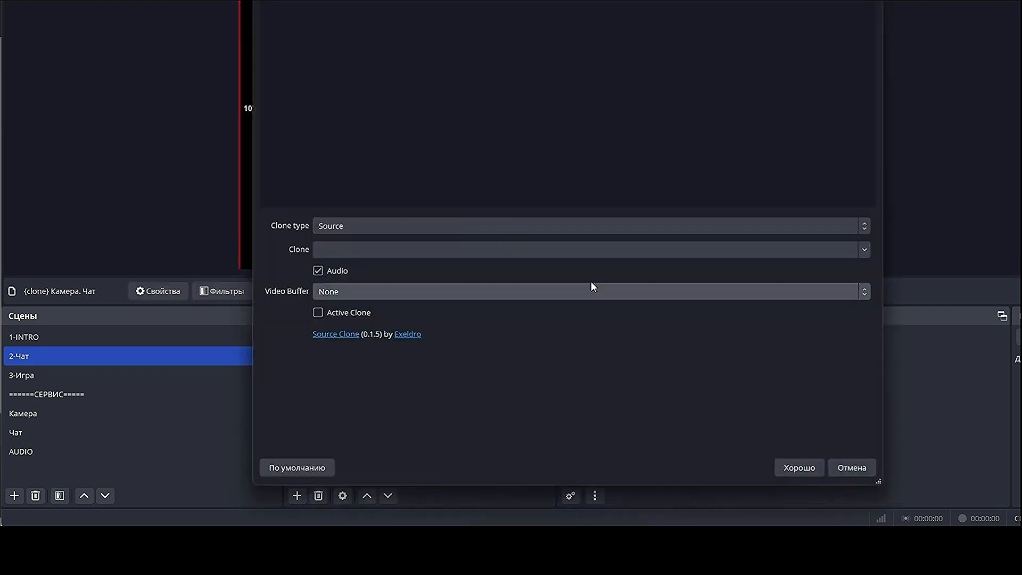
Make the clone show the camera, shrink it to about half the canvas width, and place it about 18 px from the canvas's left edge.
click(865, 249)
click(344, 360)
drag(618, 265, 596, 254)
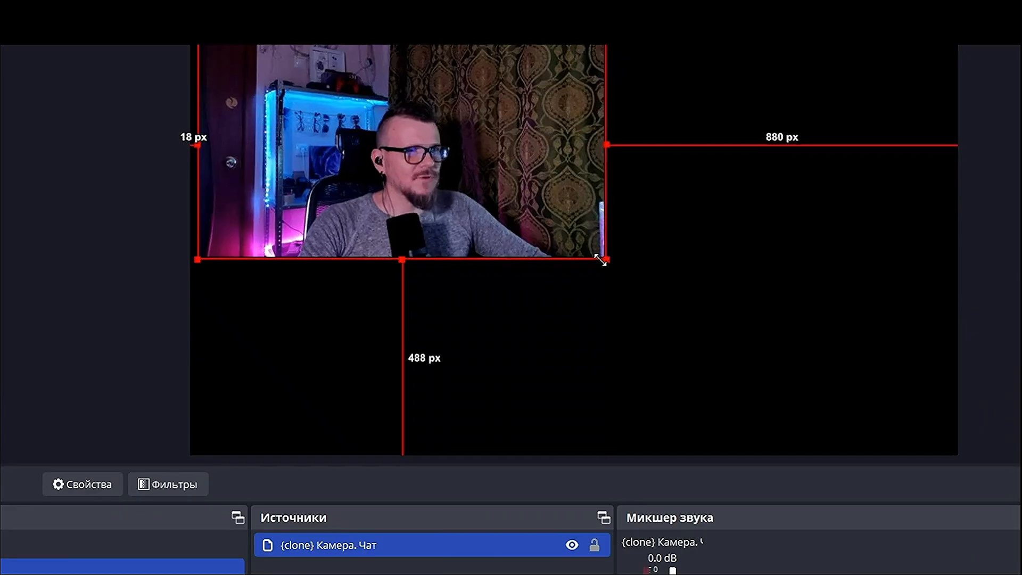
drag(487, 197, 484, 282)
Add an Advanced Mask effect filter named Карирование камеры чат to the {clone} Камера. Чат source.
right_click(371, 381)
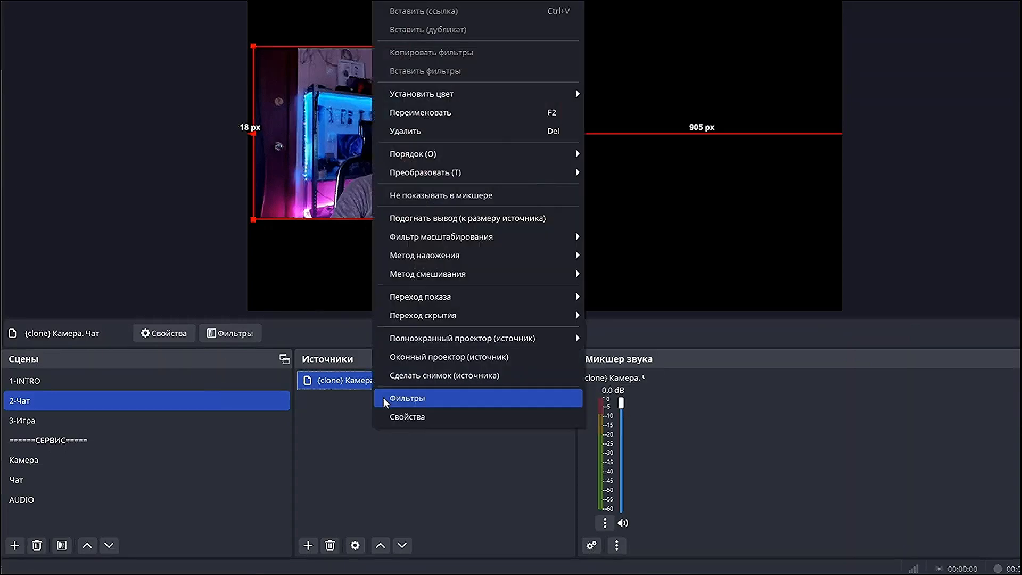
click(394, 405)
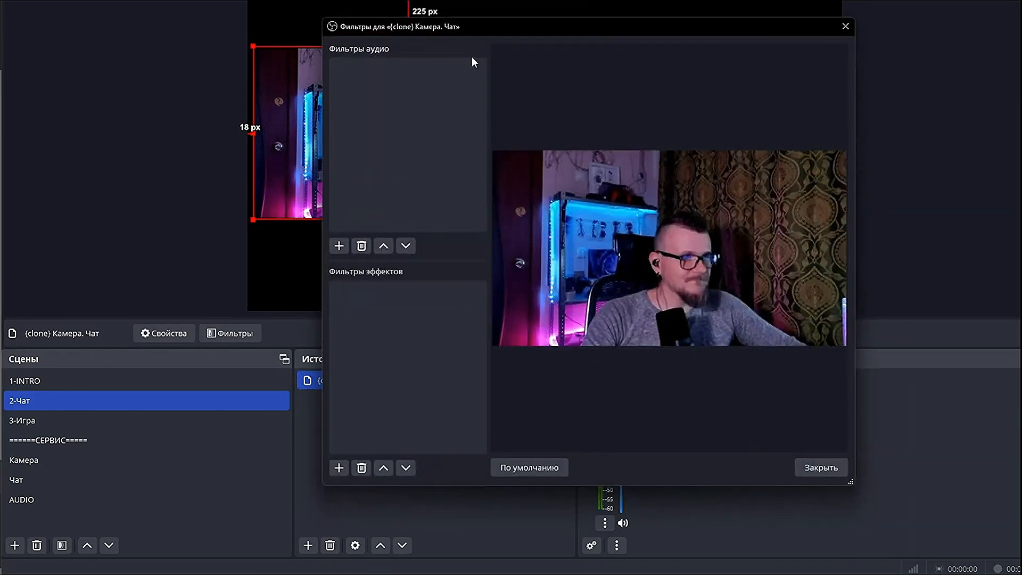
click(338, 468)
click(421, 1)
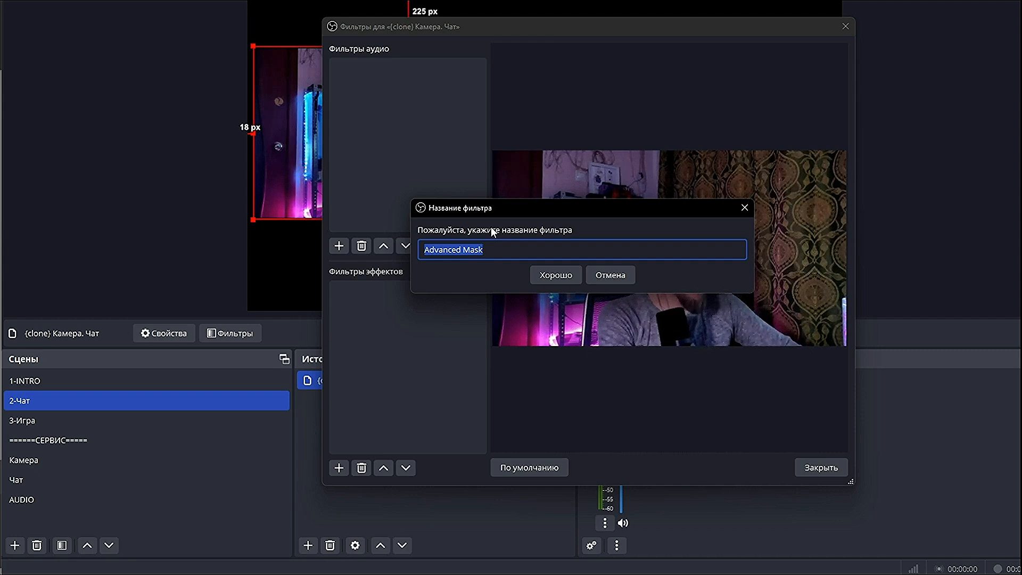
key(BackSpace)
text(Кари)
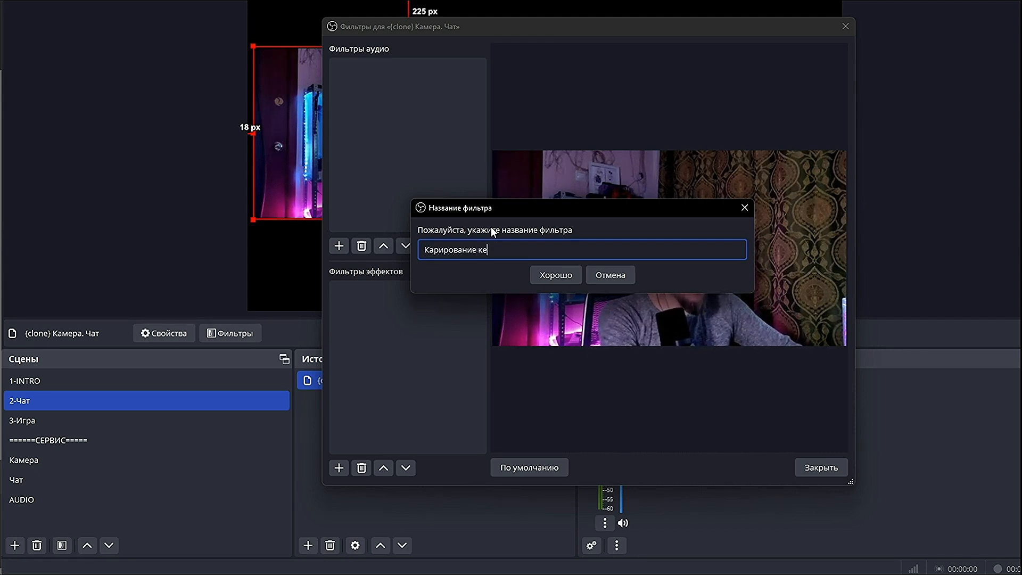
text(рование камеры чат)
key(Return)
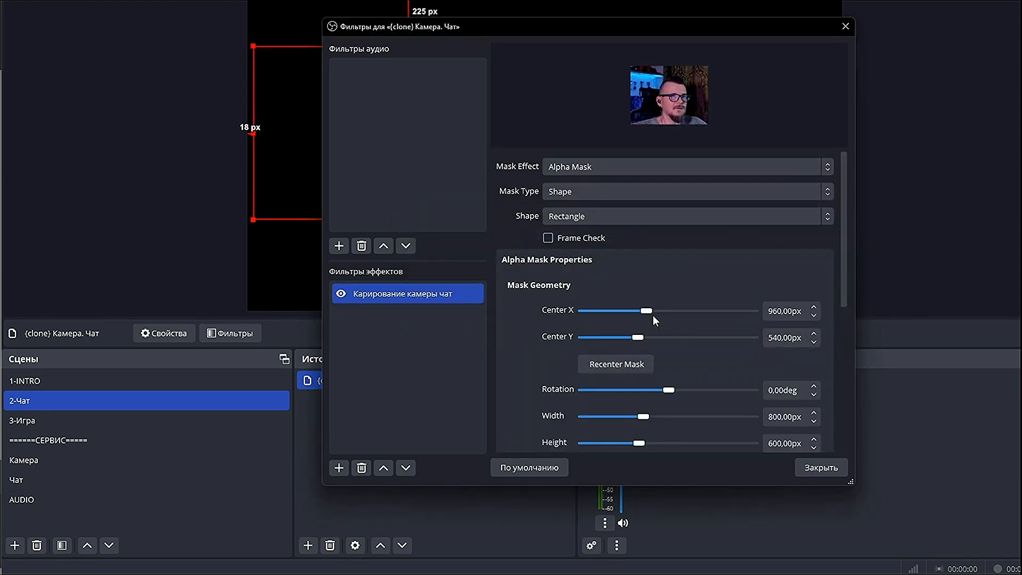
Enlarge the mask on {clone} Камера. Чат to reveal more of the camera picture, with a mask height of 1018 px.
scroll(628, 367, down, 5)
drag(559, 27, 794, 139)
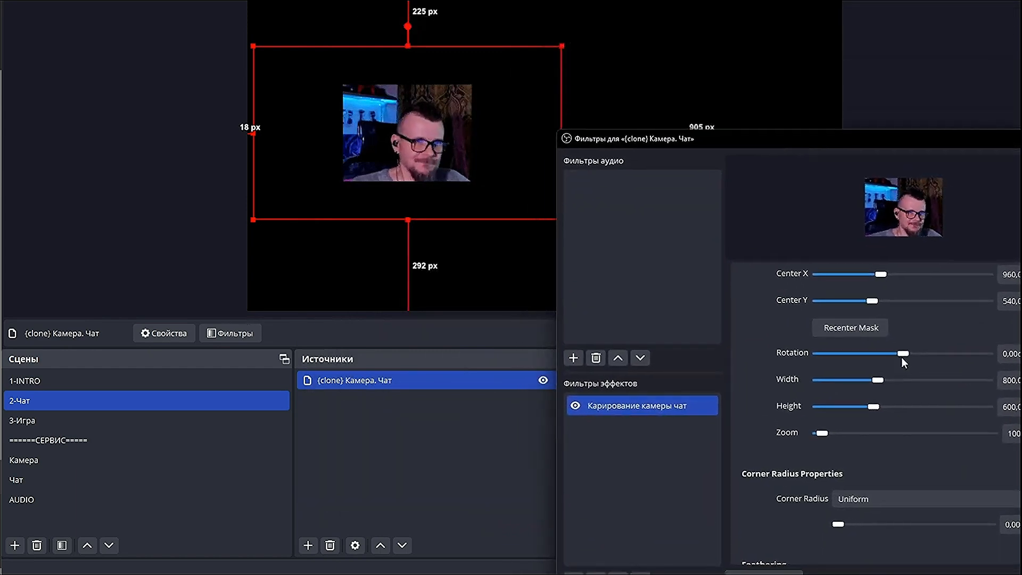
drag(877, 380, 882, 407)
drag(813, 140, 742, 28)
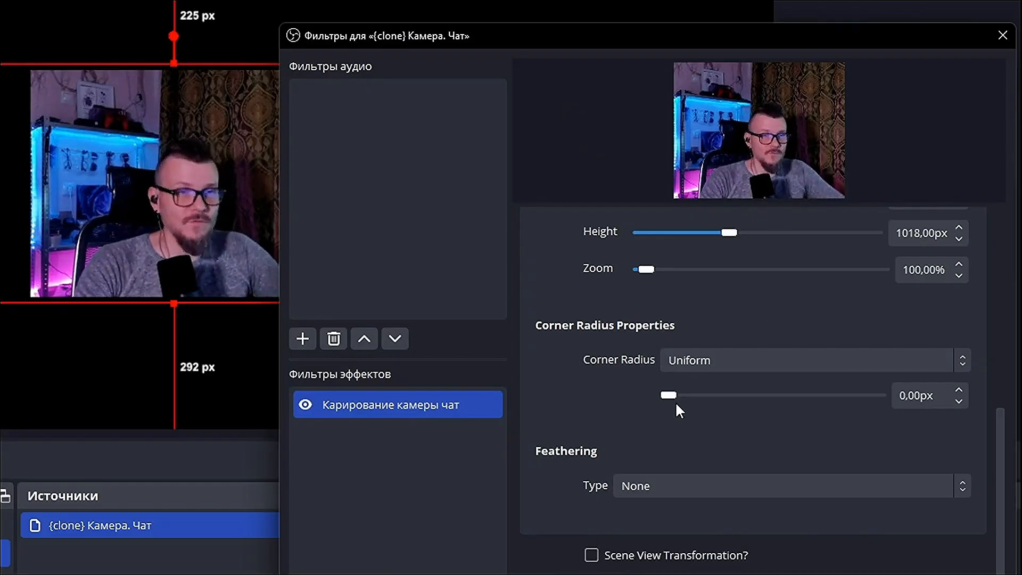
Round the chat camera mask's corners to a uniform 53 px and reposition the masked clone on the canvas.
drag(669, 395, 682, 389)
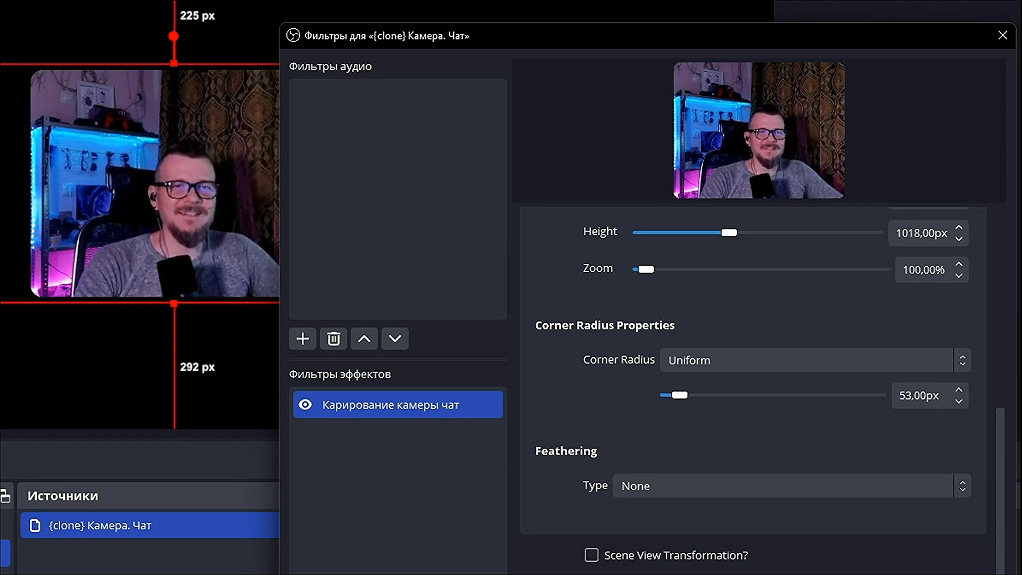
key(Escape)
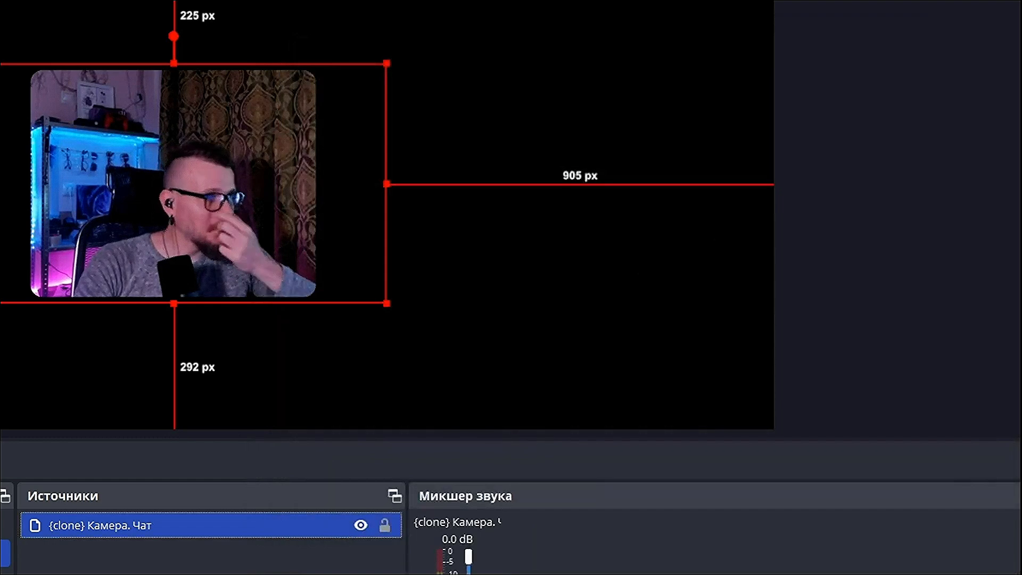
drag(283, 230, 227, 184)
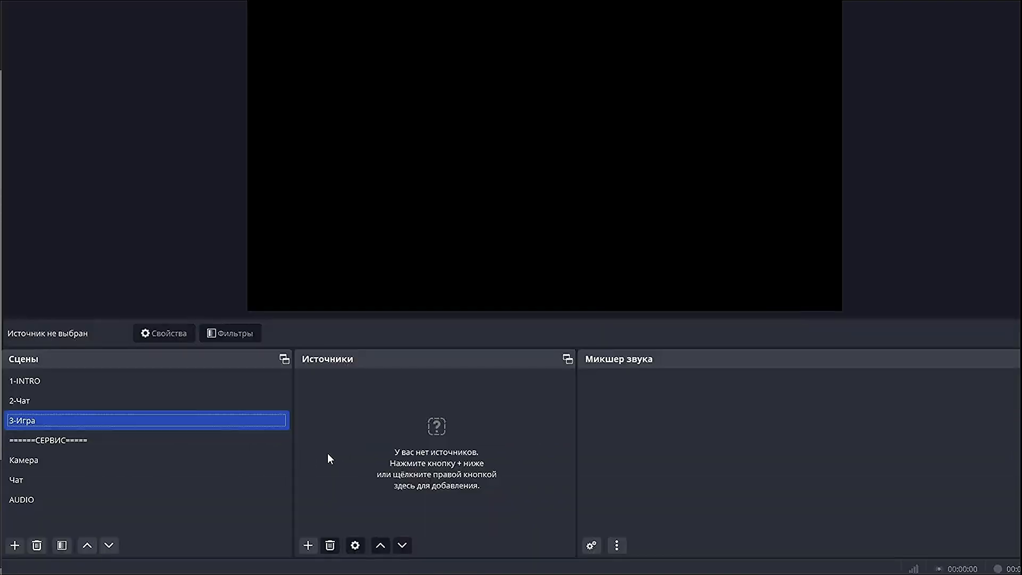
Add a Source Clone named {clone} Камера. Игра to the 3-Игра scene.
right_click(337, 455)
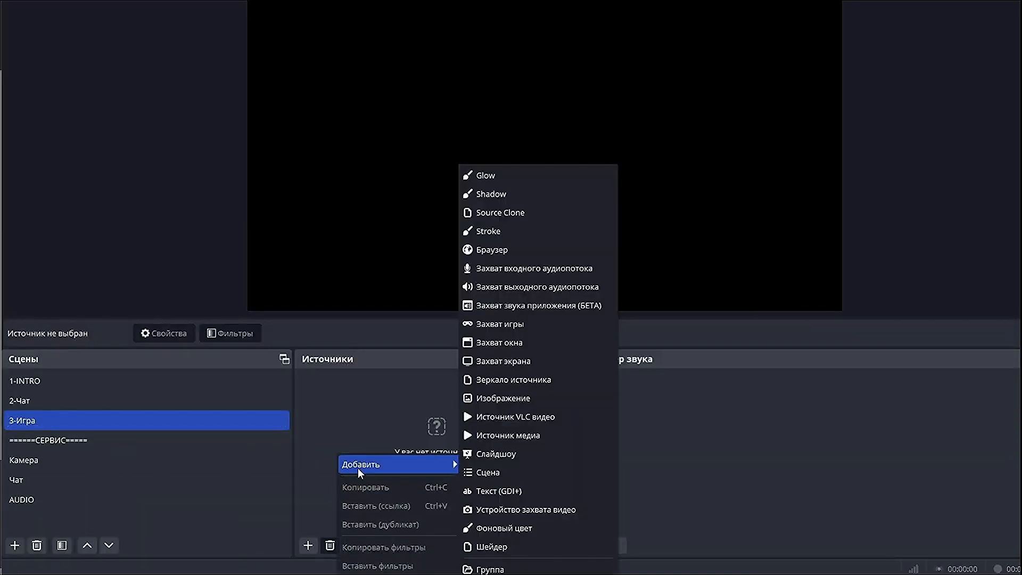
mouse_move(381, 468)
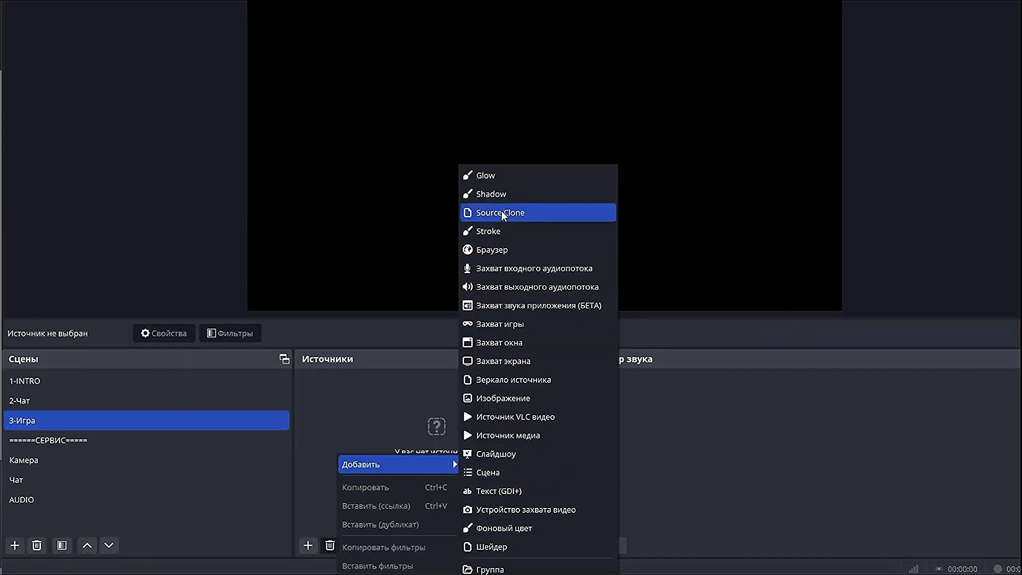
click(530, 213)
text(X)
key(BackSpace)
text({clone} Камера)
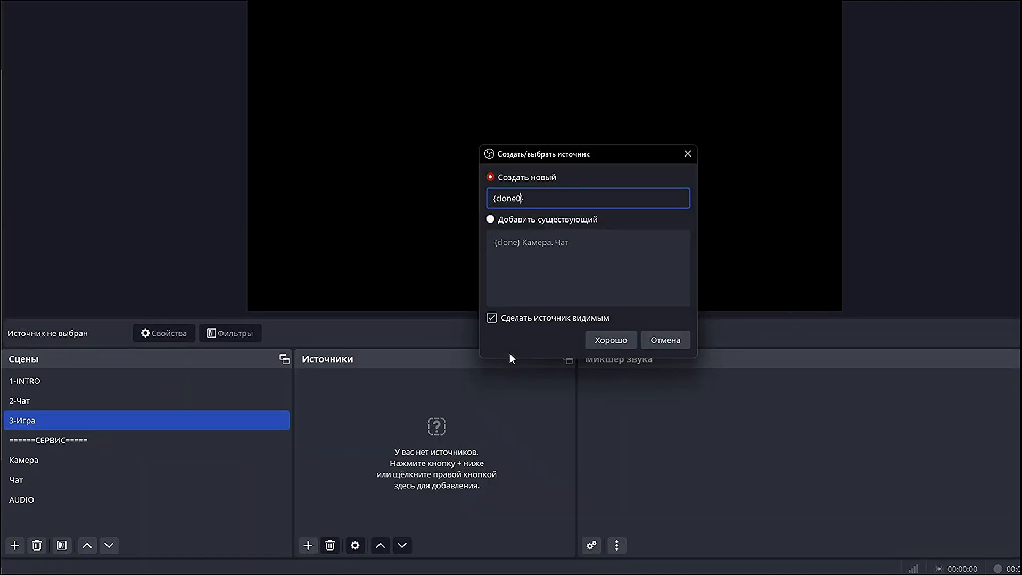
text(Игра)
key(Return)
Set the new game camera clone to copy the Камера source and accept its properties.
click(436, 290)
click(363, 418)
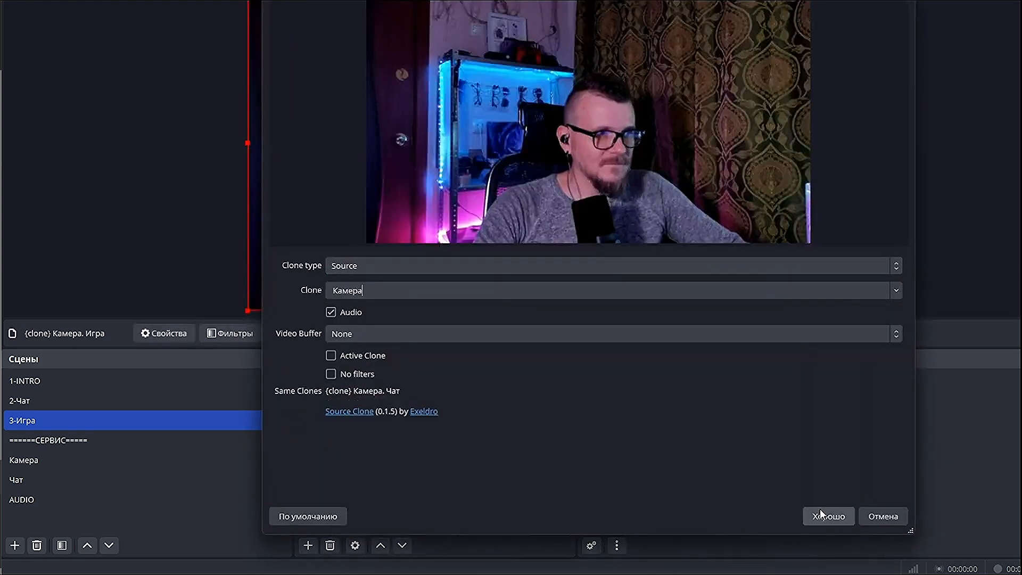
click(823, 516)
Shrink {clone} Камера. Игра to about 30% of the canvas width and place it about 16 px from the left edge and 348 px from the top.
drag(843, 310, 441, 85)
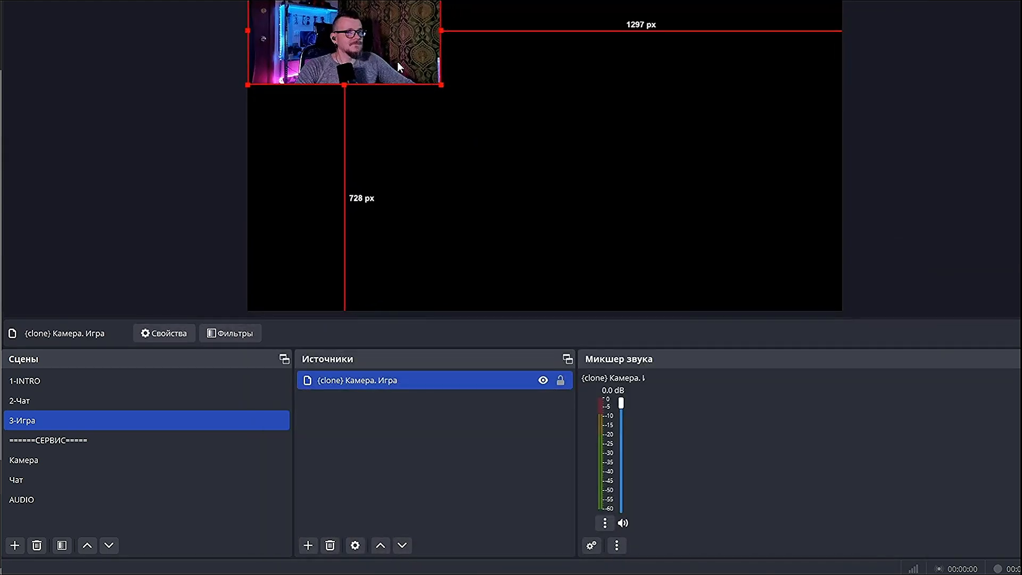
drag(382, 46, 384, 140)
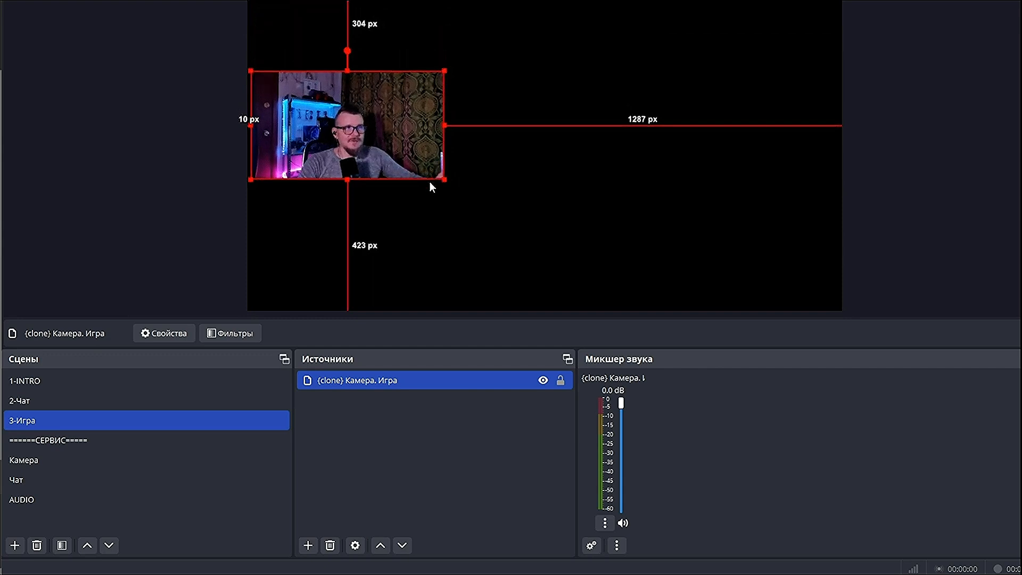
drag(445, 179, 424, 168)
drag(364, 142, 363, 150)
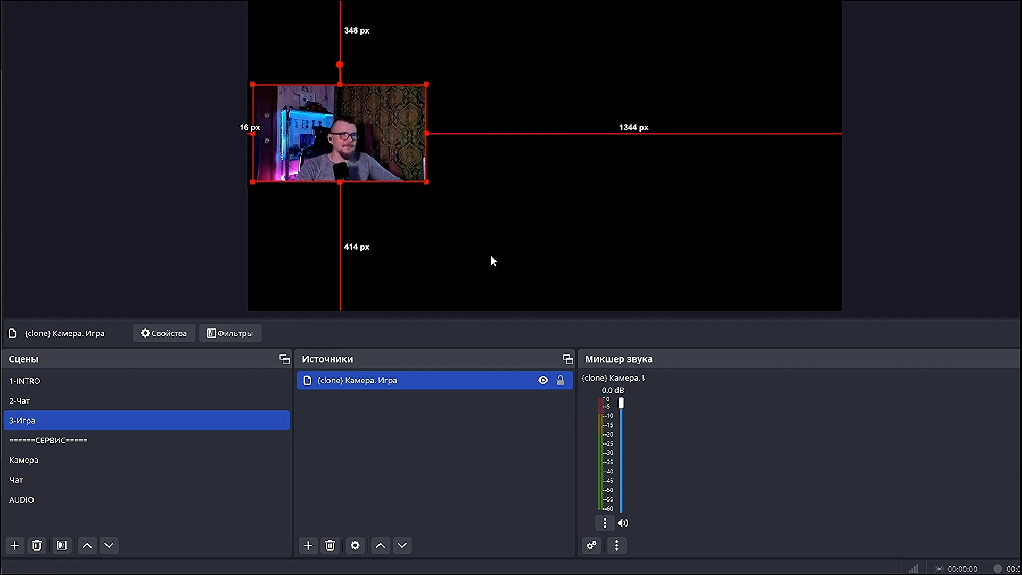
Add an Advanced Mask effect filter named Кардирование камеры игра to the {clone} Камера. Игра source.
right_click(379, 389)
click(416, 414)
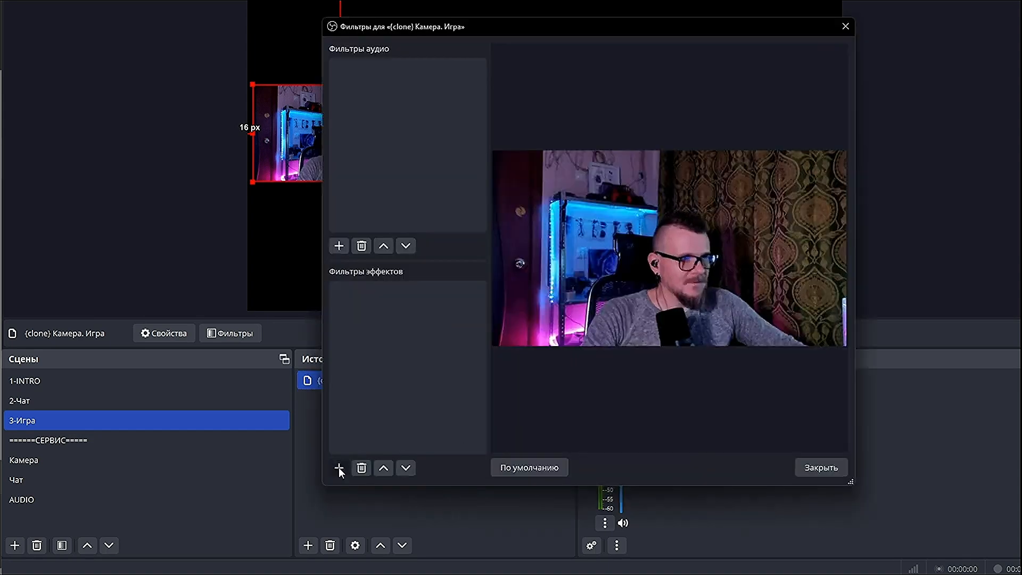
click(337, 467)
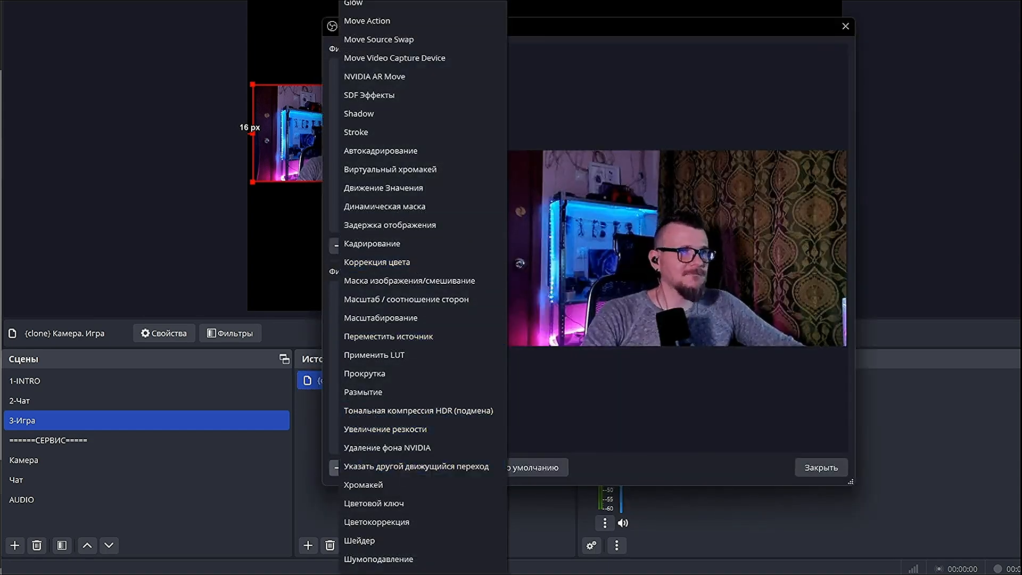
click(426, 0)
text(Кадрирование кам)
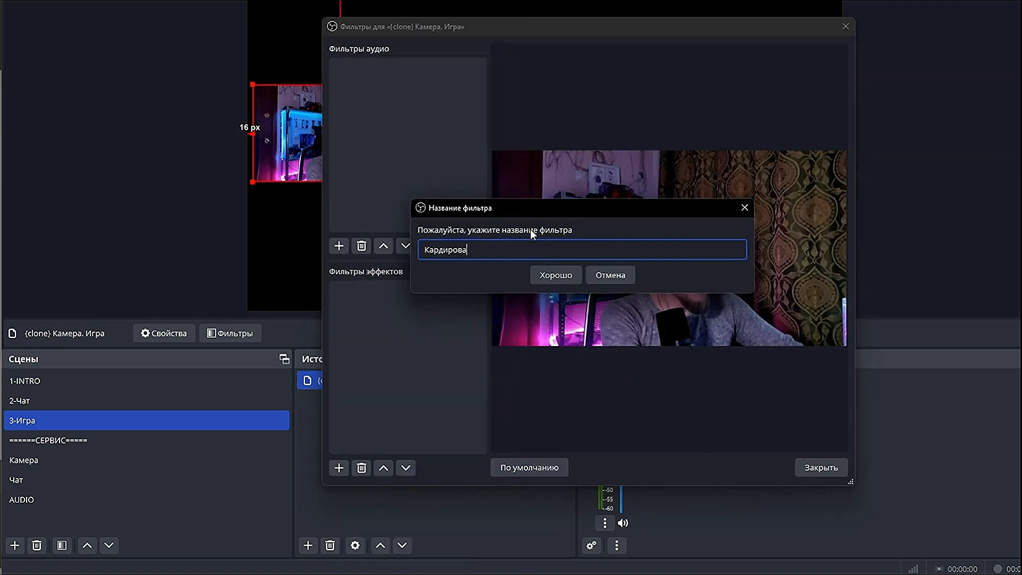
text(еры игра)
key(Return)
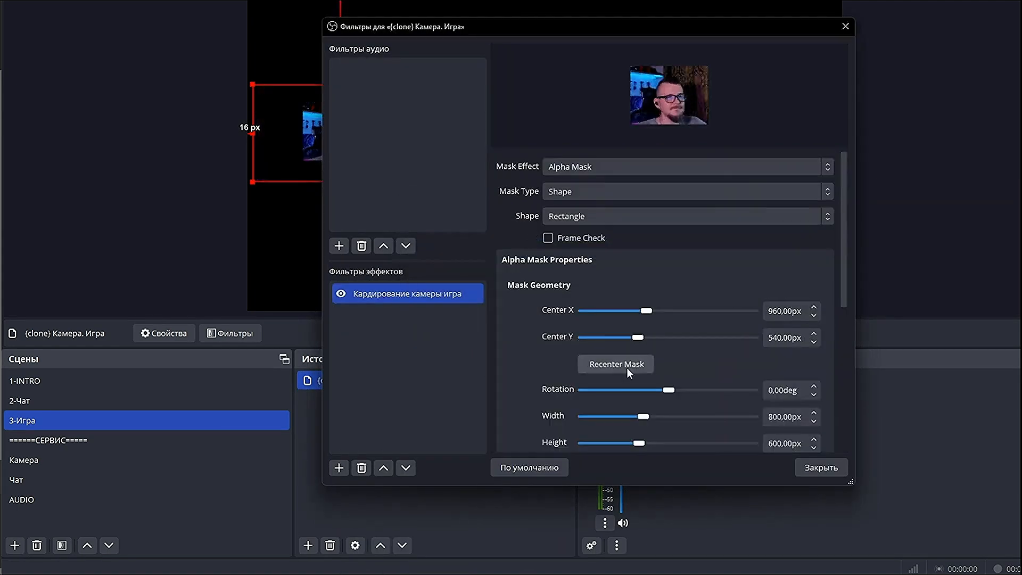
Enlarge the game camera's rectangular mask to about 1280 px wide and 960 px high, centred on the picture.
drag(643, 417, 653, 418)
drag(531, 29, 769, 0)
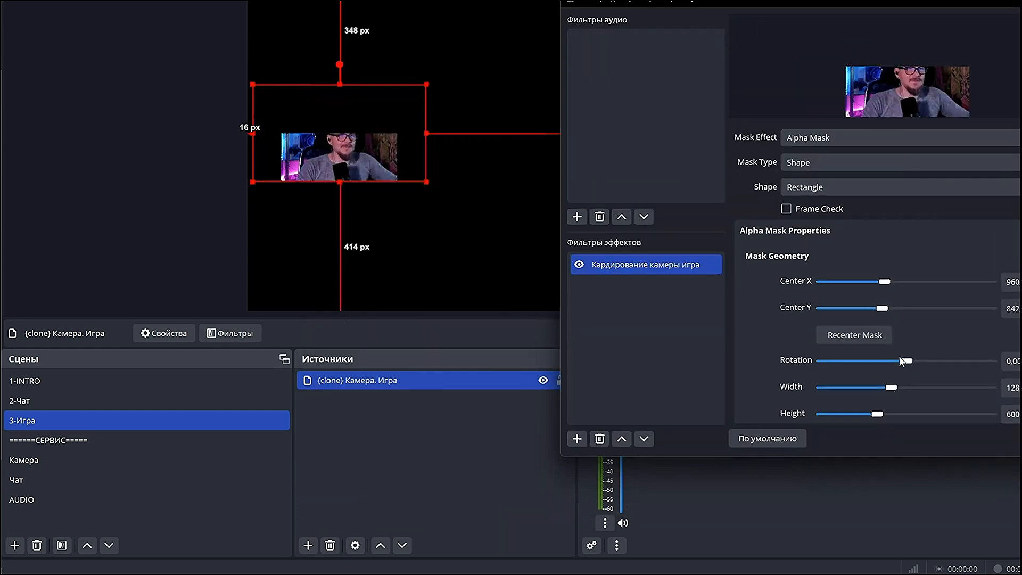
drag(875, 414, 883, 414)
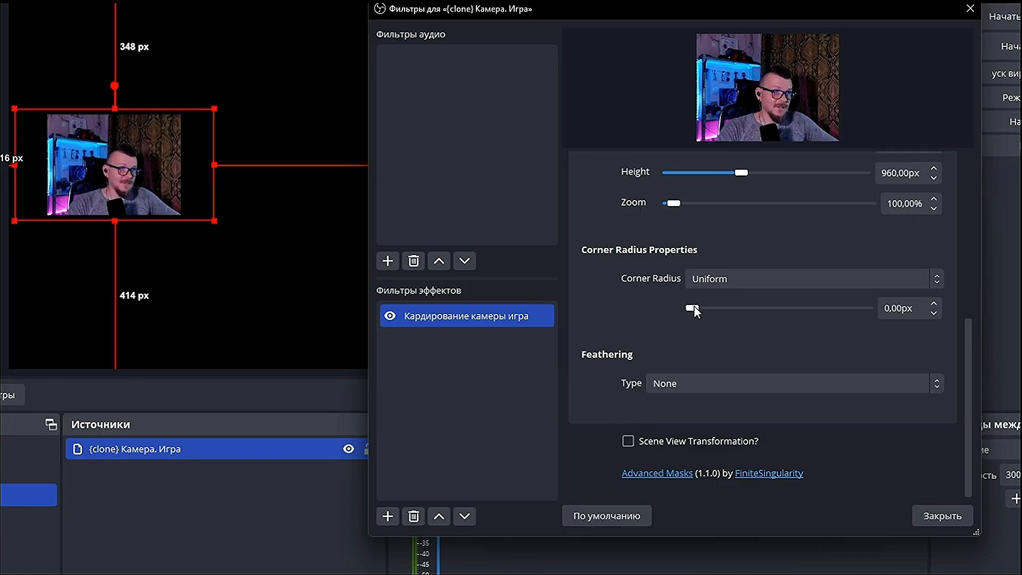
Set the game camera mask's uniform corner radius to 73 px and close the filter settings.
drag(693, 307, 704, 311)
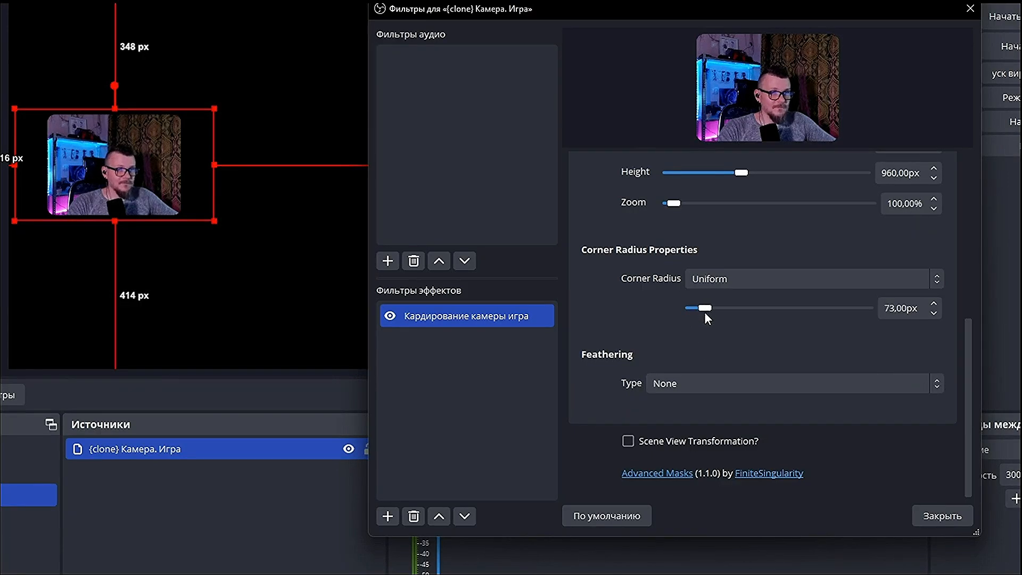
click(927, 517)
click(283, 542)
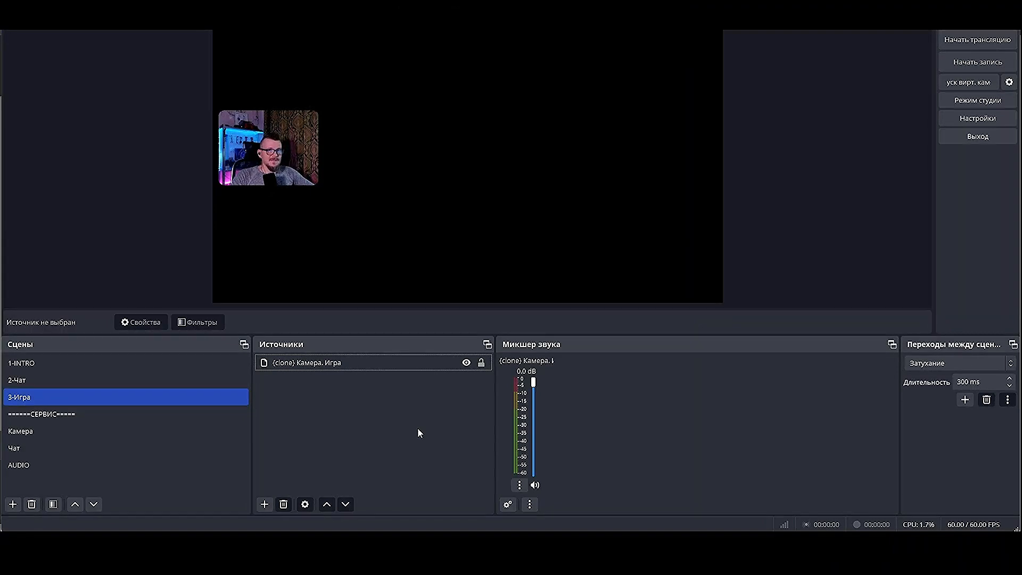
Switch back and forth between the 2-Чат and 3-Игра scenes to check the current scene transition.
click(56, 379)
click(46, 397)
click(45, 378)
click(47, 399)
click(47, 381)
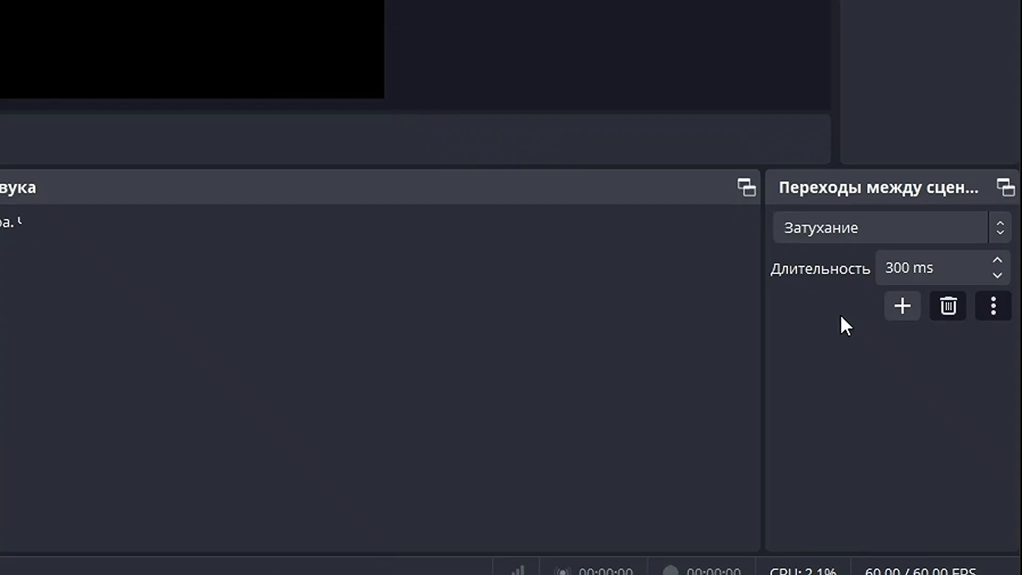
Add a Move scene transition named Движение and keep its default settings.
click(903, 305)
click(901, 338)
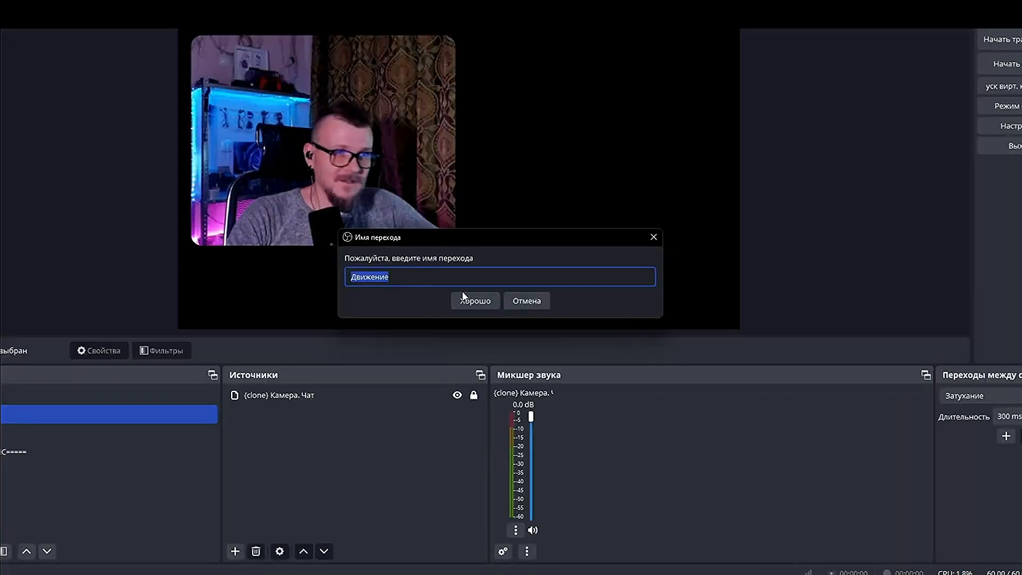
click(462, 300)
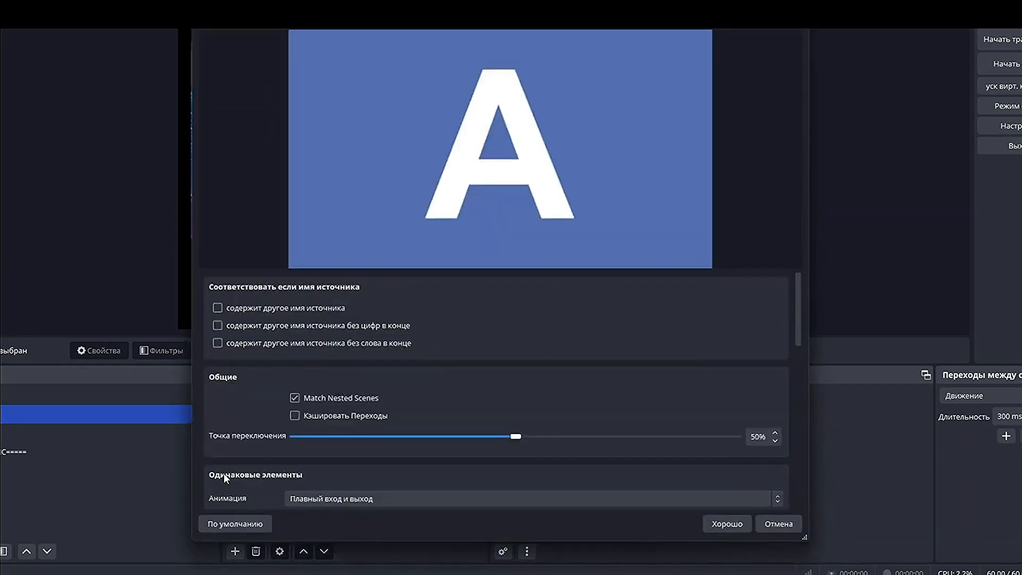
scroll(249, 423, down, 4)
click(725, 525)
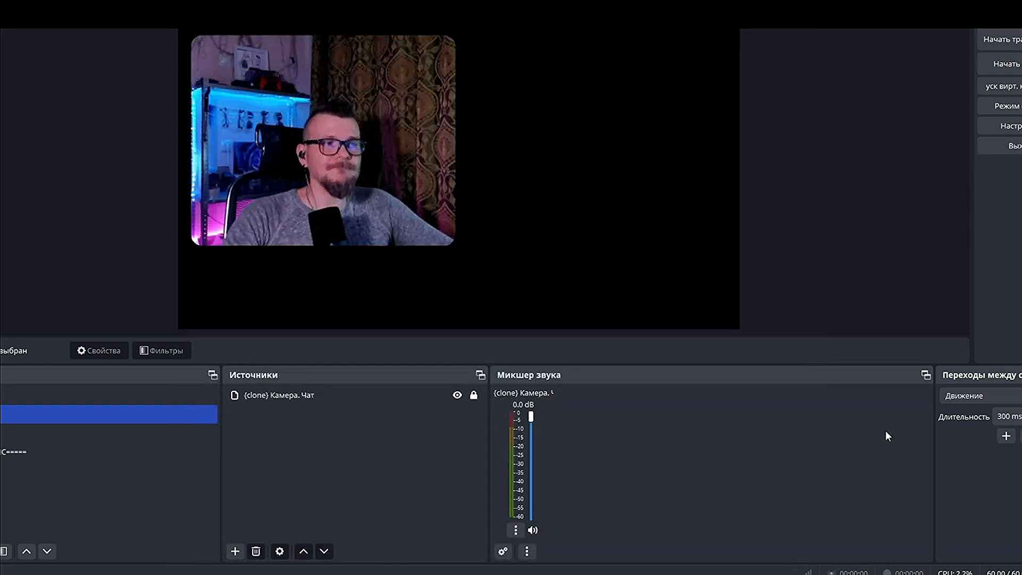
Set the Движение transition's duration to 1000 ms.
click(1000, 417)
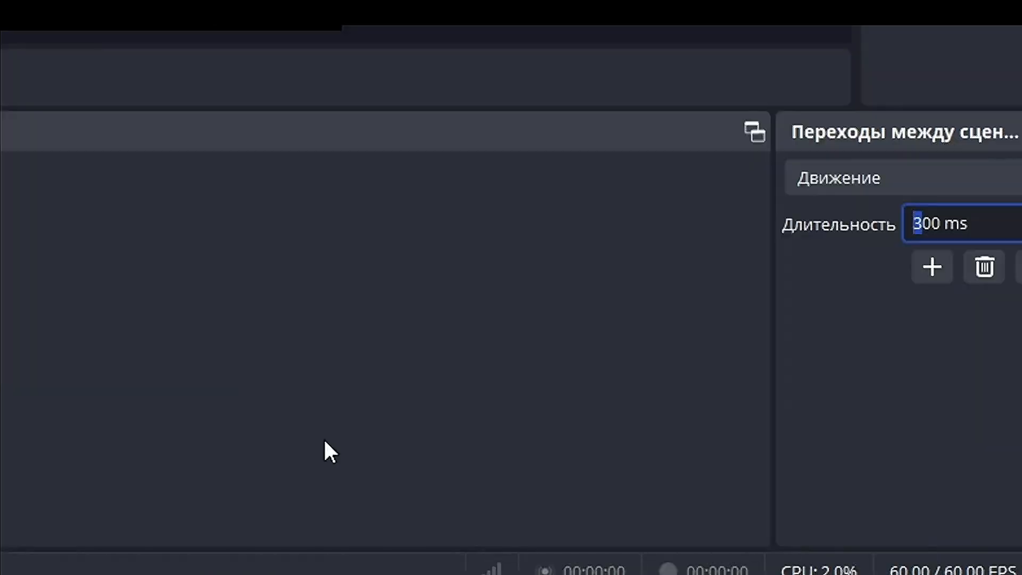
text(10)
click(335, 429)
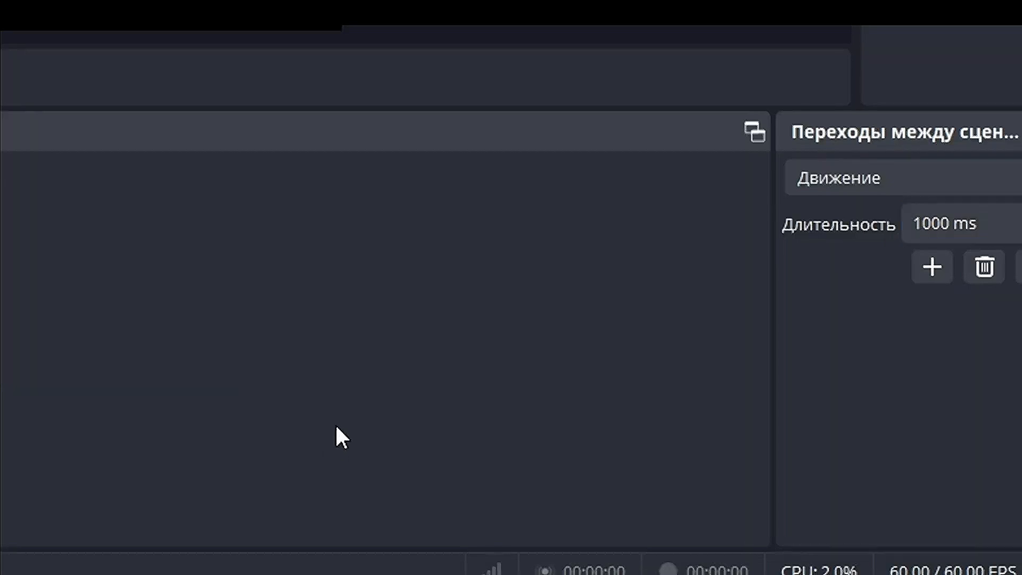
Alternate between the 3-Игра and 2-Чат scenes to preview the Движение transition of the camera.
click(116, 436)
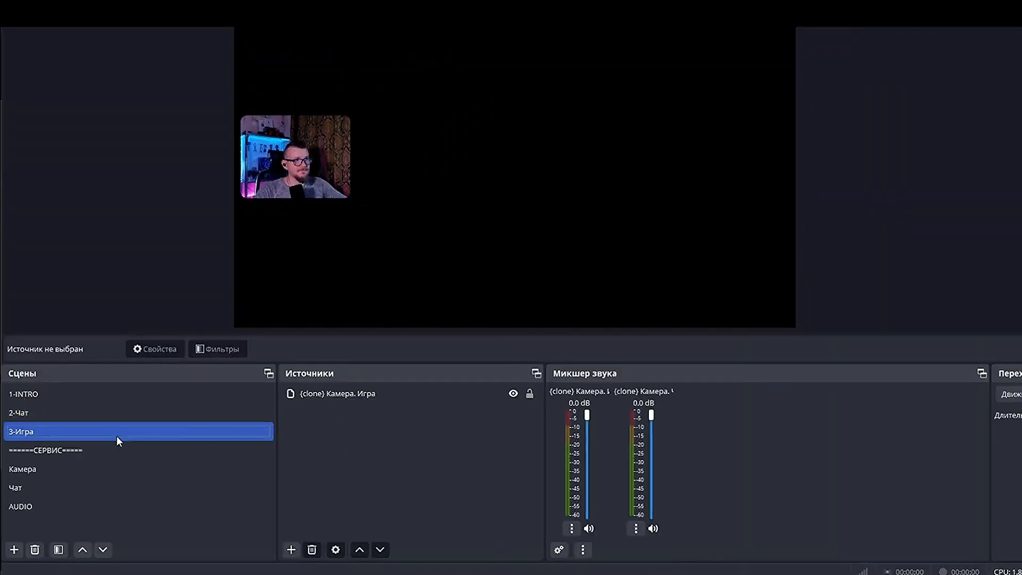
click(111, 414)
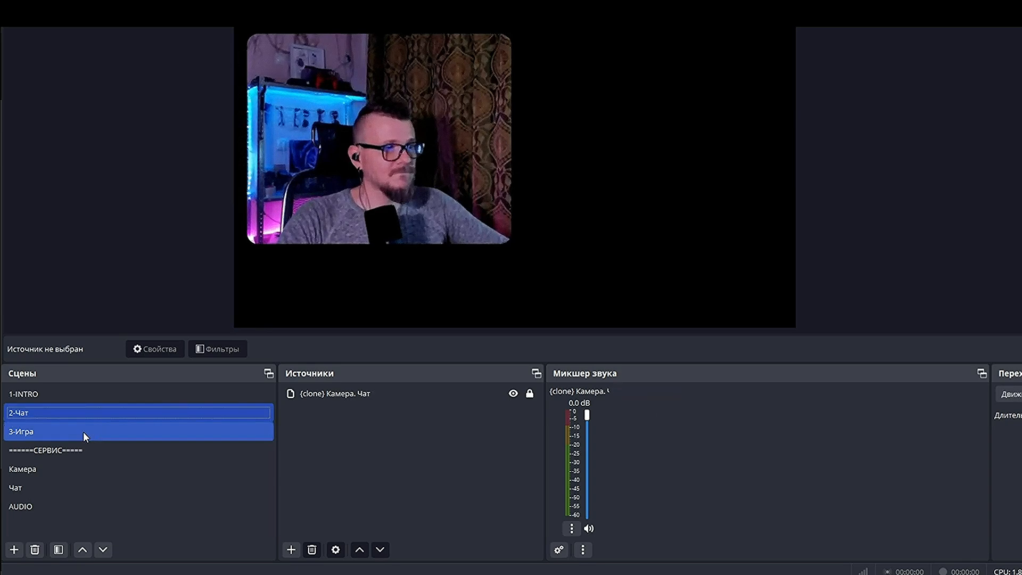
click(84, 434)
click(84, 415)
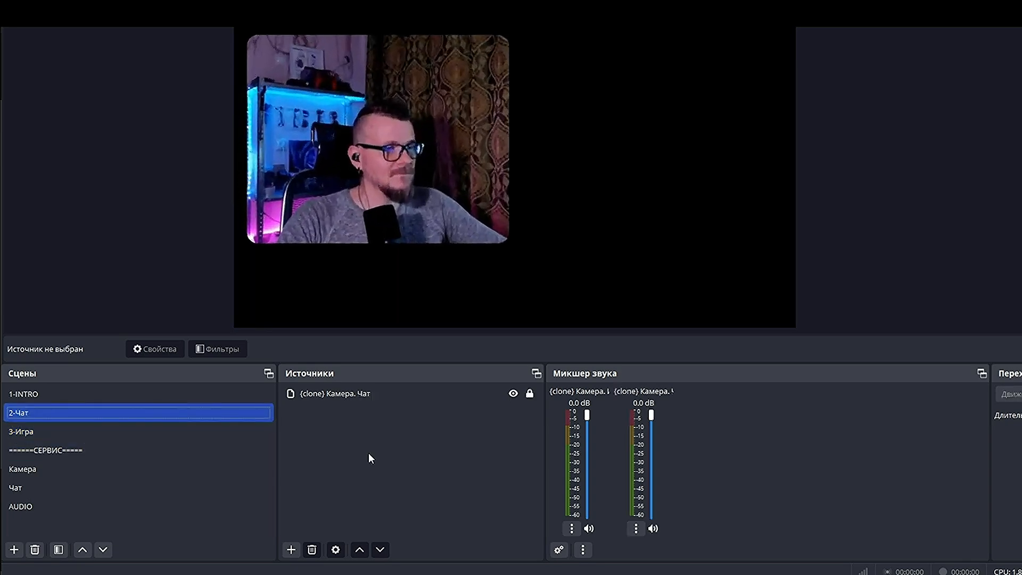
Add an image source named Задний фон with the Streamers Magic picture to the 2-Чат scene.
click(291, 550)
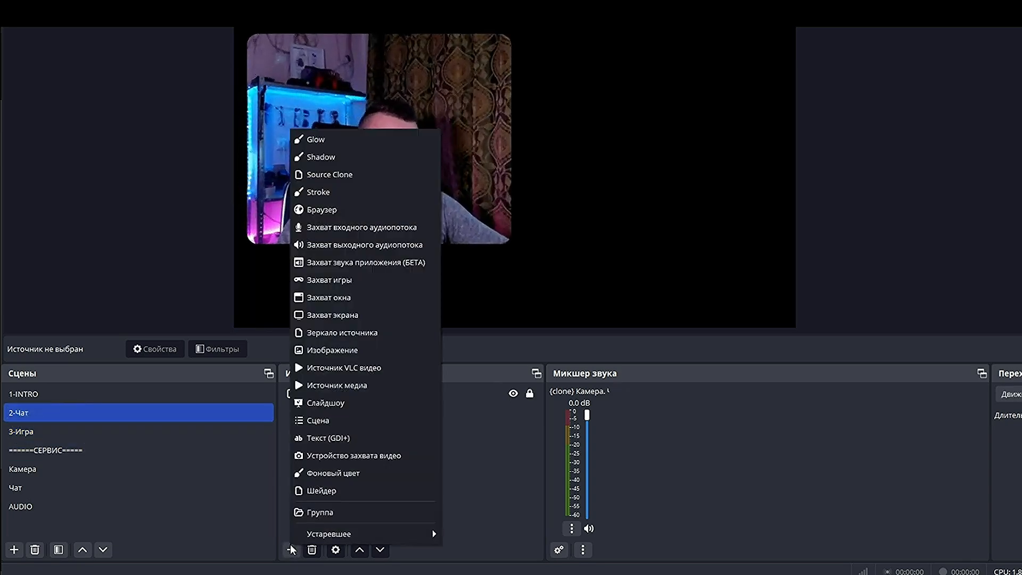
click(350, 353)
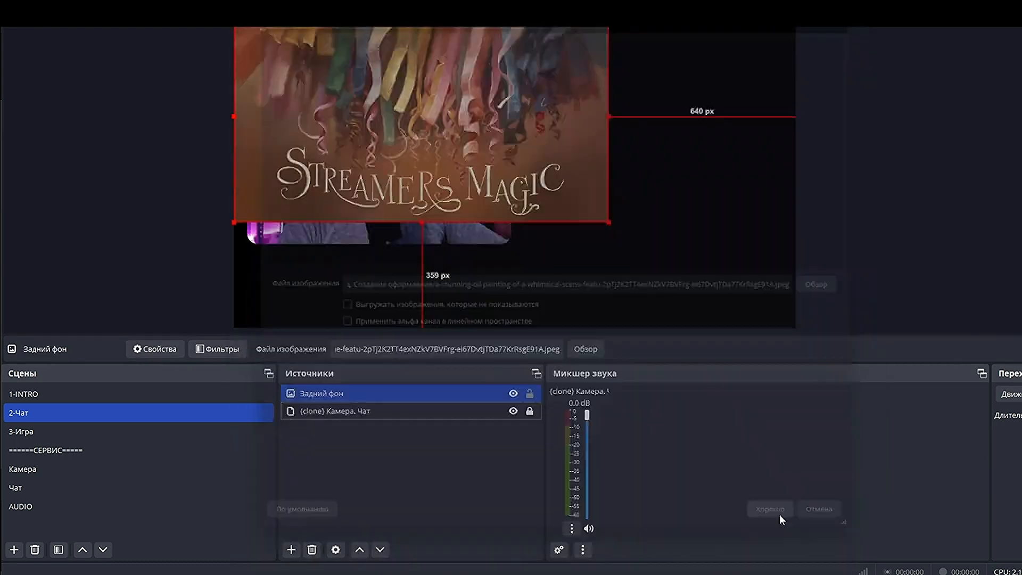
Move Задний фон beneath the camera clone in the source order and enlarge it to fill the canvas.
drag(373, 393, 436, 418)
click(600, 219)
click(427, 527)
Scale {clone} Камера. Чат down slightly, reposition it on the canvas's left side above the Streamers Magic lettering, and lock Задний фон.
click(428, 393)
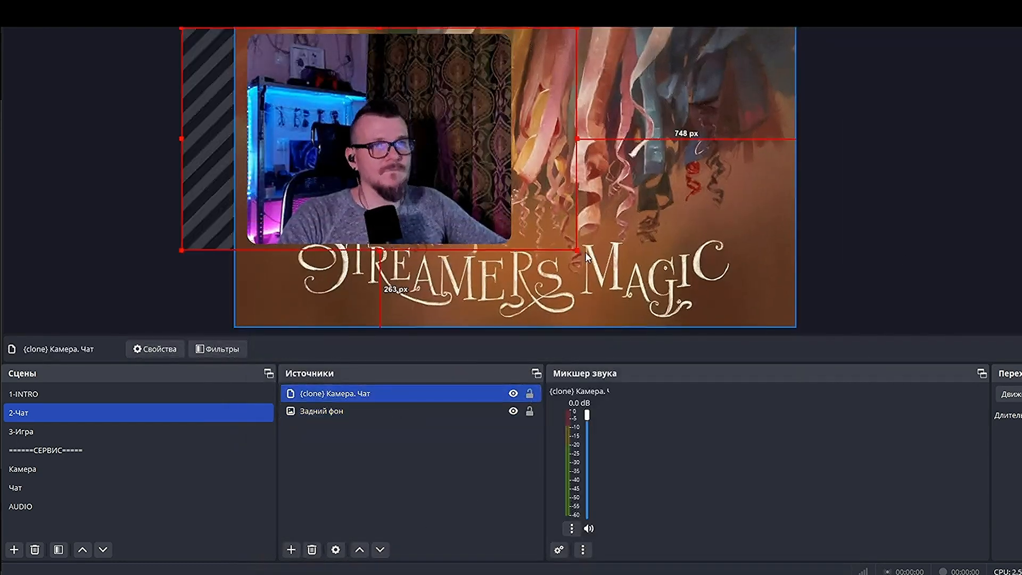
drag(578, 250, 524, 220)
drag(418, 178, 423, 164)
click(529, 209)
click(530, 208)
drag(527, 208, 554, 223)
drag(420, 176, 413, 171)
click(494, 461)
click(530, 412)
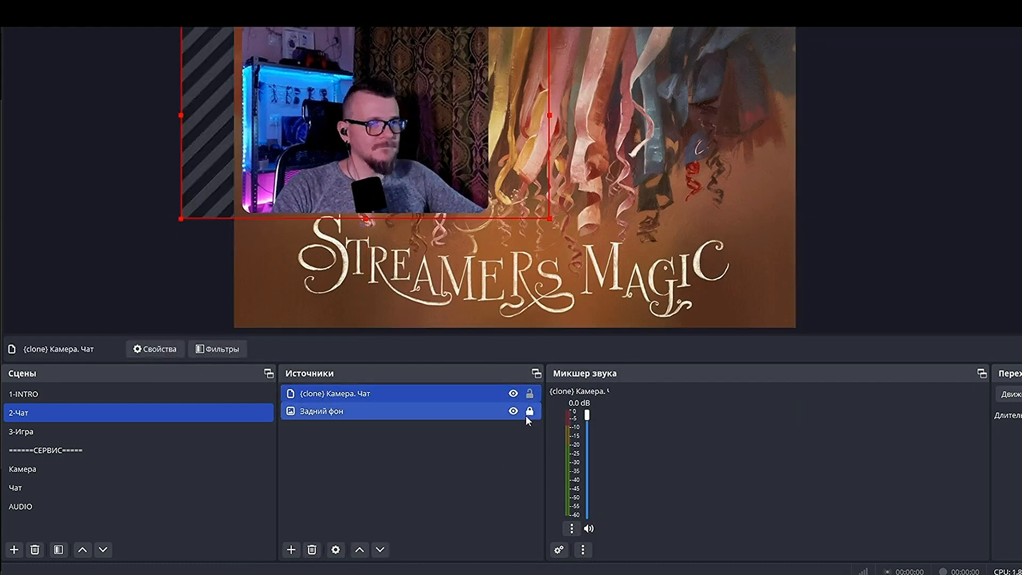
Add a window capture source named Игра to the 3-Игра scene.
click(148, 433)
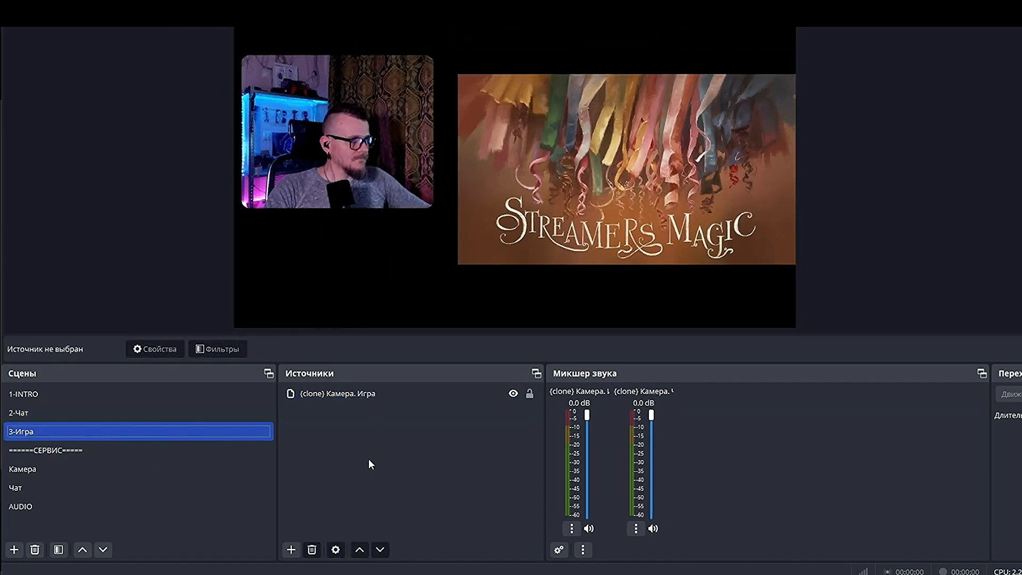
click(292, 550)
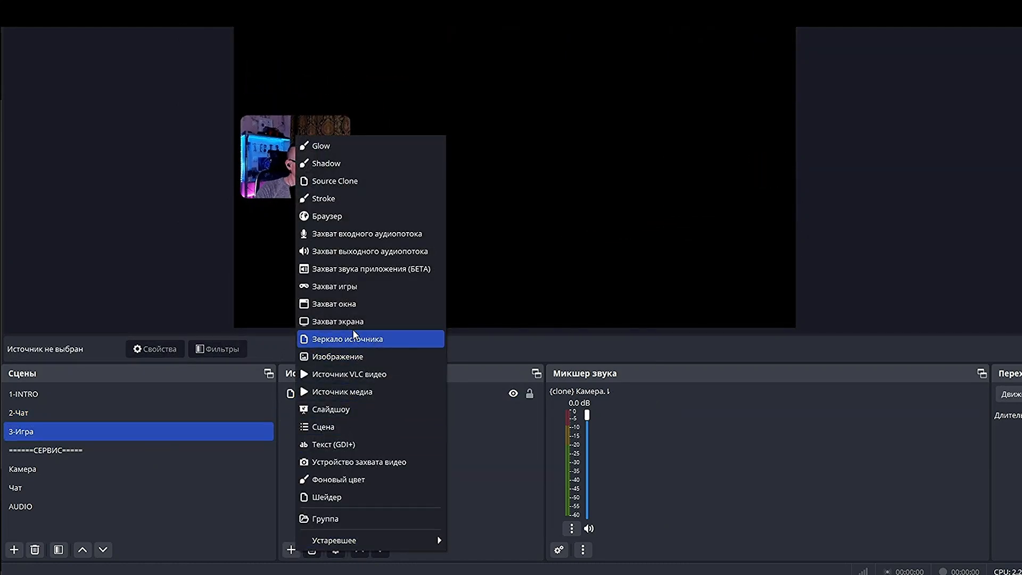
click(353, 305)
text(Игра)
key(Return)
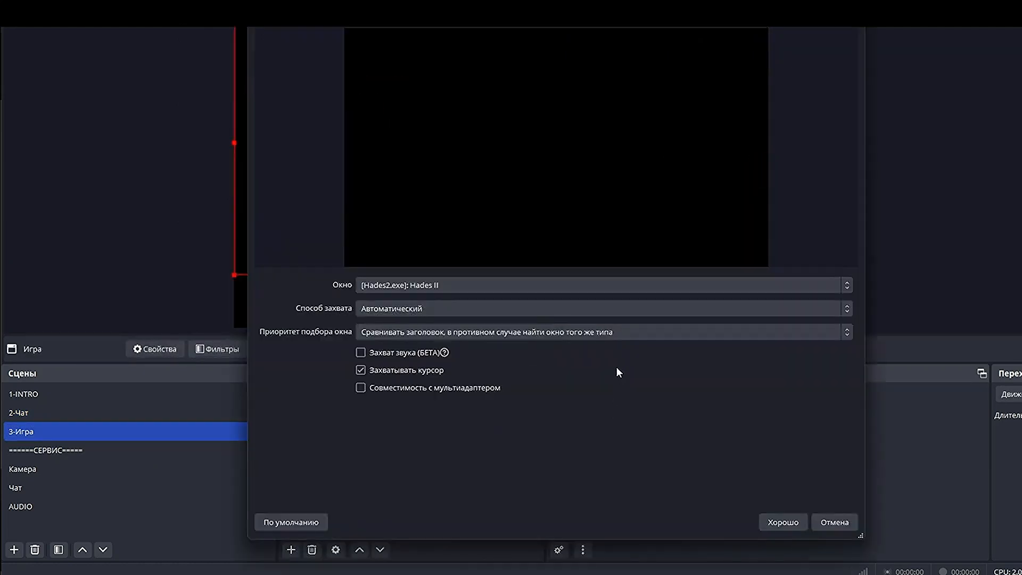
Set the Hades II window's capture method to Windows 10 (версия 1903 или новее) and move Игра beneath the camera clone in the source order.
click(594, 308)
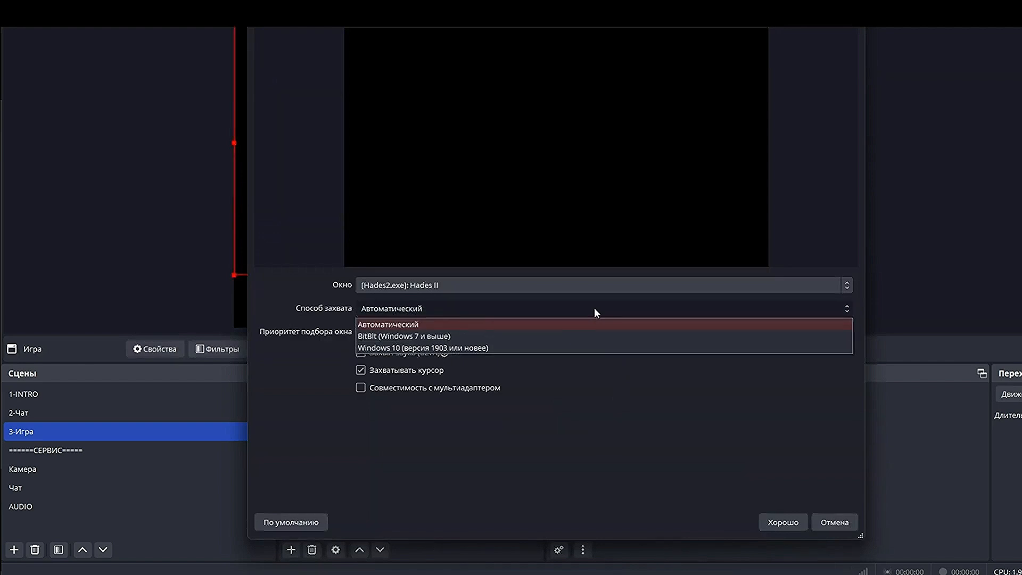
click(595, 309)
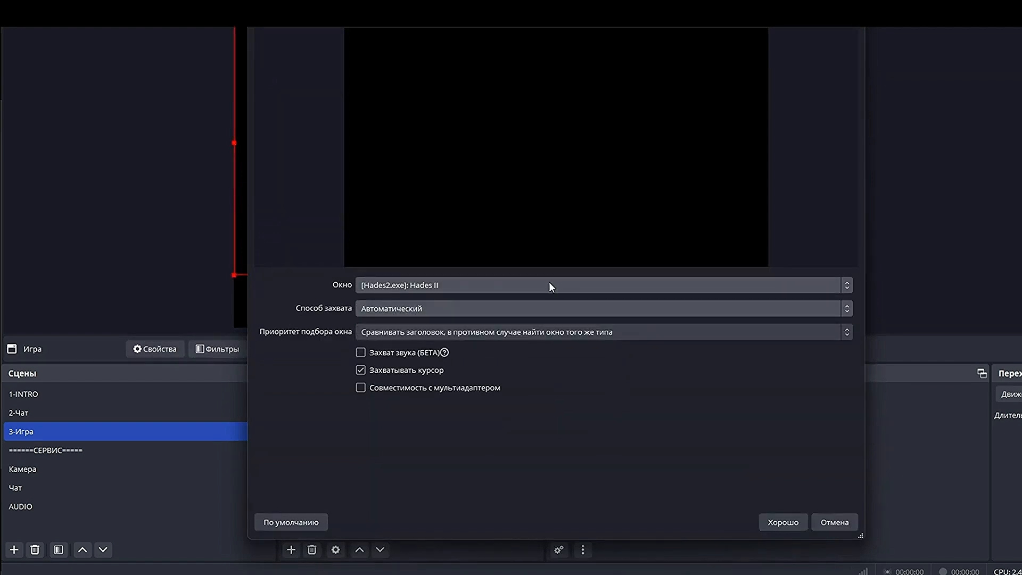
click(382, 308)
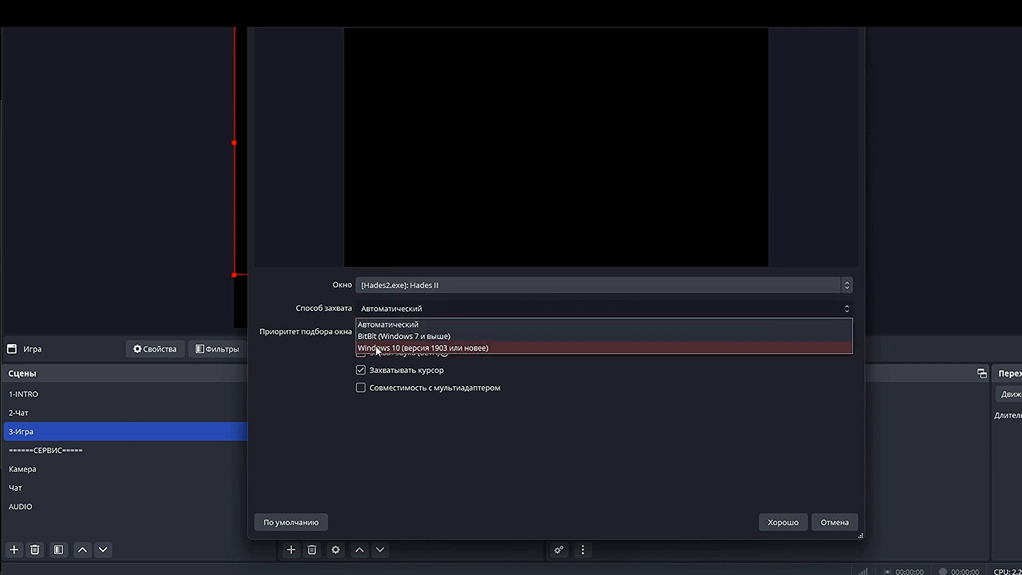
click(375, 348)
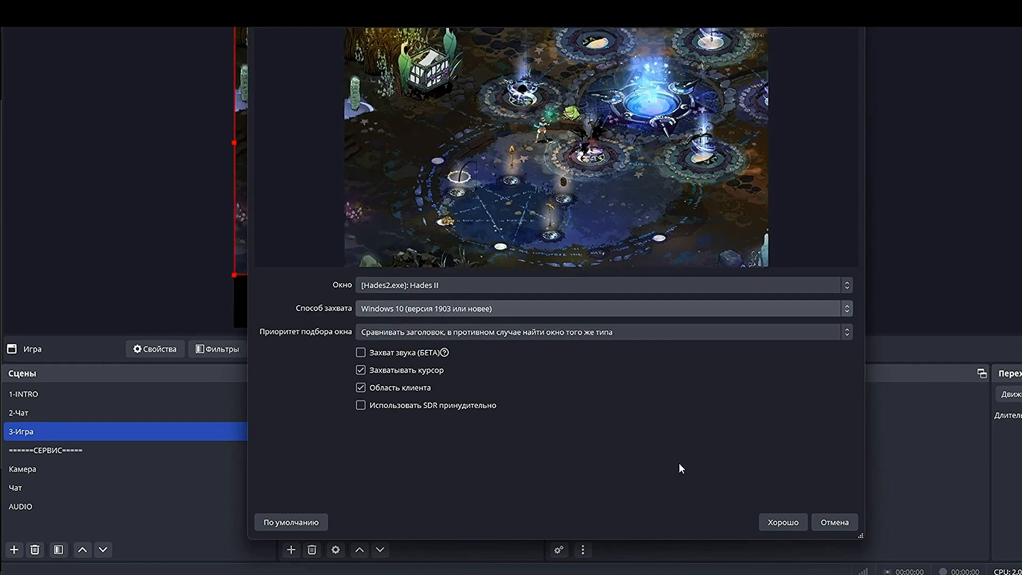
click(780, 522)
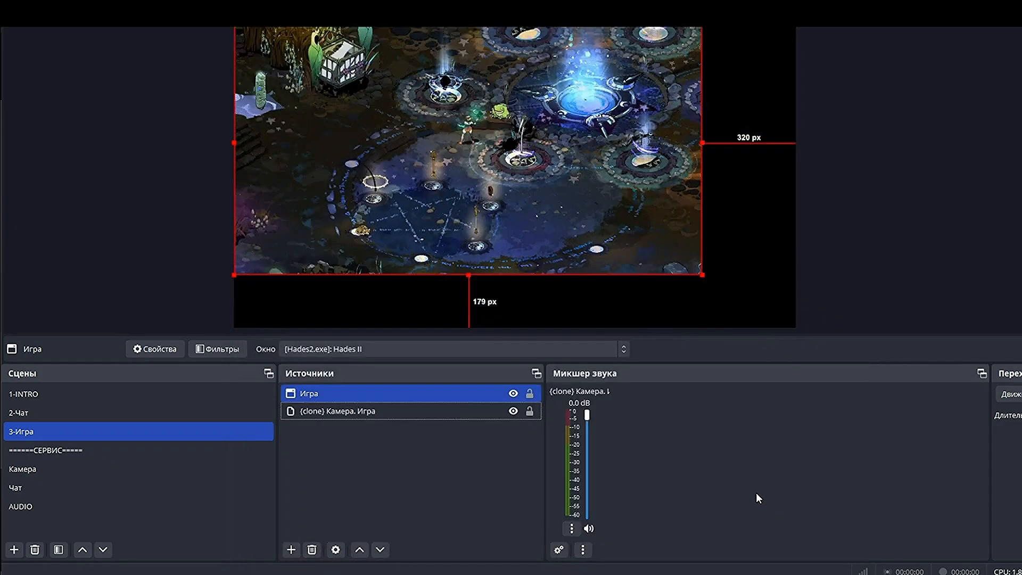
drag(399, 393, 404, 418)
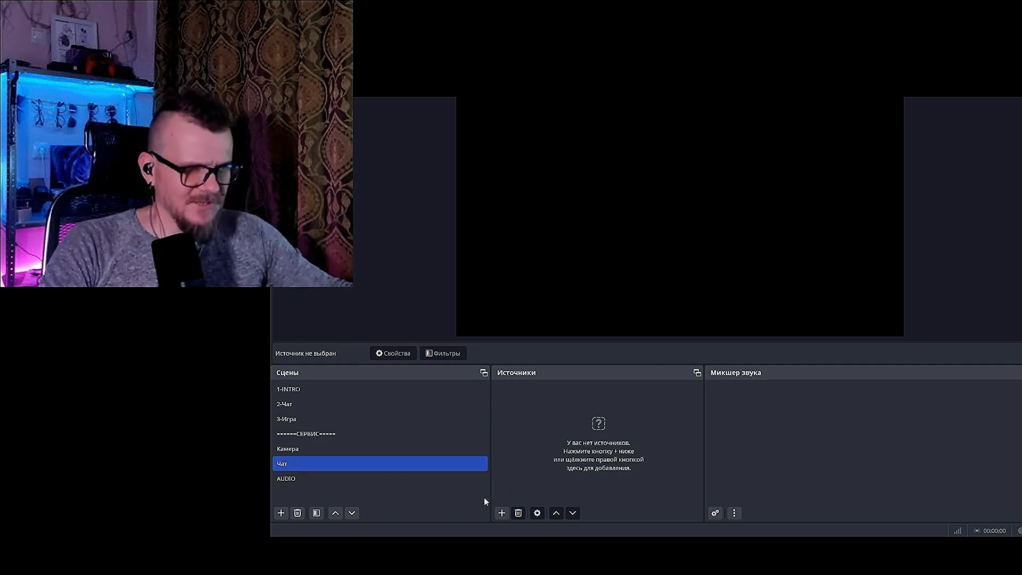
Add a browser source named Чат-основной (вертик) to the Чат scene.
click(502, 513)
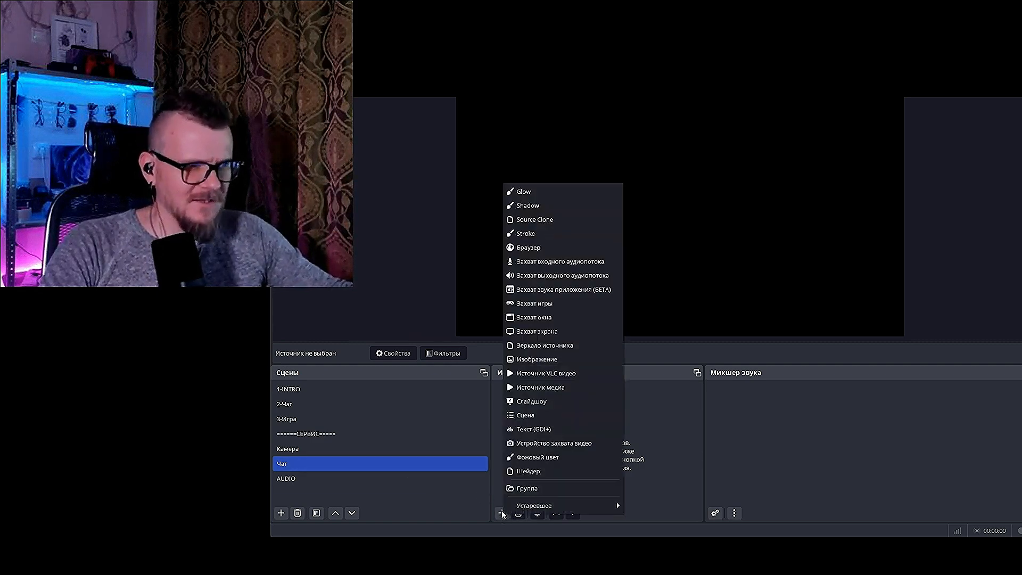
click(529, 248)
click(676, 250)
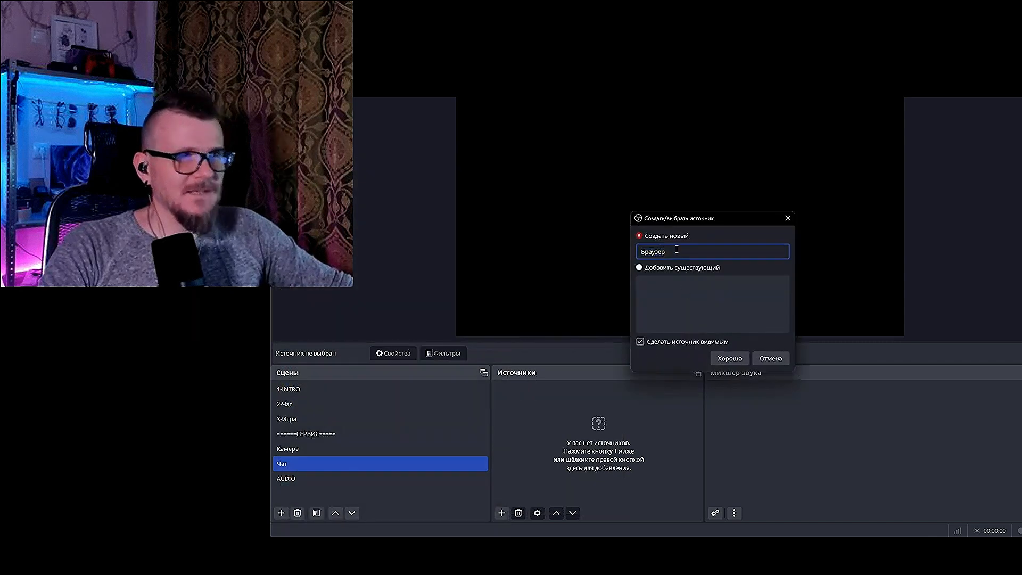
drag(671, 251, 576, 241)
text(Ч)
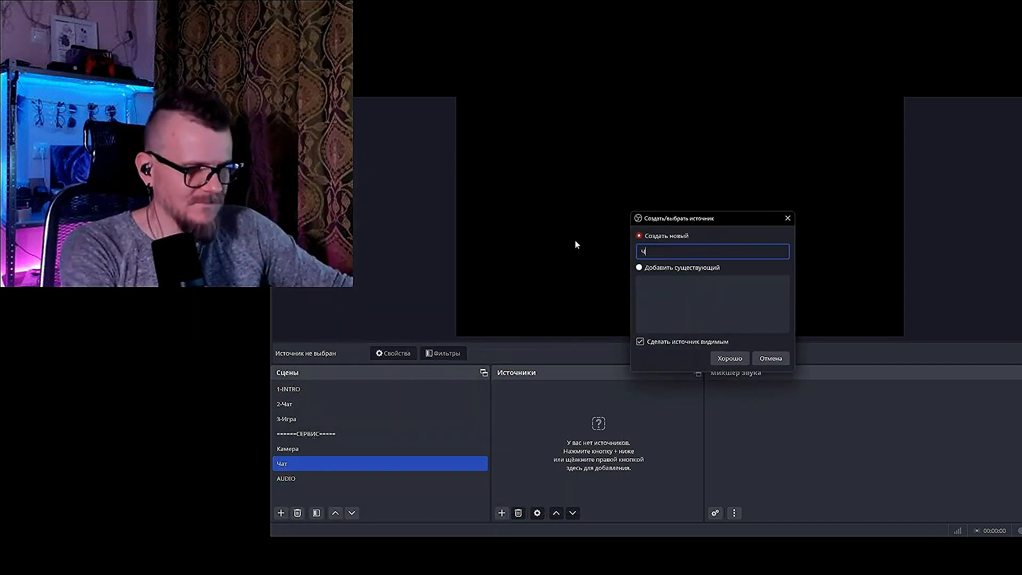
text(ат-основной (вертик))
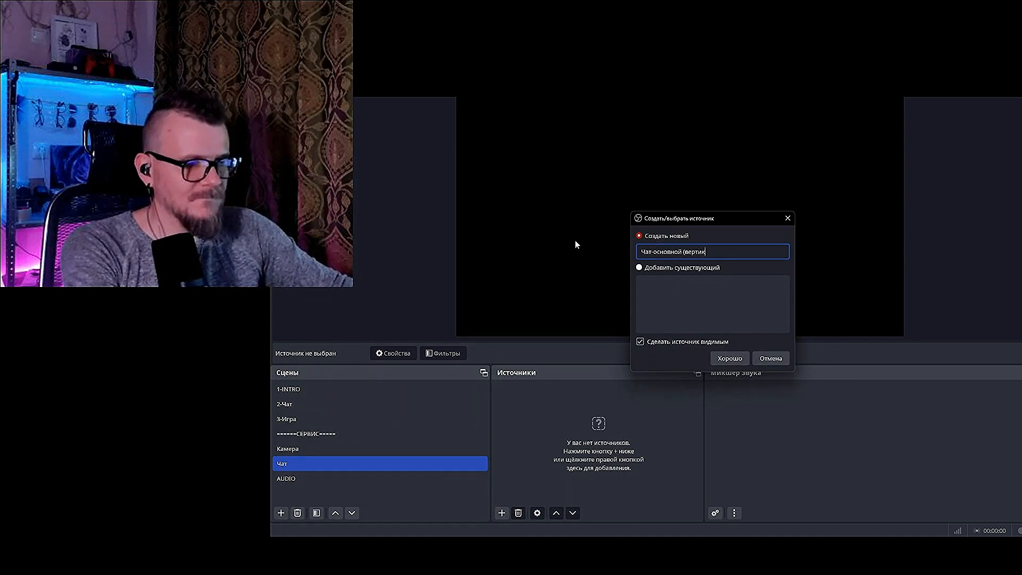
key(Return)
Paste the chat widget's URL with its access token into the browser source and set its width and height to 900.
drag(663, 317, 660, 317)
drag(660, 317, 549, 323)
key(ctrl+v)
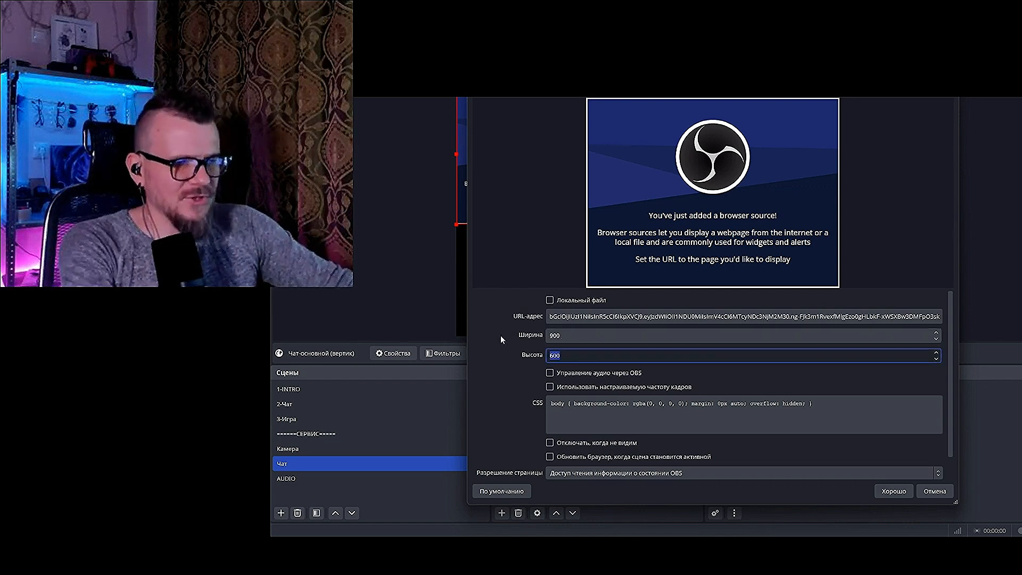
text(900)
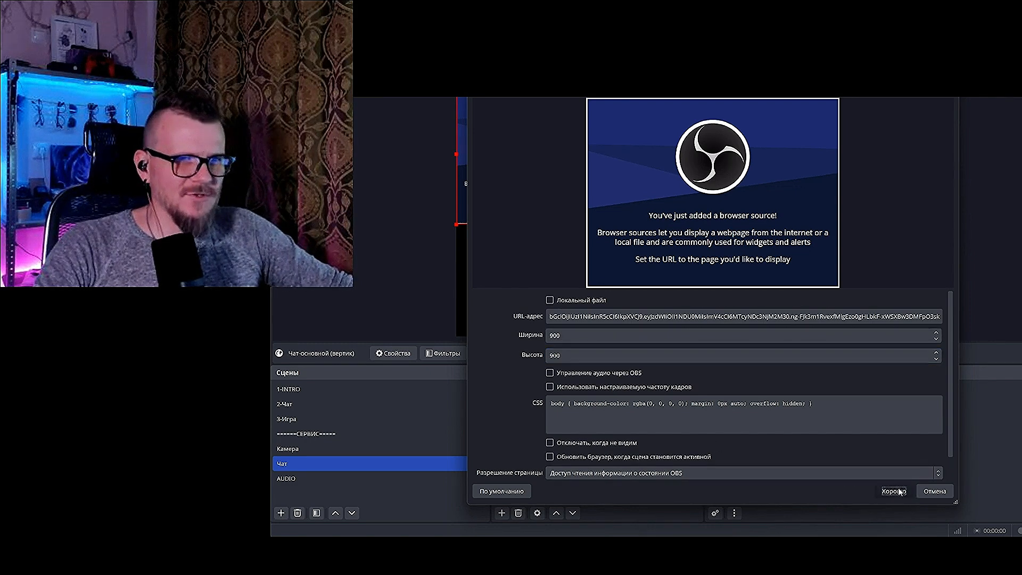
click(894, 491)
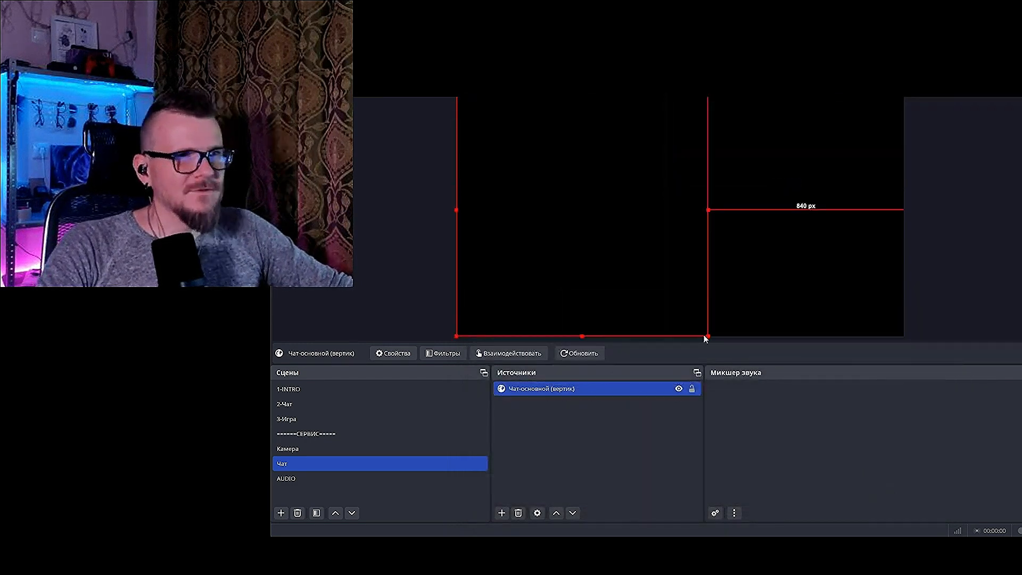
click(640, 470)
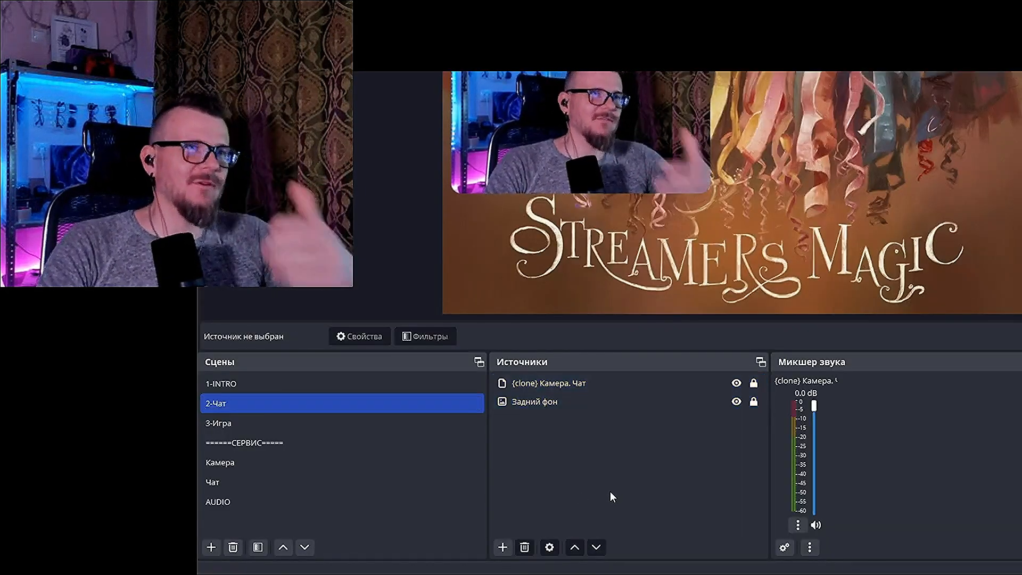
Add a Source Clone source named {clone} Чат. Чат to the 2-Чат scene.
click(502, 548)
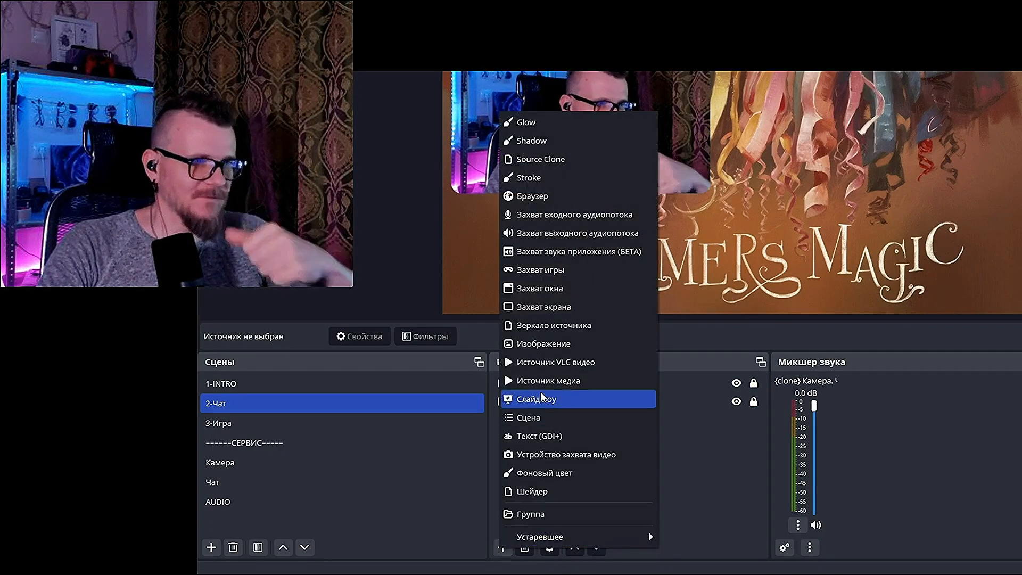
key(Escape)
click(503, 547)
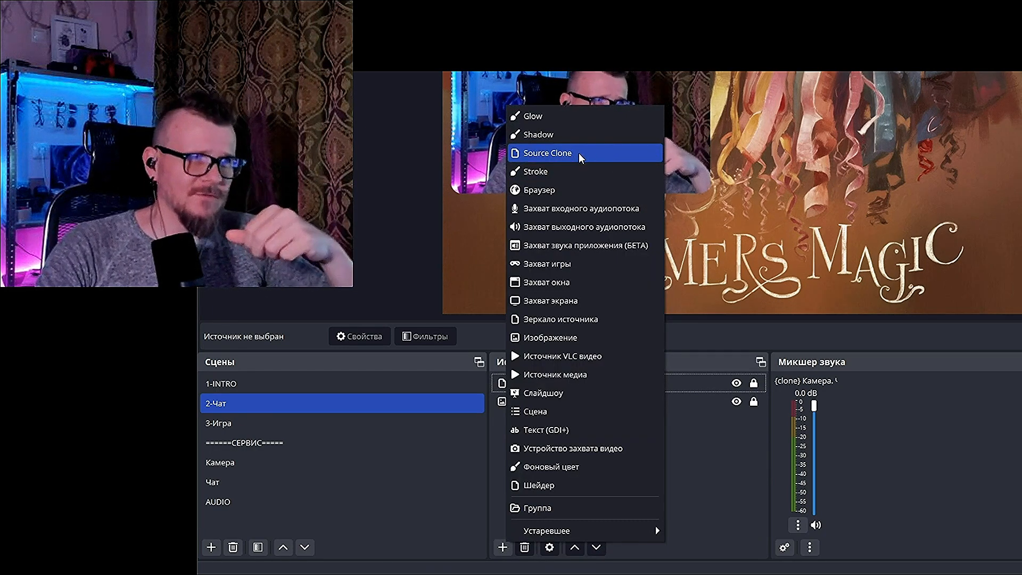
key(Escape)
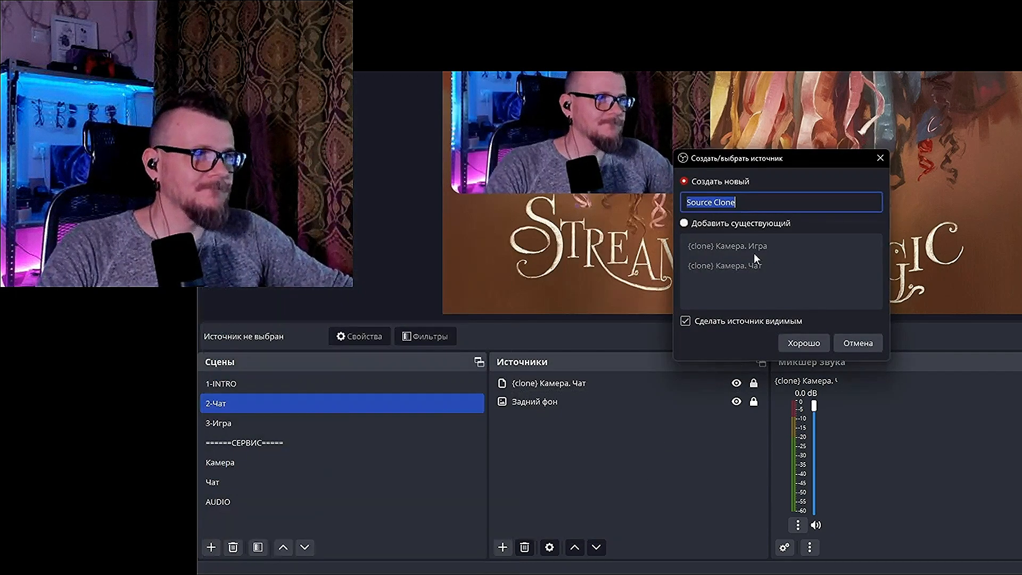
text(Хь)
key(BackSpace)
key(BackSpace)
text({c)
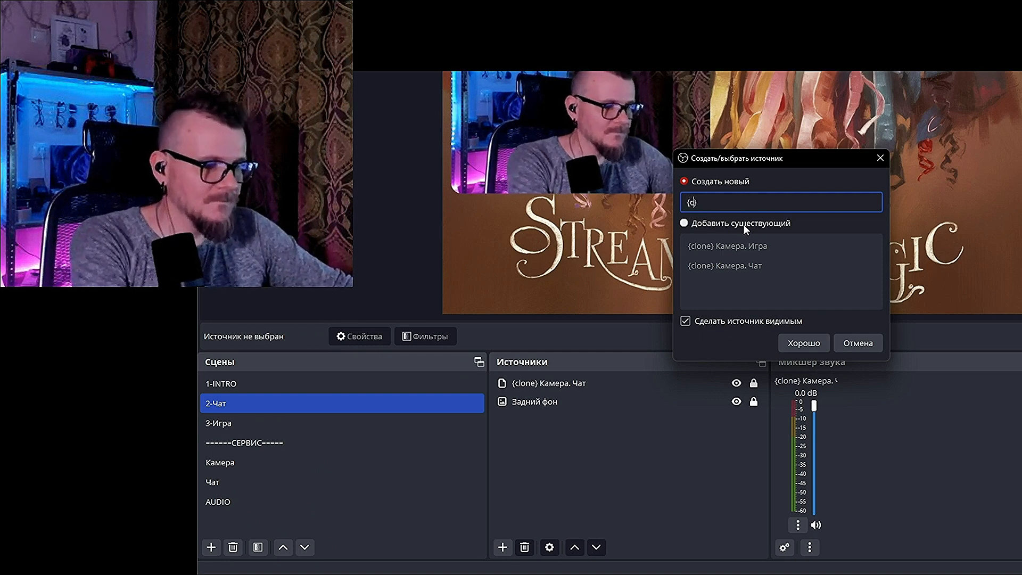
text(lone} Чат)
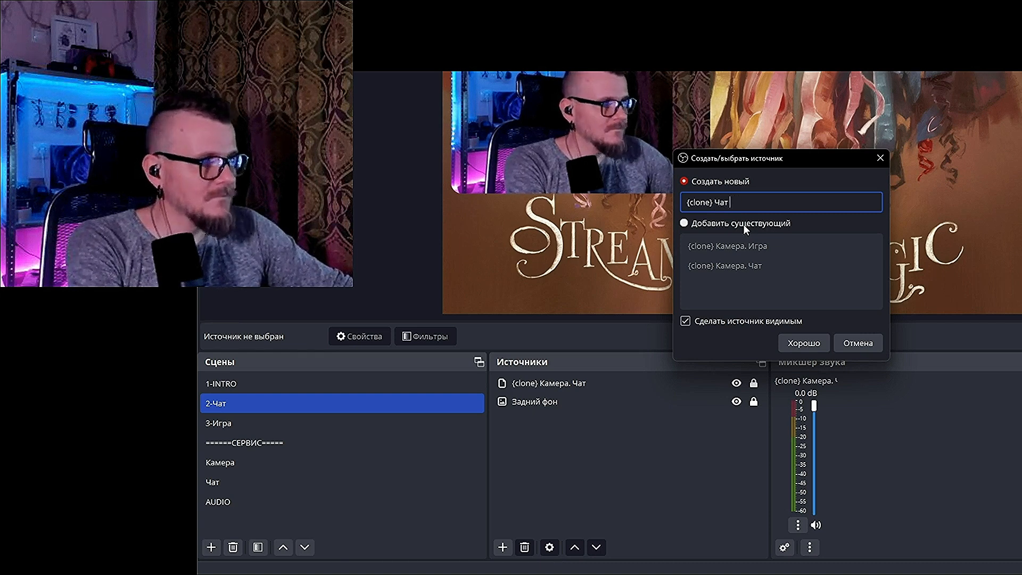
key(BackSpace)
key(BackSpace)
text(ат. Чат)
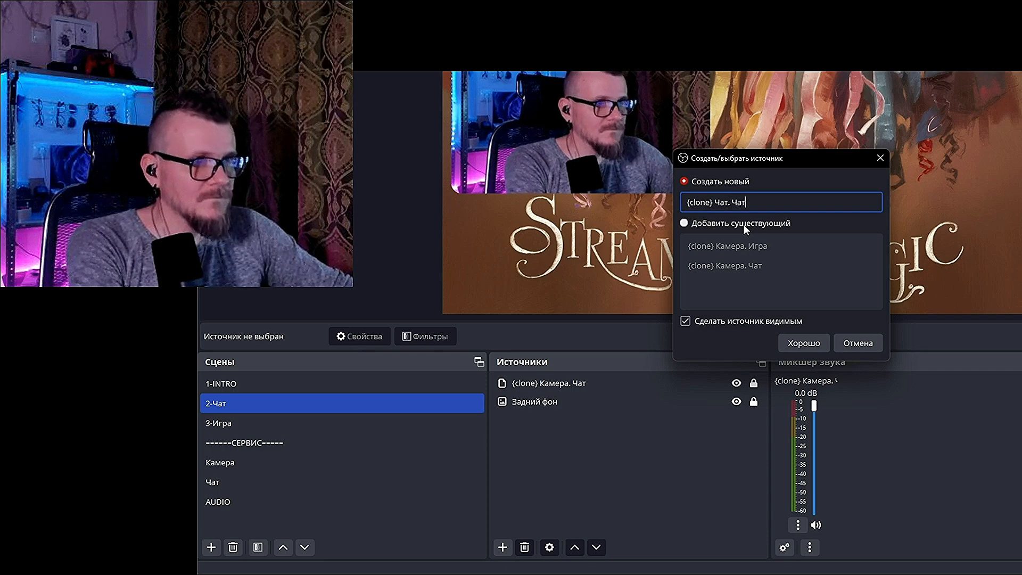
key(Return)
click(806, 343)
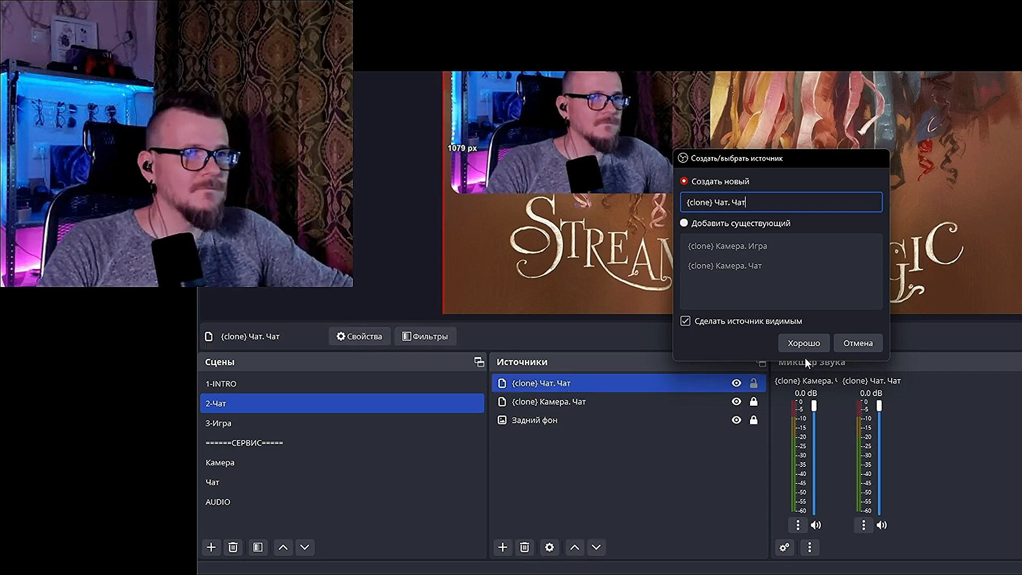
Choose Чат as the source that {clone} Чат. Чат clones and accept its properties.
click(735, 294)
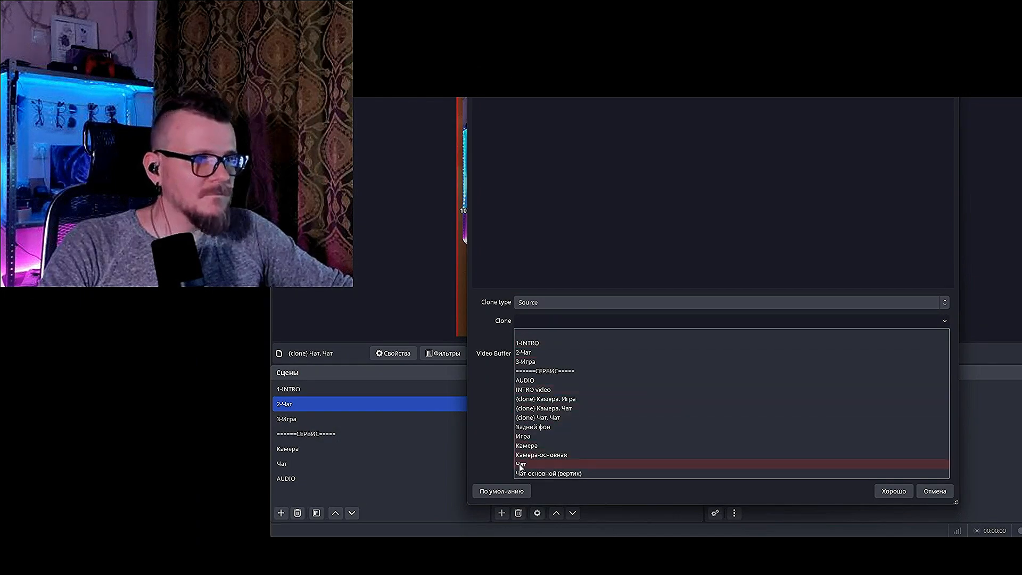
click(521, 464)
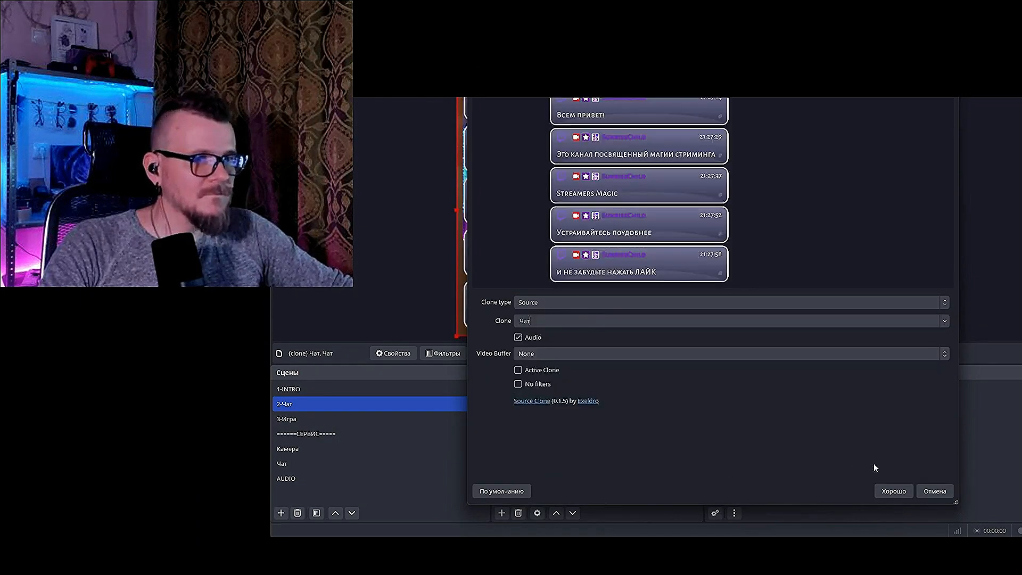
click(892, 491)
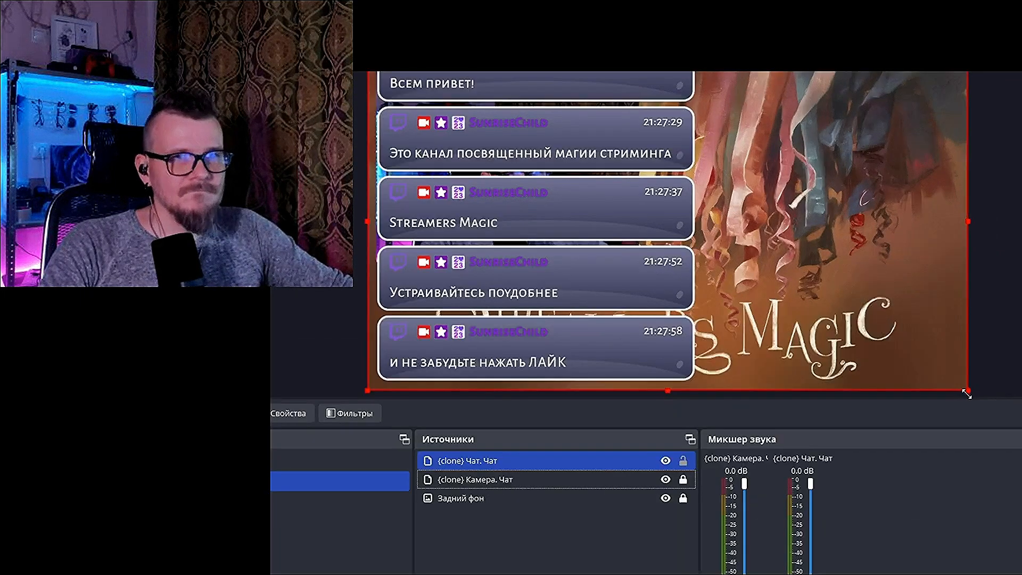
Scale {clone} Чат. Чат down and position its messages on the canvas's right side, beside the camera and above the Streamers Magic lettering.
drag(904, 336, 733, 241)
drag(528, 207, 756, 212)
mouse_move(860, 269)
mouse_down()
mouse_move(924, 320)
mouse_move(863, 271)
mouse_up()
drag(796, 209, 867, 207)
mouse_move(744, 271)
mouse_down()
mouse_move(709, 288)
mouse_move(735, 273)
mouse_up()
drag(802, 242, 814, 244)
click(789, 390)
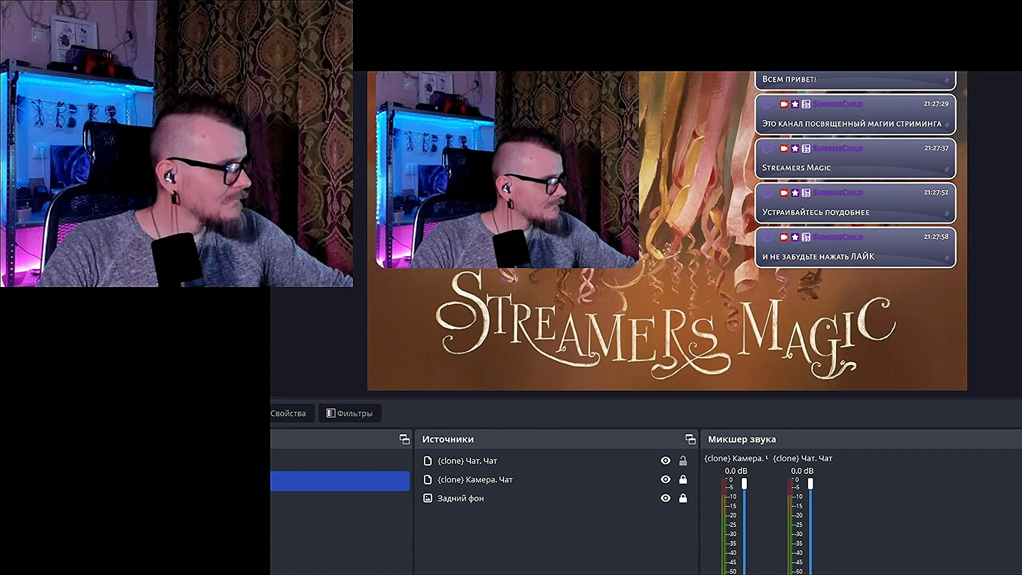
click(851, 214)
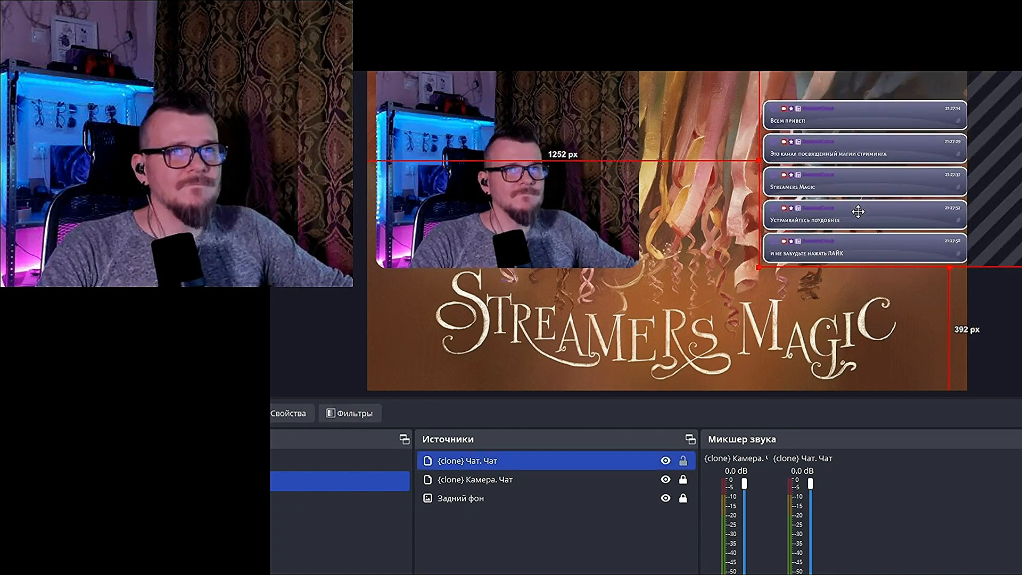
drag(851, 214, 849, 213)
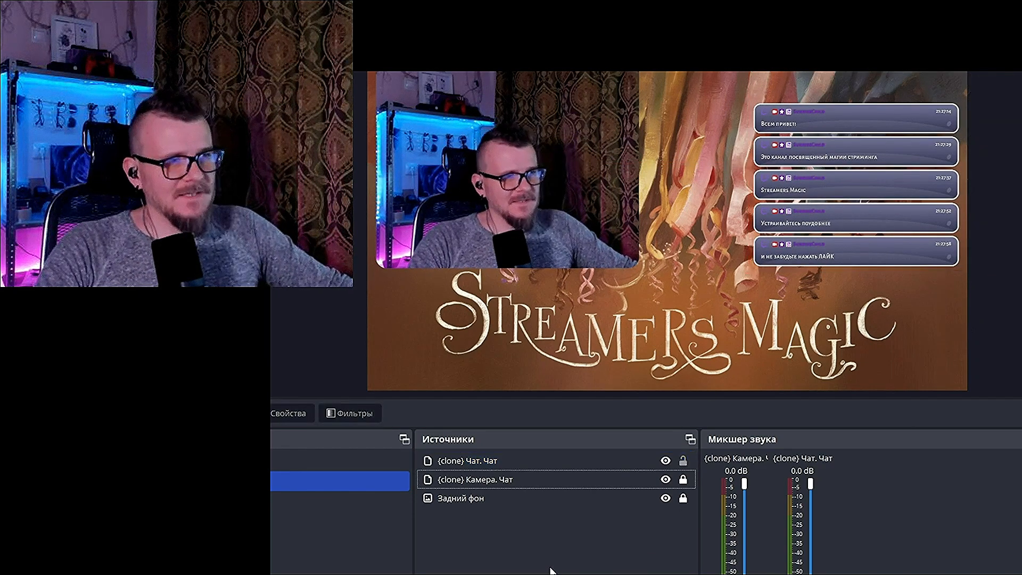
Add an Advanced Mask effect filter named Обрезка чата to {clone} Чат. Чат.
click(486, 479)
right_click(483, 480)
click(473, 469)
right_click(456, 461)
click(515, 480)
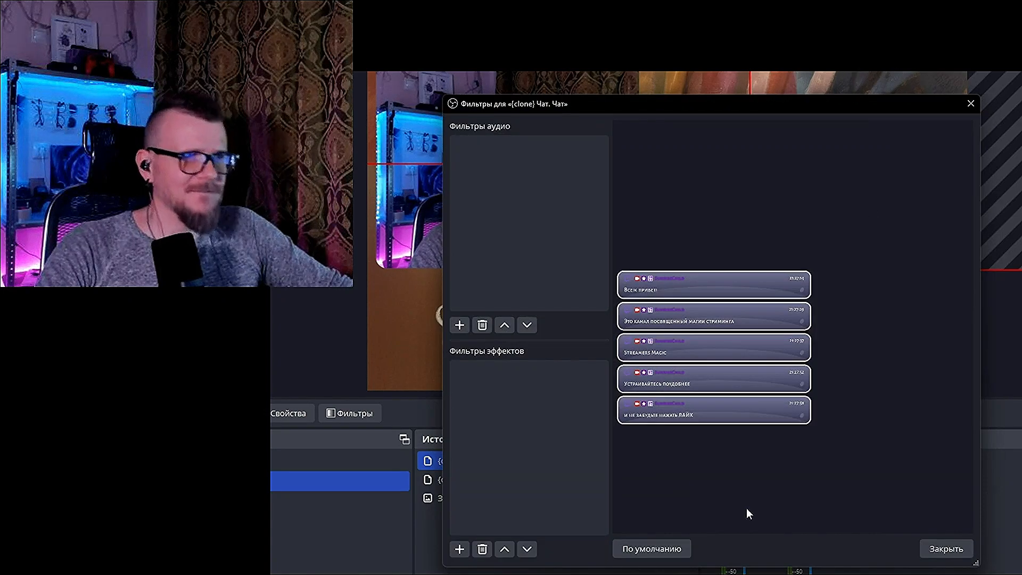
click(460, 549)
click(575, 159)
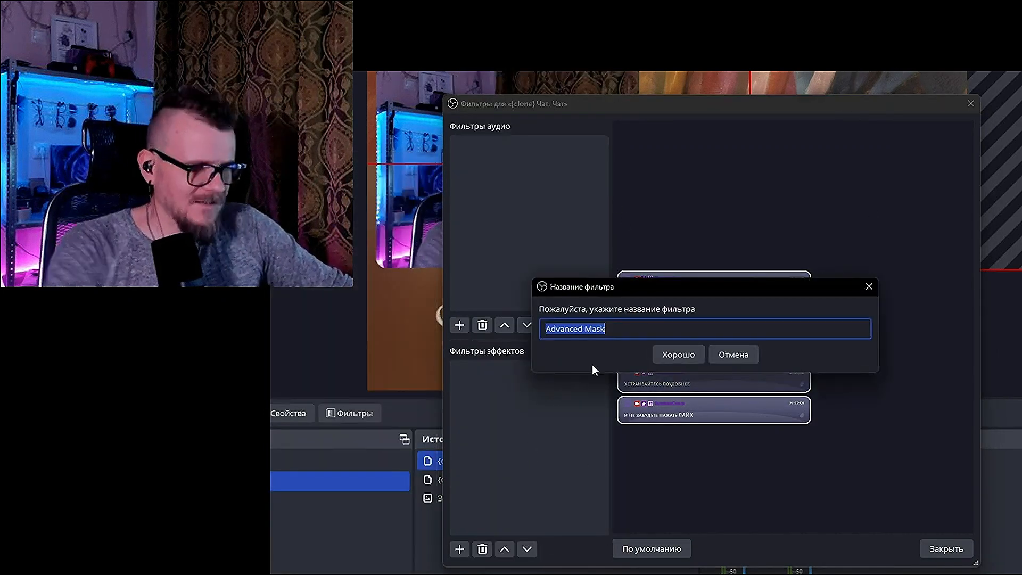
text(Обрезка чата)
key(Return)
Resize the Обрезка чата mask to a width of 2044 px and a height of 1253 px.
scroll(653, 456, down, 3)
drag(766, 347, 796, 348)
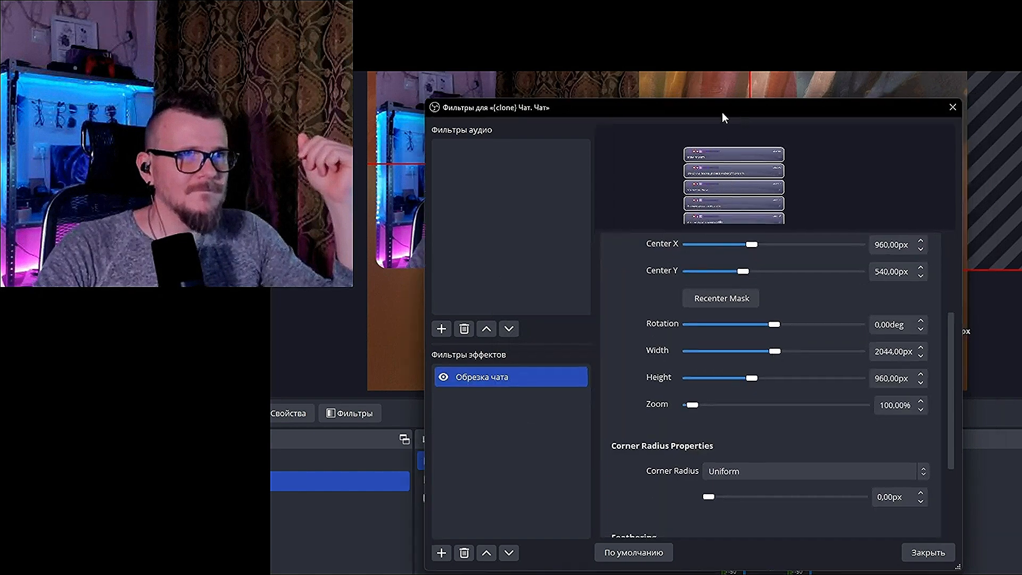
drag(742, 107, 397, 111)
drag(417, 377, 431, 379)
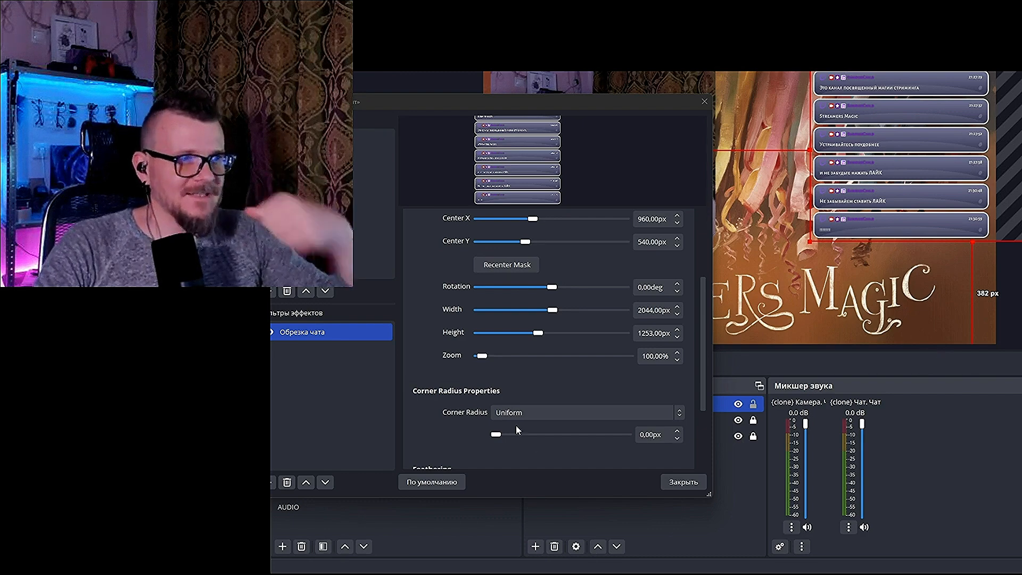
scroll(418, 402, down, 2)
scroll(425, 403, down, 1)
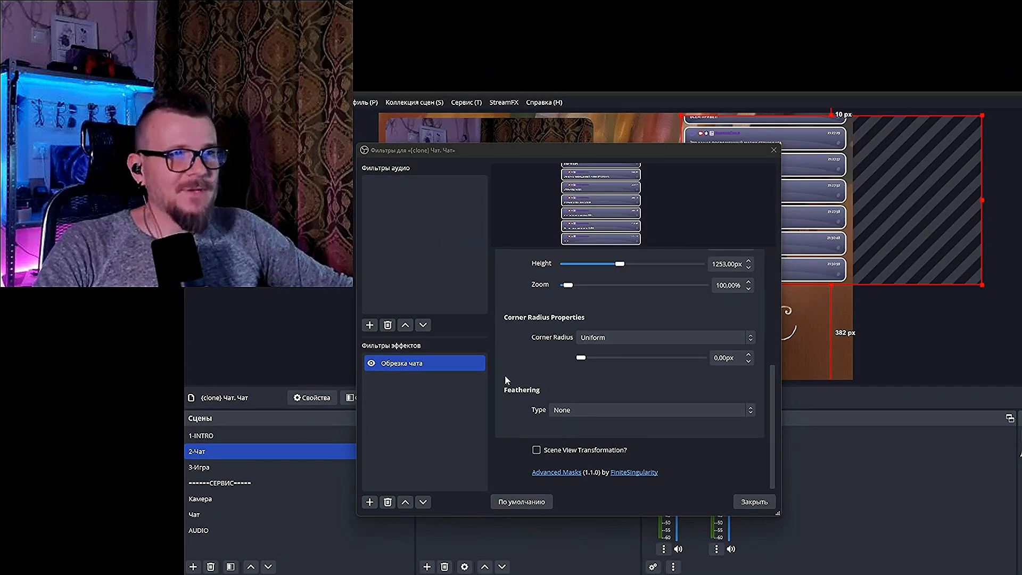
Set the Обрезка чата mask's feathering type to Inner and increase the feathering amount above zero.
scroll(511, 379, up, 6)
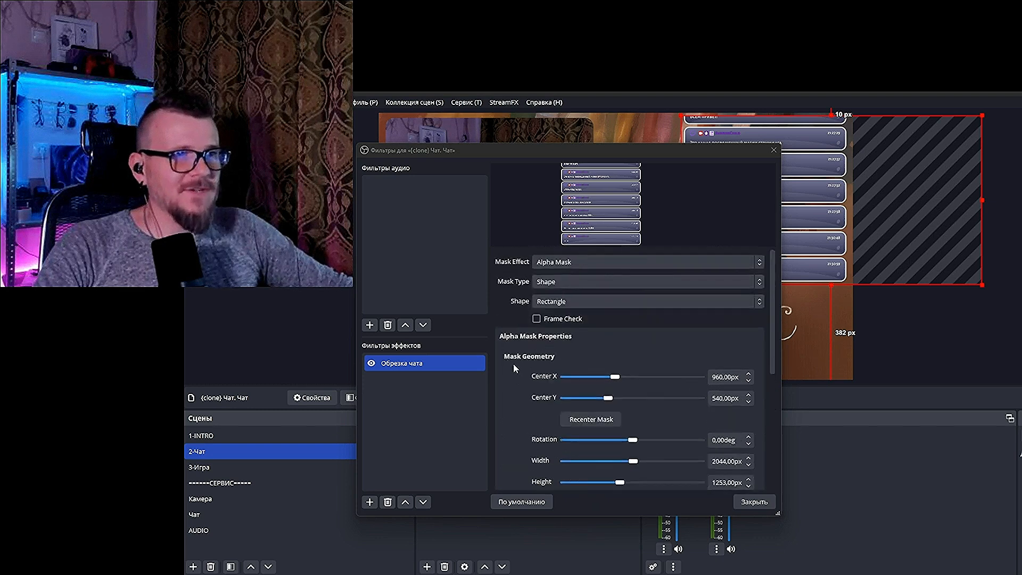
scroll(514, 370, down, 6)
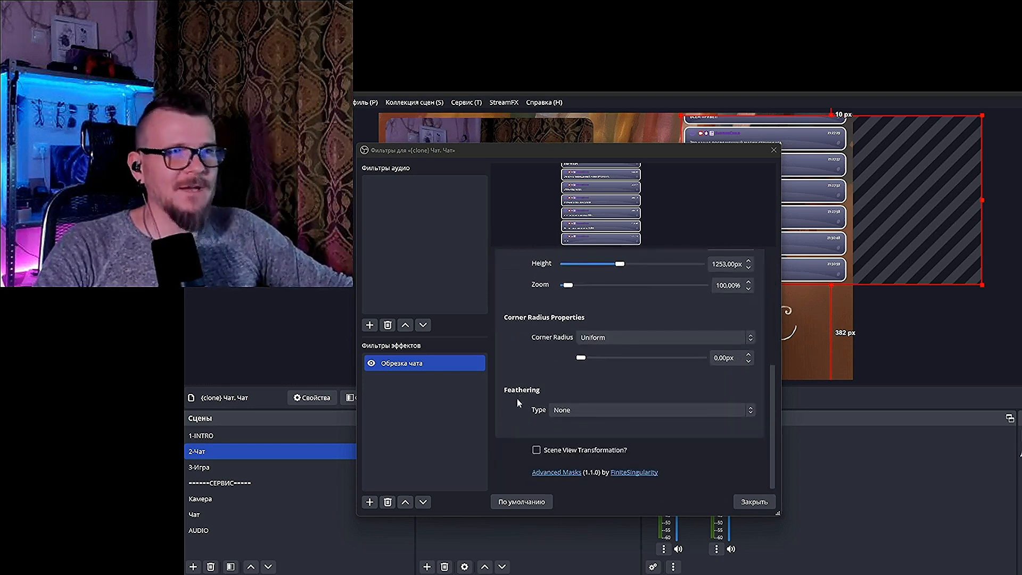
click(611, 410)
click(612, 427)
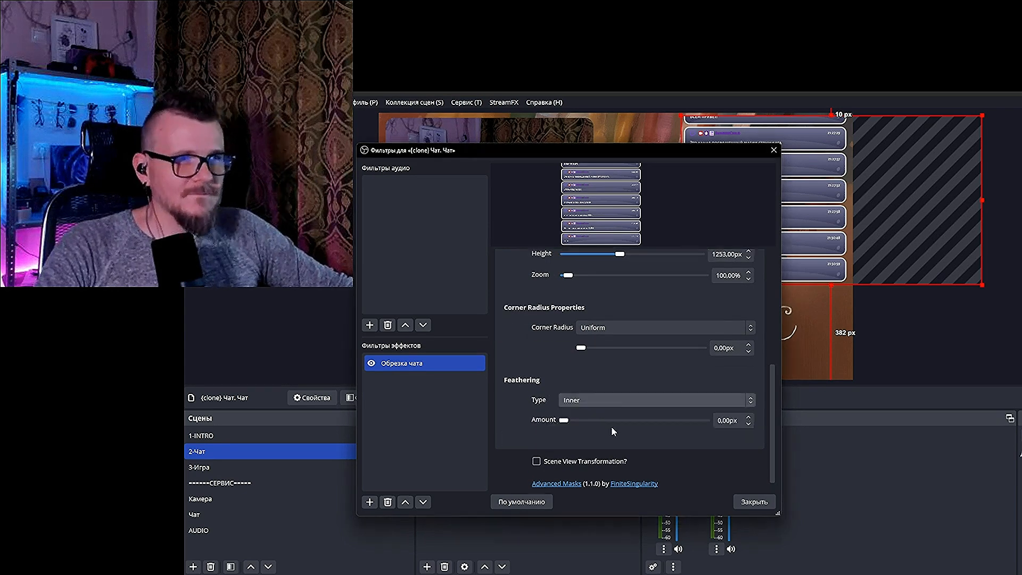
click(583, 401)
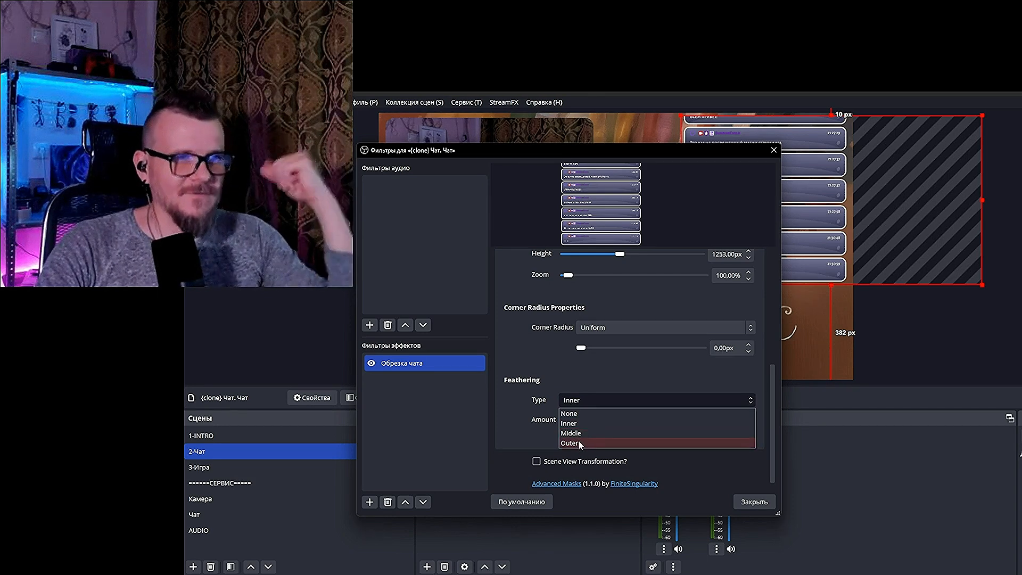
click(580, 423)
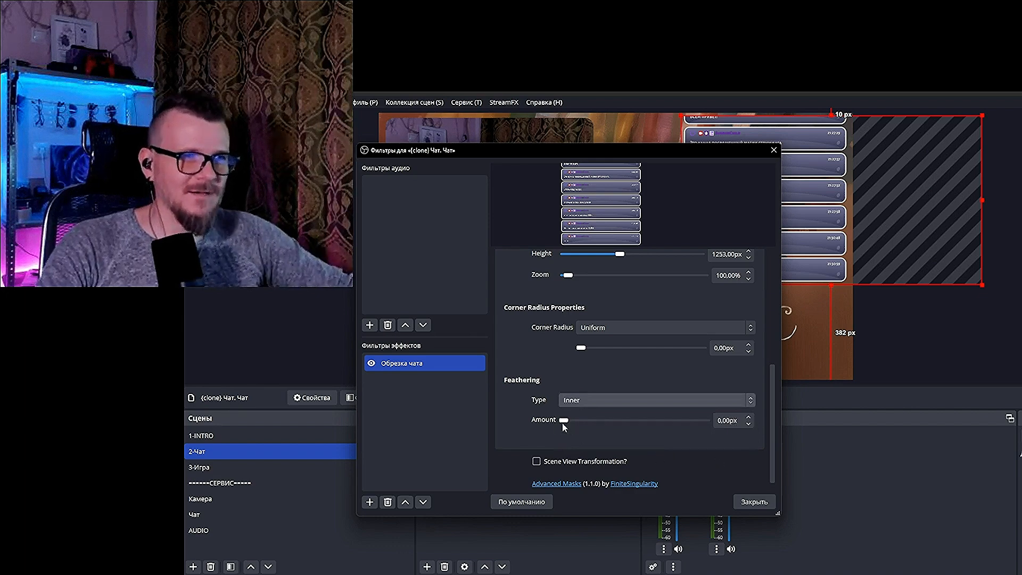
drag(565, 420, 568, 420)
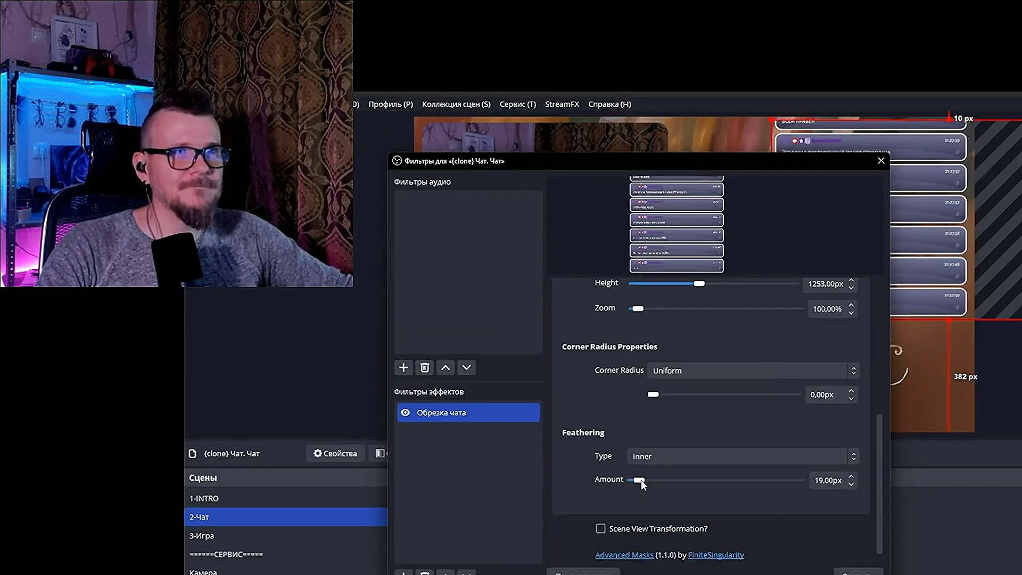
drag(641, 480, 663, 479)
Set the chat mask's width to 2132 px, height to 1311 px, Center X to 462 px and Center Y to 696 px, then close the filters.
scroll(595, 403, up, 5)
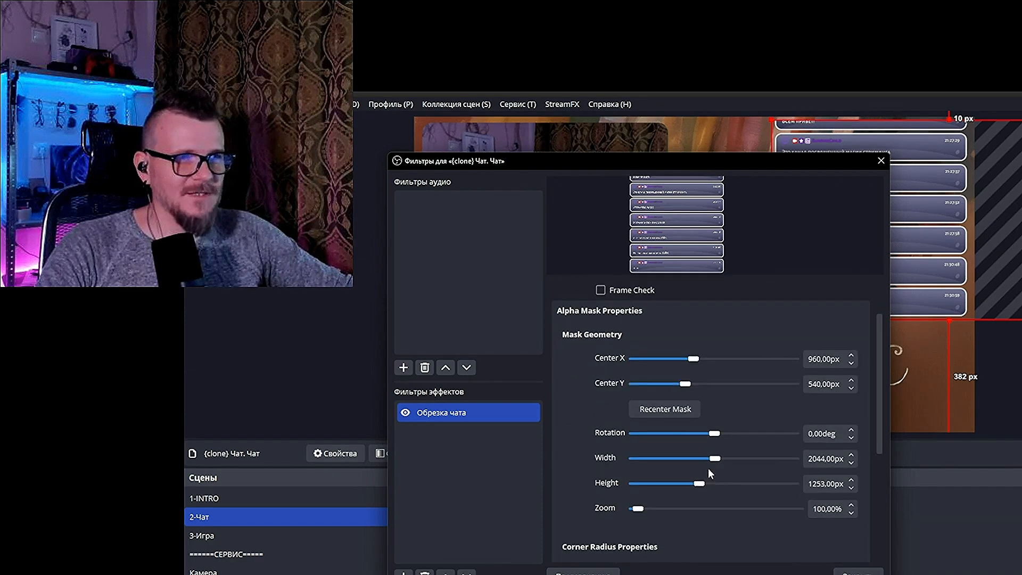
click(719, 459)
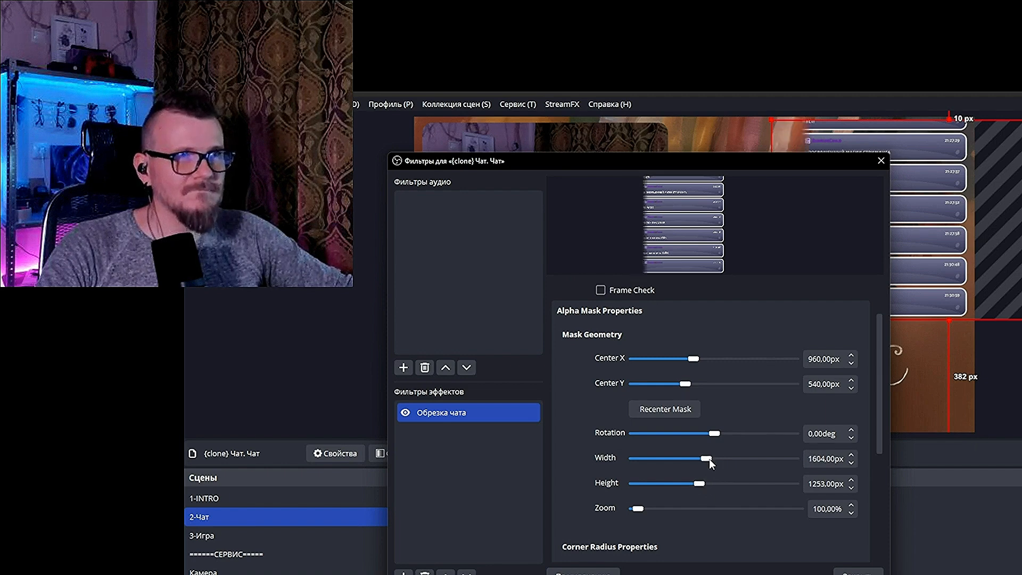
drag(733, 484, 702, 484)
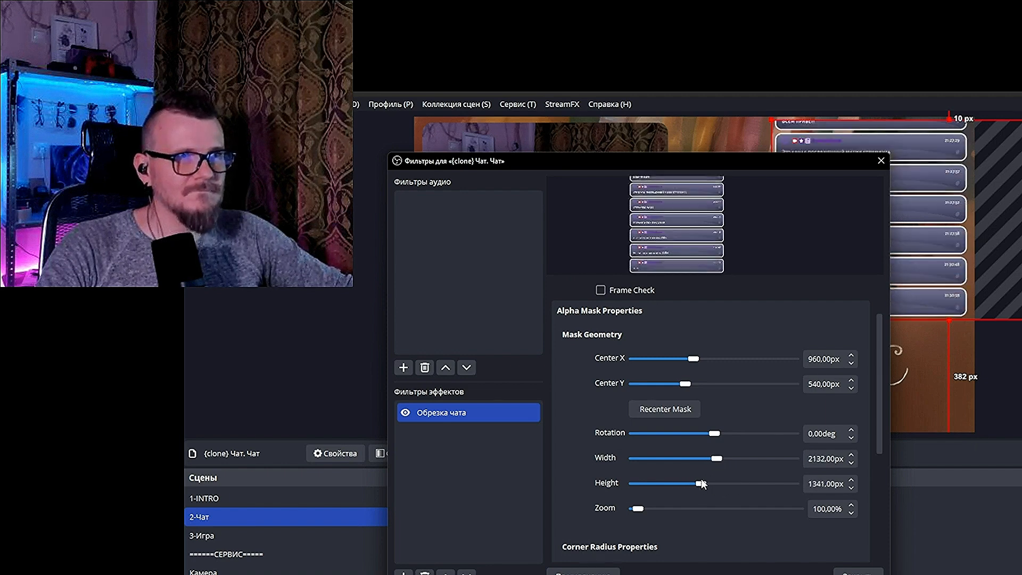
drag(684, 361, 693, 387)
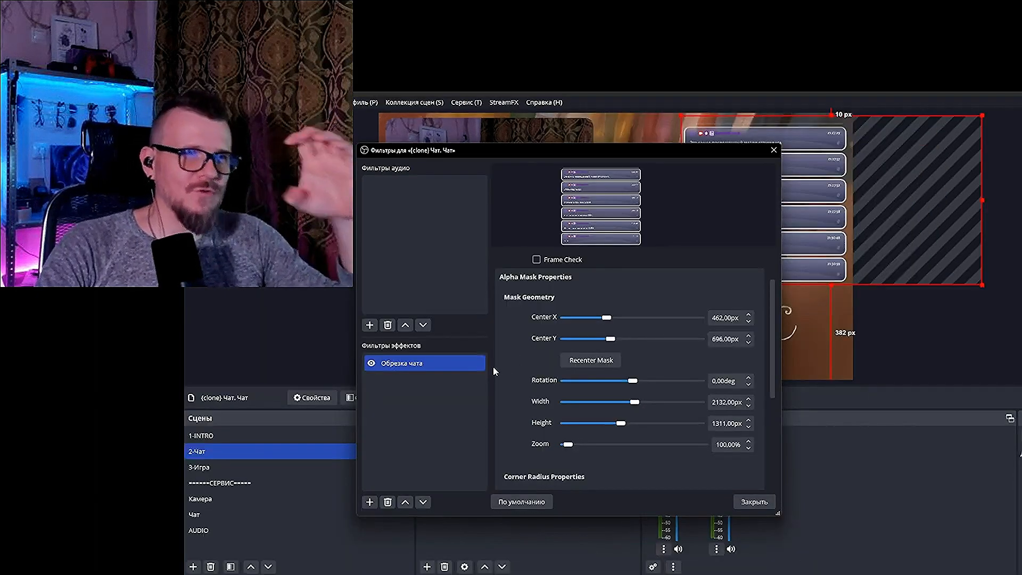
scroll(545, 341, up, 2)
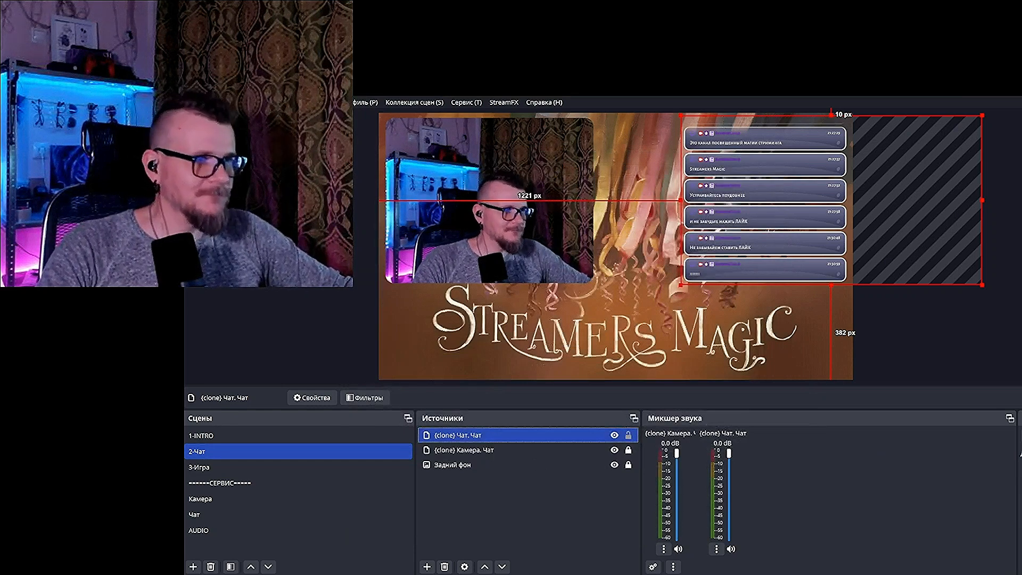
Switch back and forth between the 2-Чат and 3-Игра scenes to check how the chat behaves during the transition.
click(315, 467)
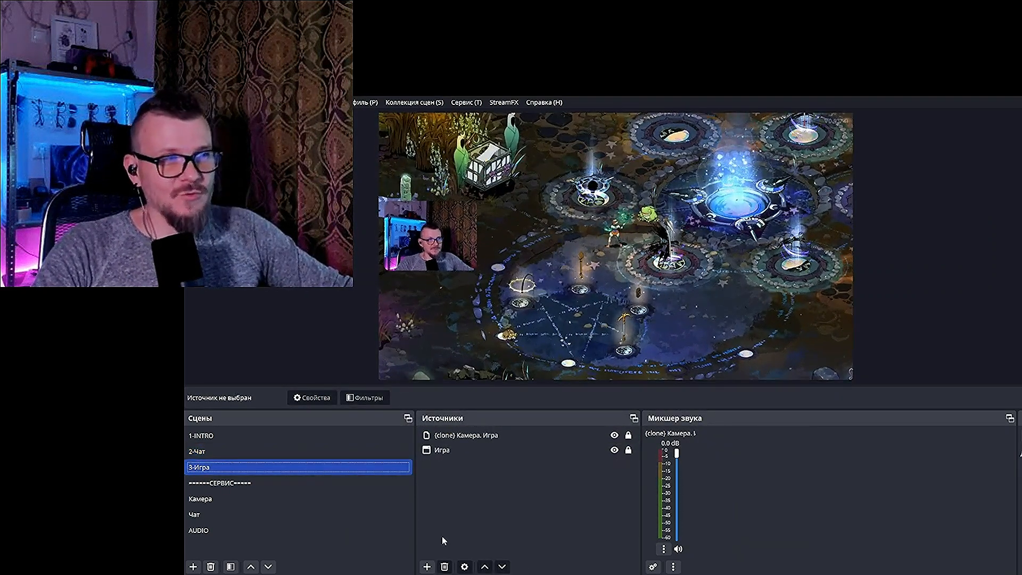
click(284, 456)
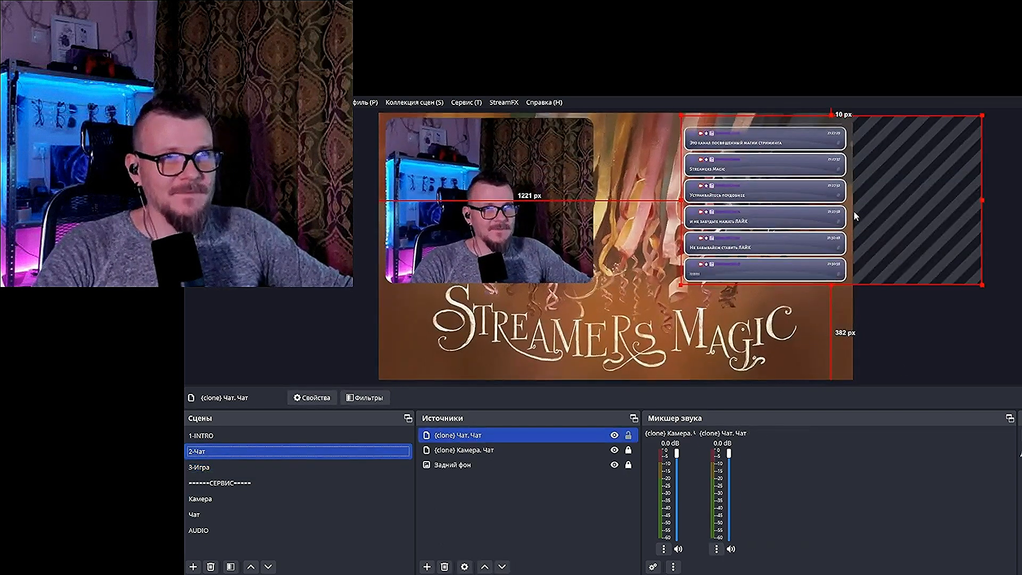
click(274, 464)
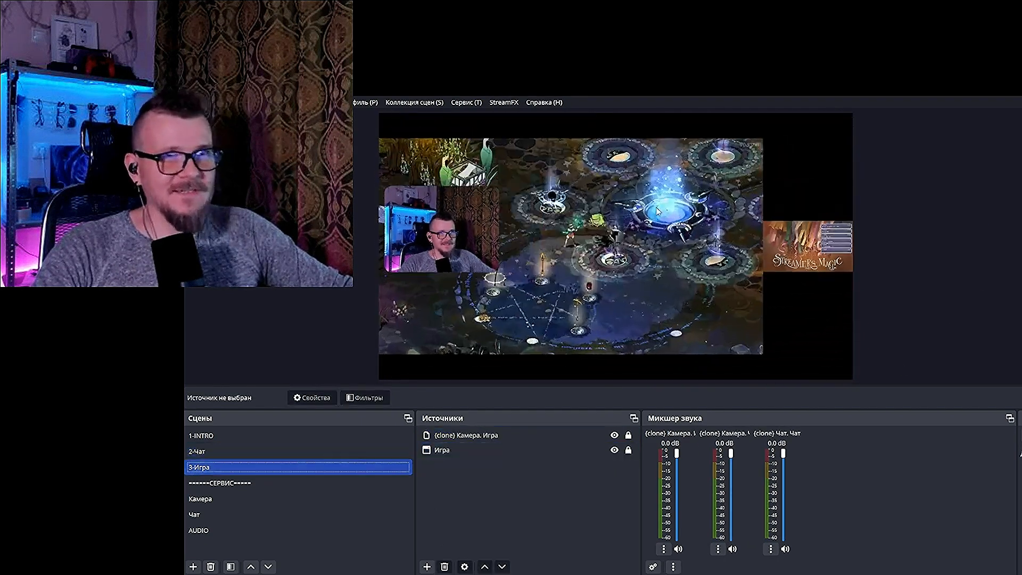
click(234, 453)
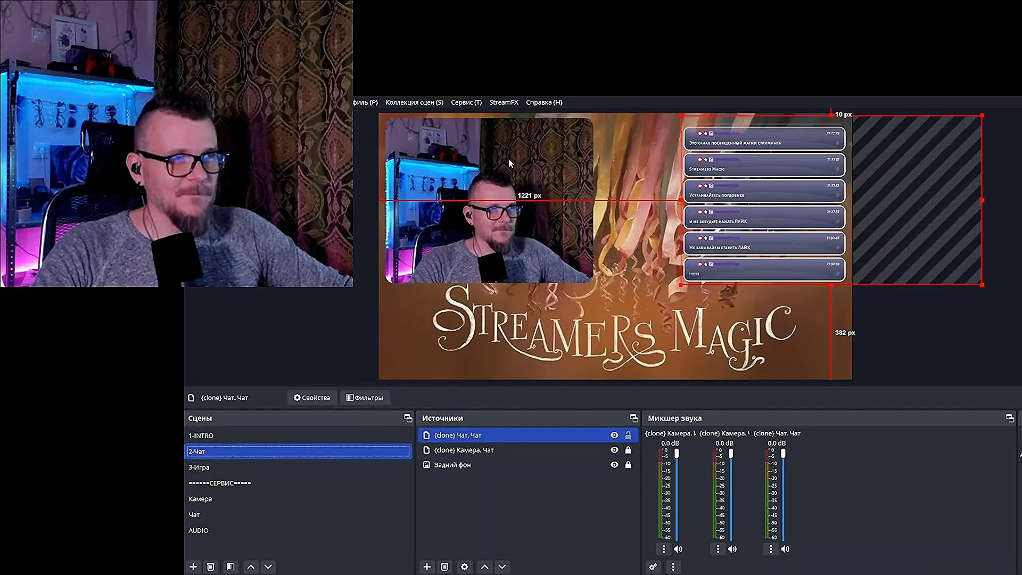
click(213, 463)
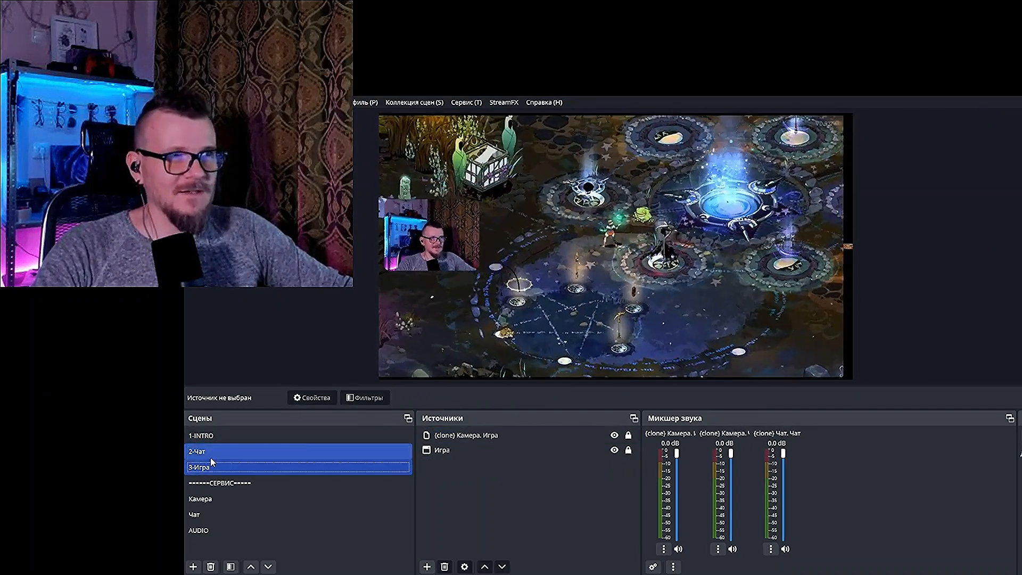
click(213, 452)
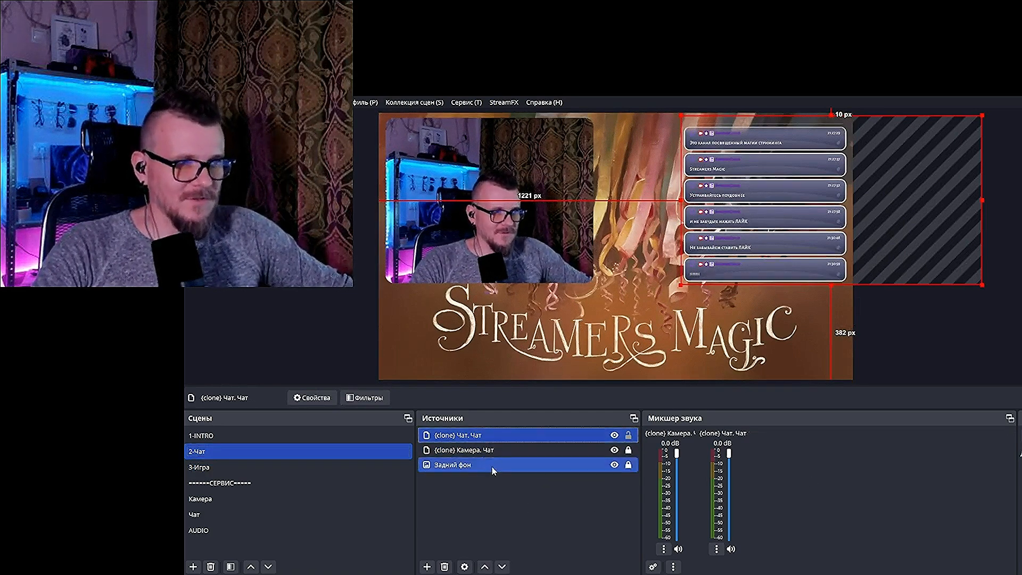
Copy {clone} Чат. Чат into the 3-Игра scene as a reference and move it just beyond the canvas's right edge.
right_click(471, 435)
click(527, 266)
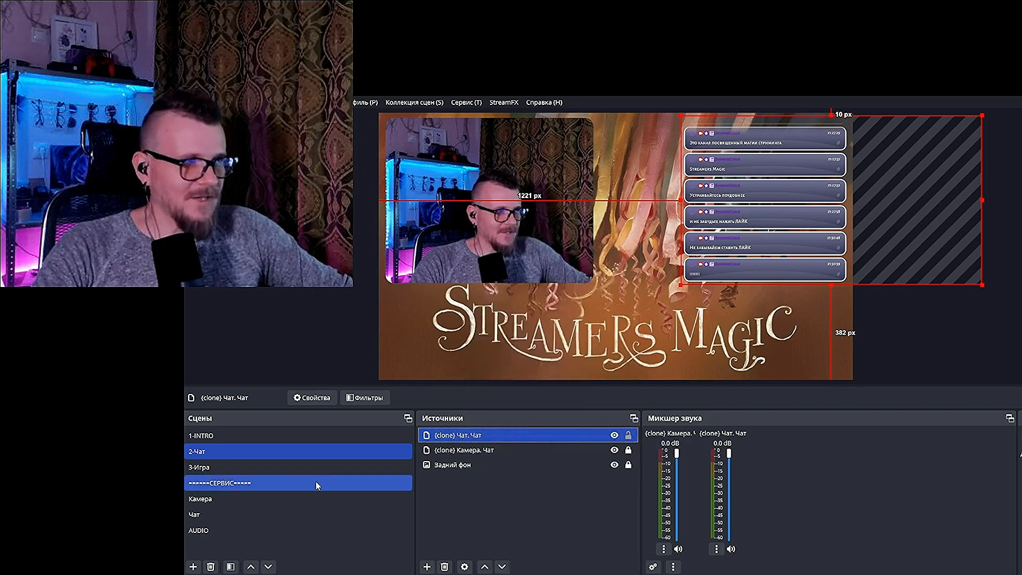
click(303, 471)
right_click(448, 488)
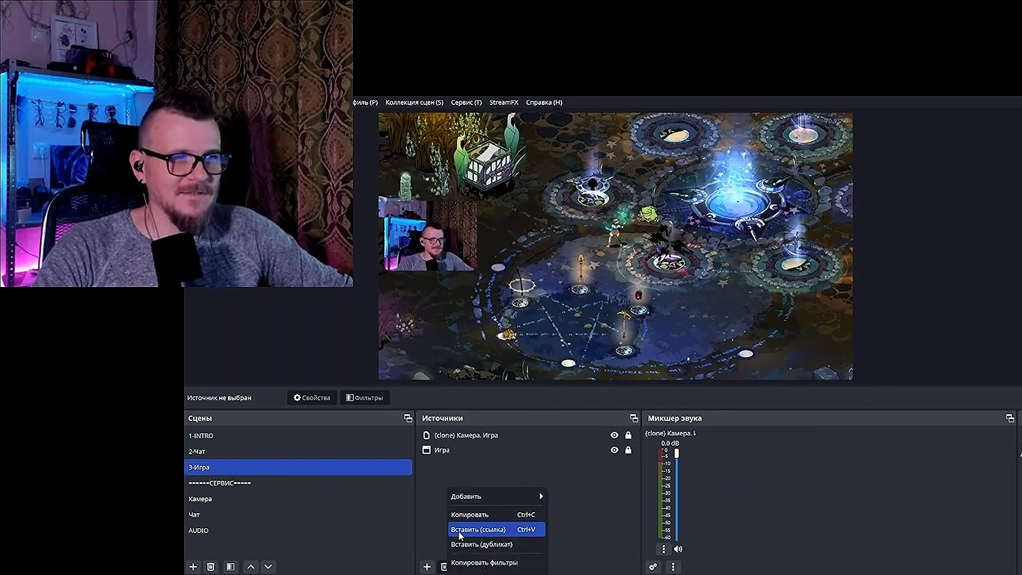
click(489, 530)
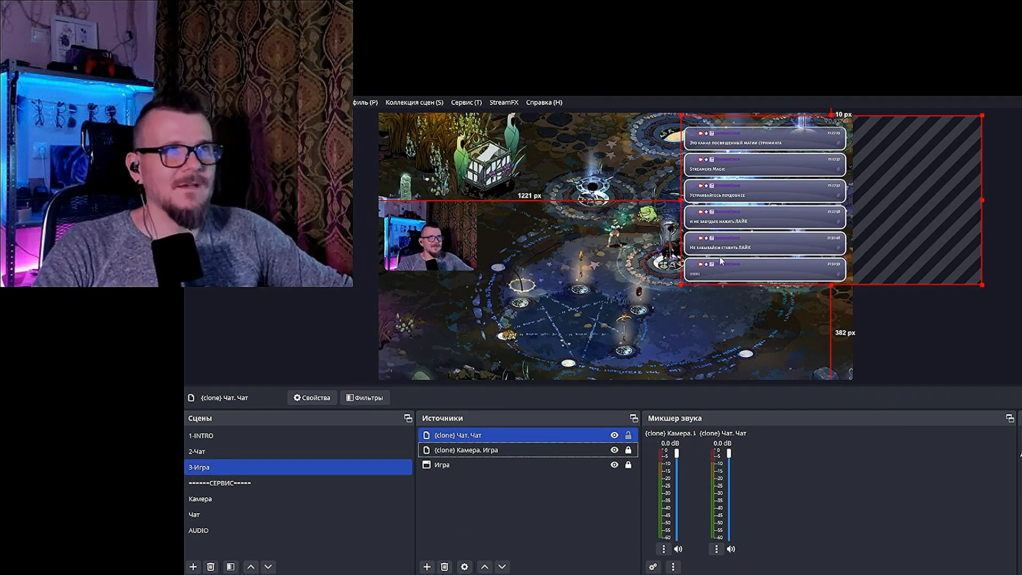
drag(690, 206, 865, 194)
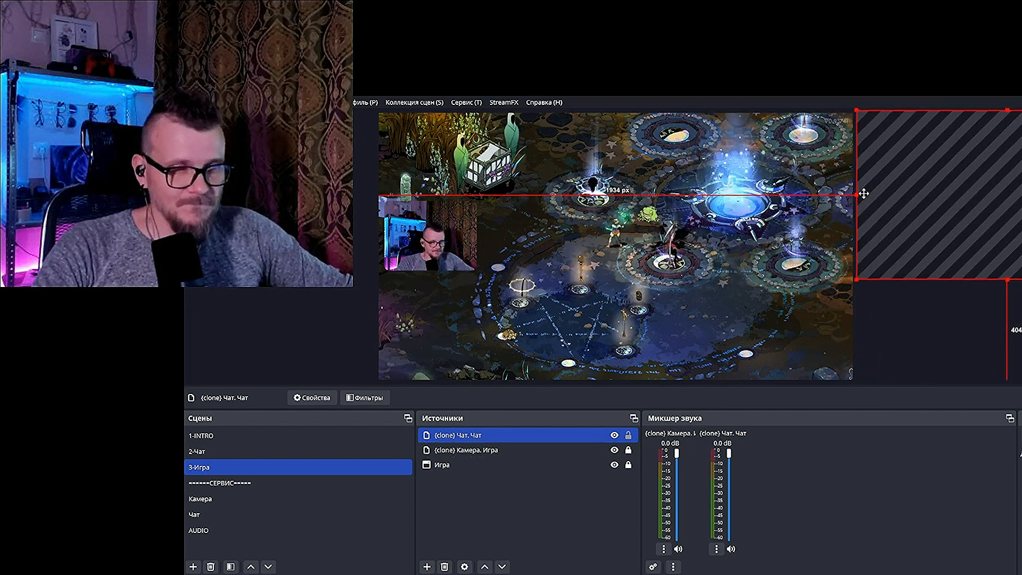
click(504, 510)
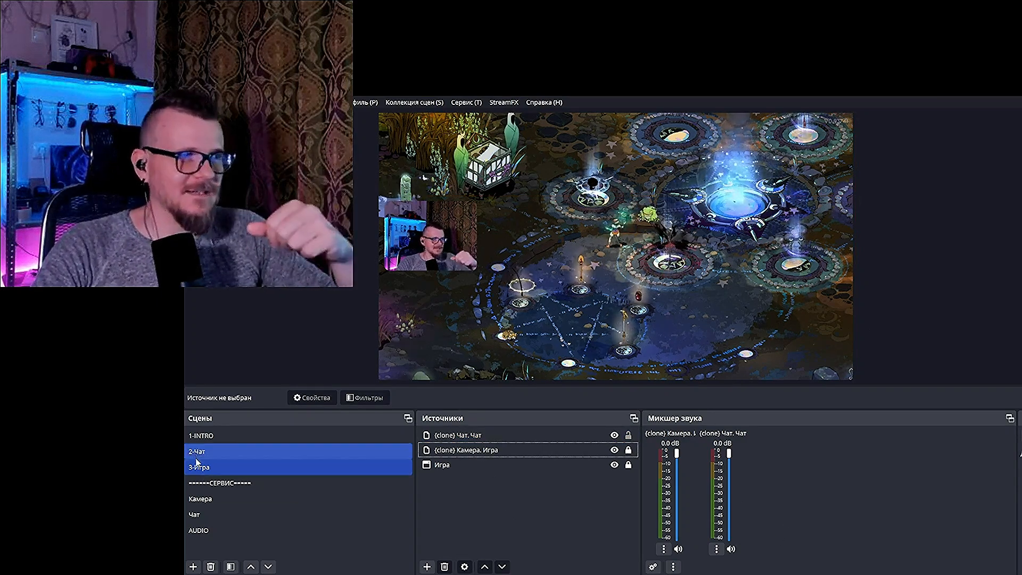
Alternate between 2-Чат and 3-Игра to check how the chat slides between its on-canvas and off-canvas positions.
key(Up)
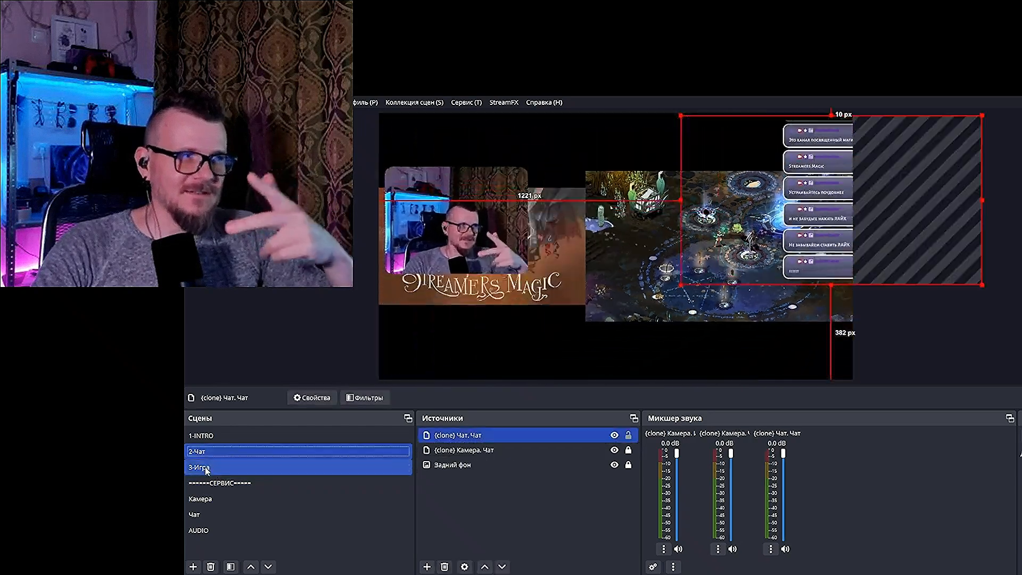
click(206, 469)
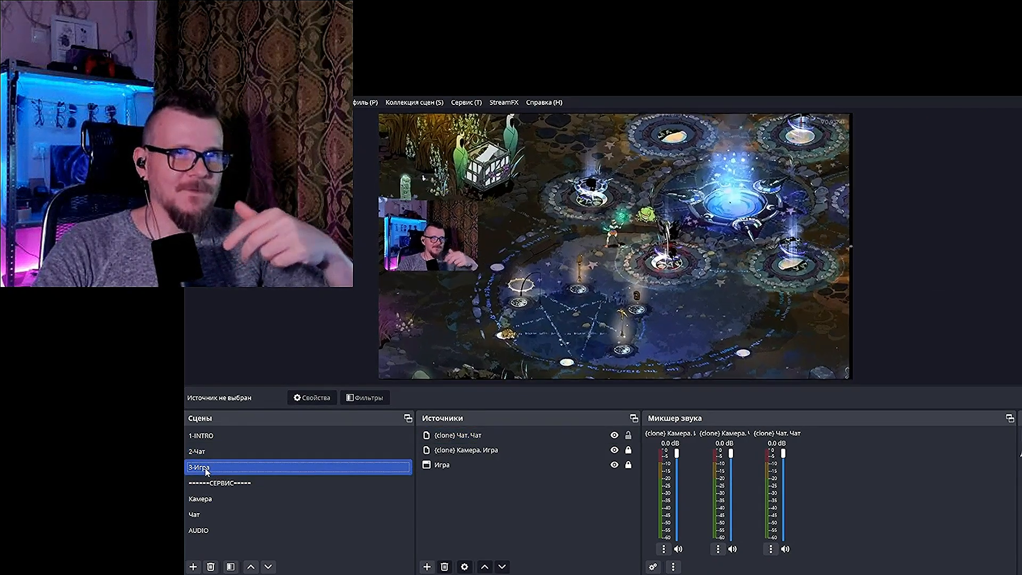
click(206, 456)
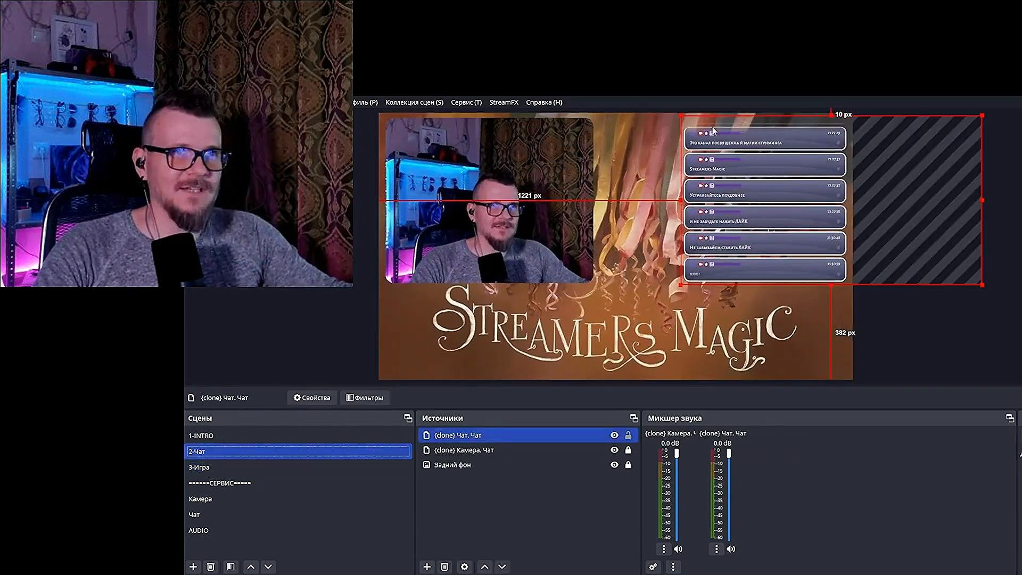
click(221, 466)
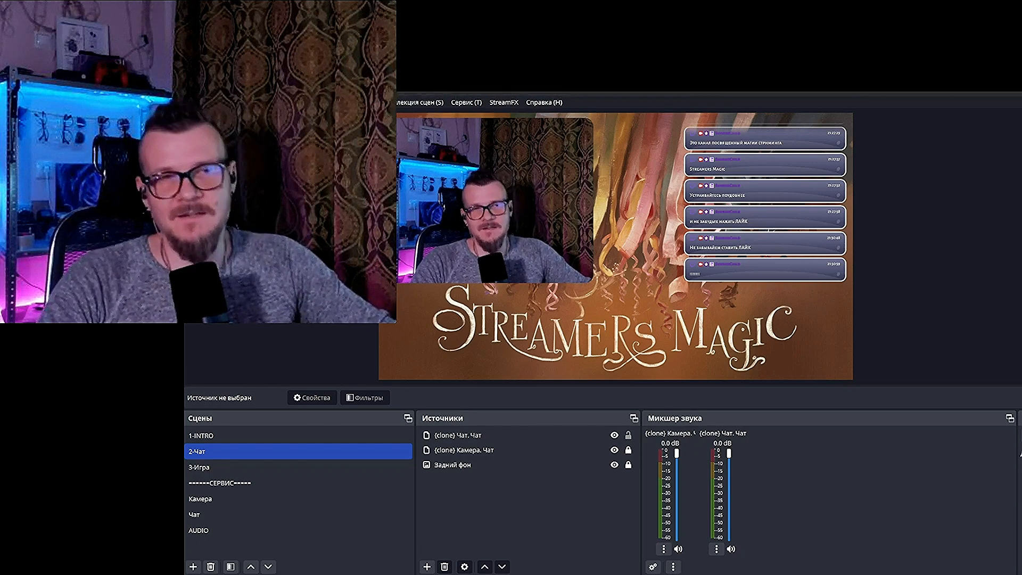
Add a new scene transition of type Выцветание and keep its default name.
click(1021, 453)
click(582, 341)
drag(582, 340, 356, 344)
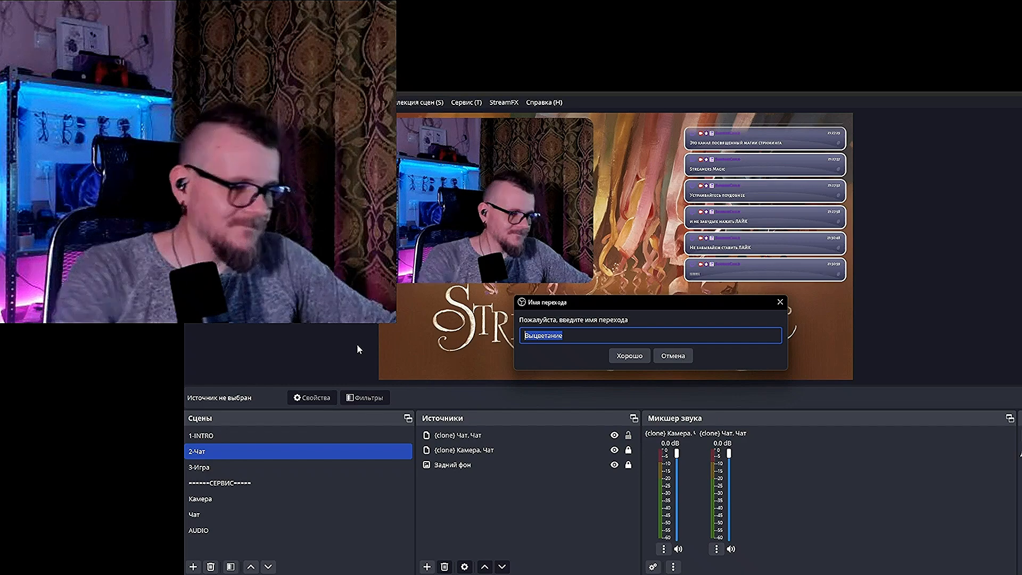
click(641, 362)
Set the Выцветание transition's image to Облако and softness to 0.50, preview it, and accept the properties.
click(546, 344)
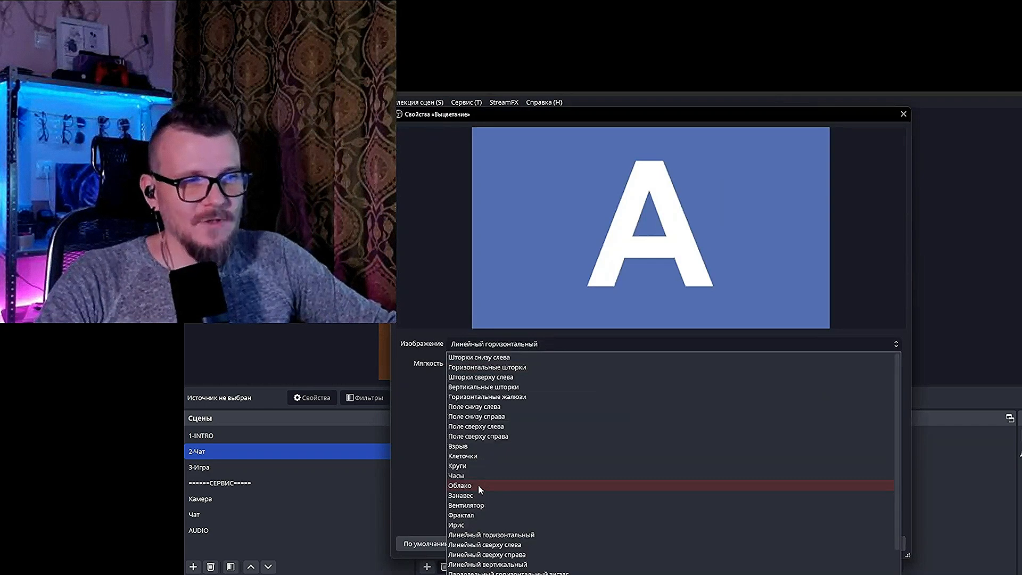
click(478, 485)
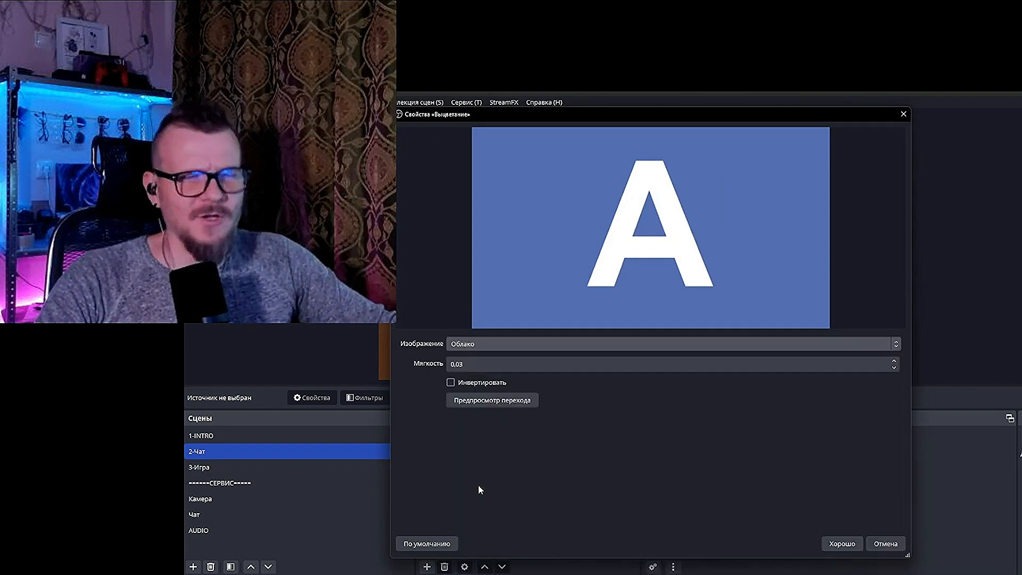
click(463, 364)
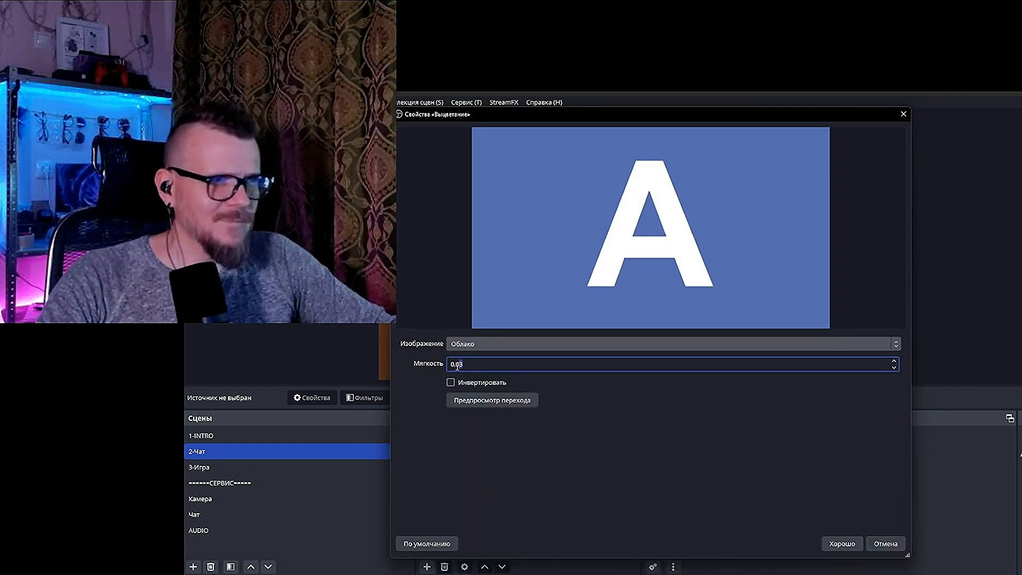
key(BackSpace)
key(BackSpace)
text(50)
click(524, 400)
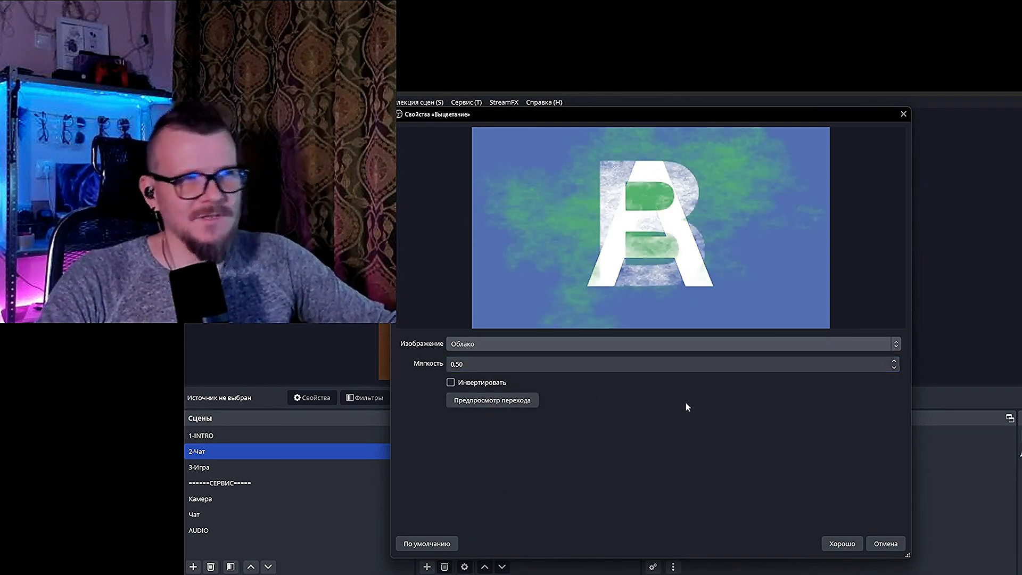
click(841, 543)
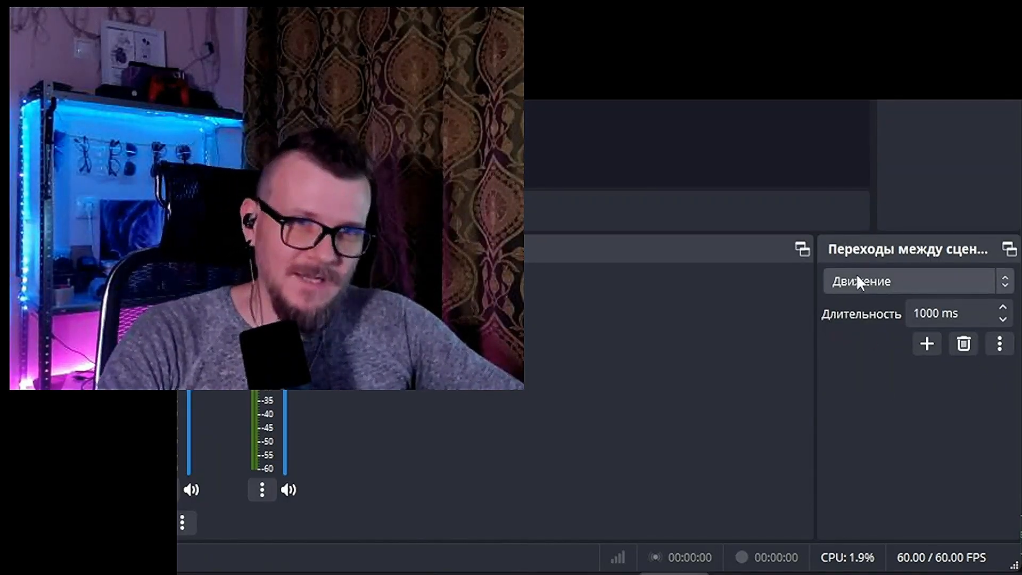
In the Движение transition's properties, disable Увеличение for appearing elements and set their position to Нет and transition to Выцветание.
click(999, 345)
click(1006, 388)
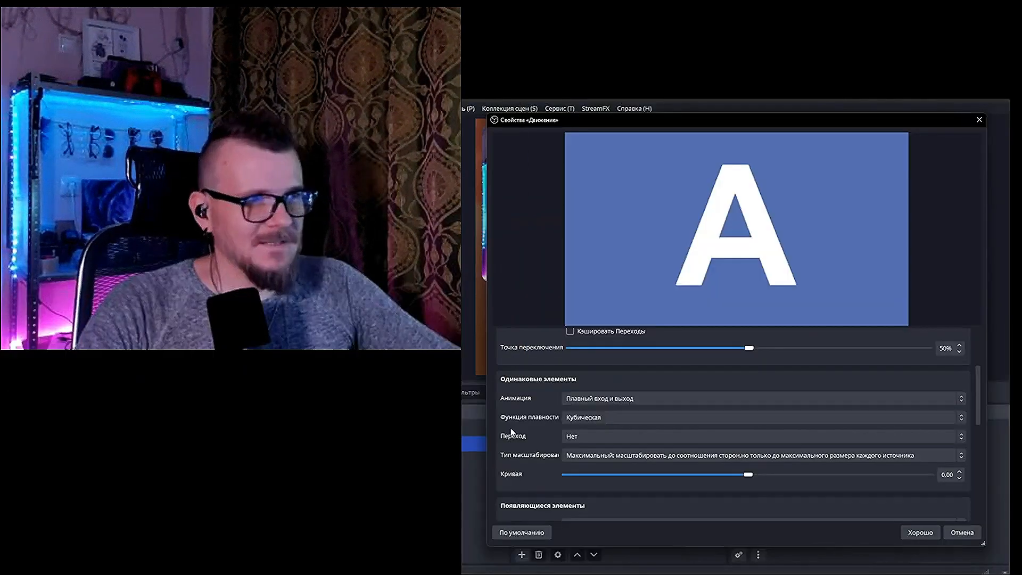
scroll(514, 433, up, 3)
scroll(513, 433, down, 7)
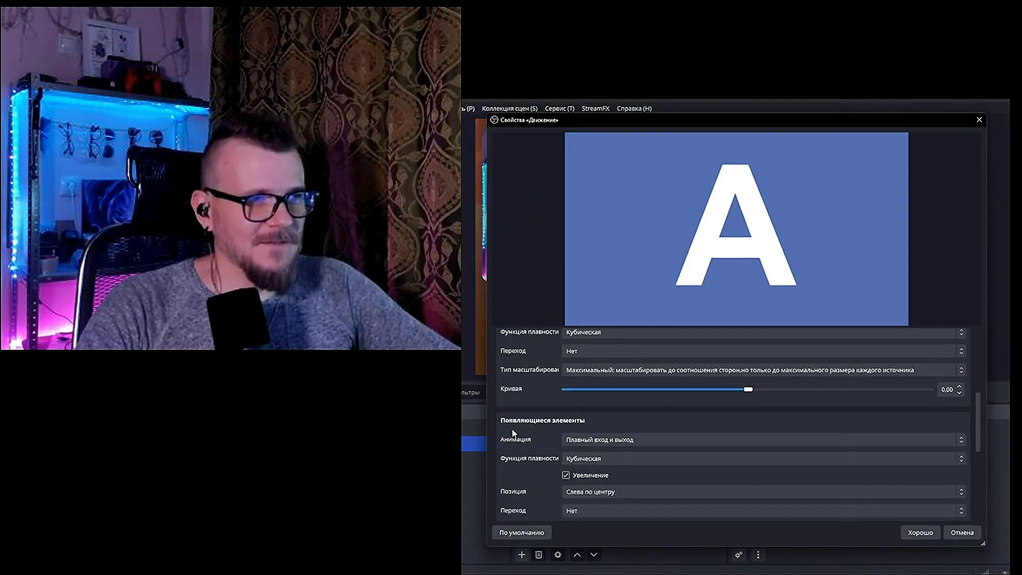
scroll(519, 421, down, 3)
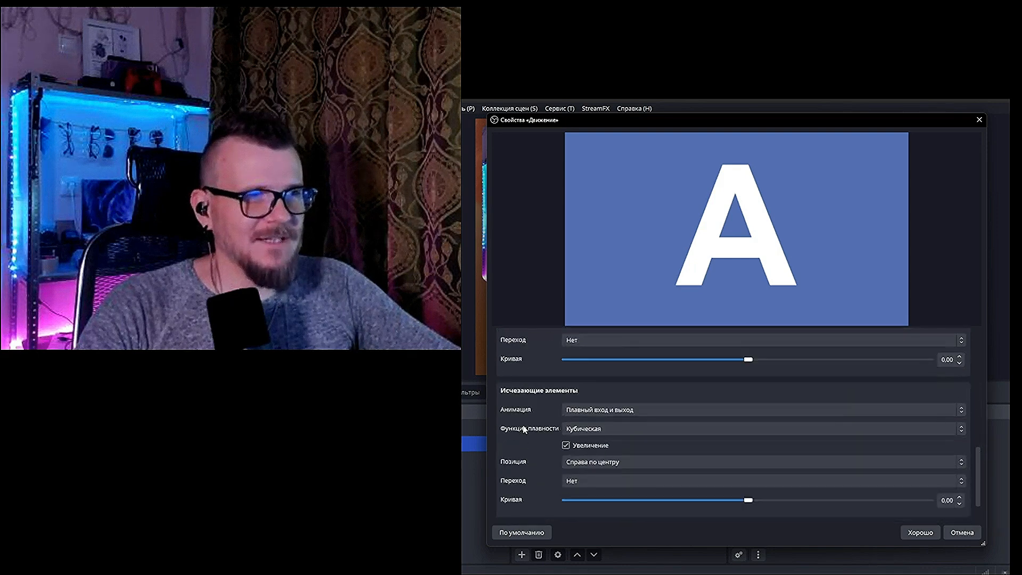
scroll(528, 407, up, 5)
scroll(529, 415, down, 2)
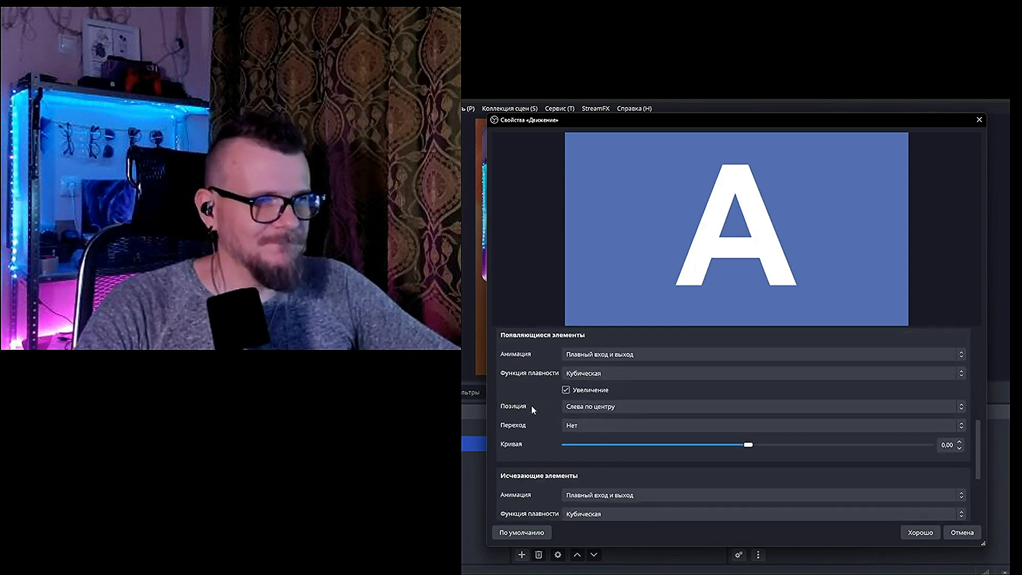
scroll(530, 421, up, 1)
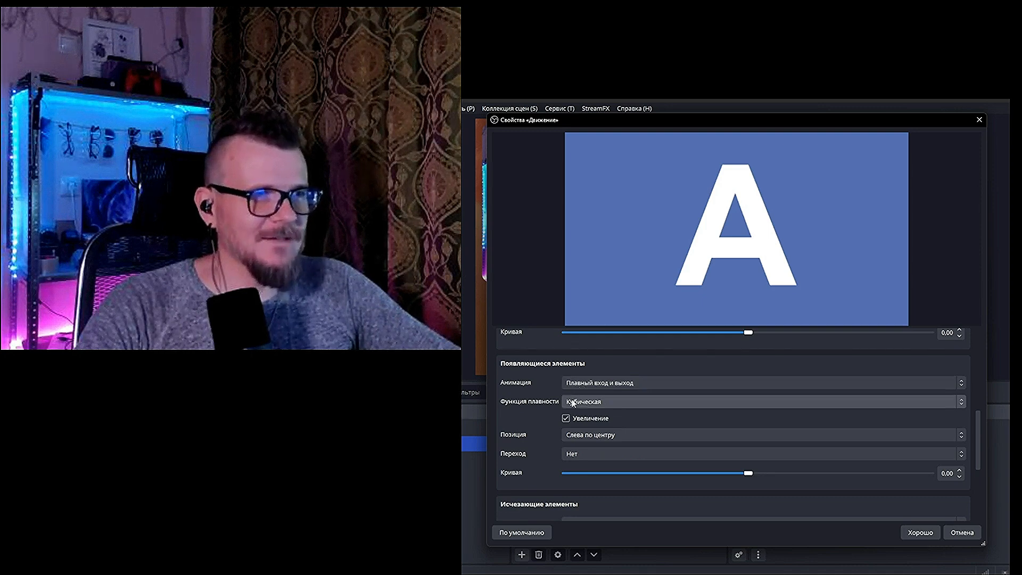
click(566, 419)
click(583, 435)
click(575, 448)
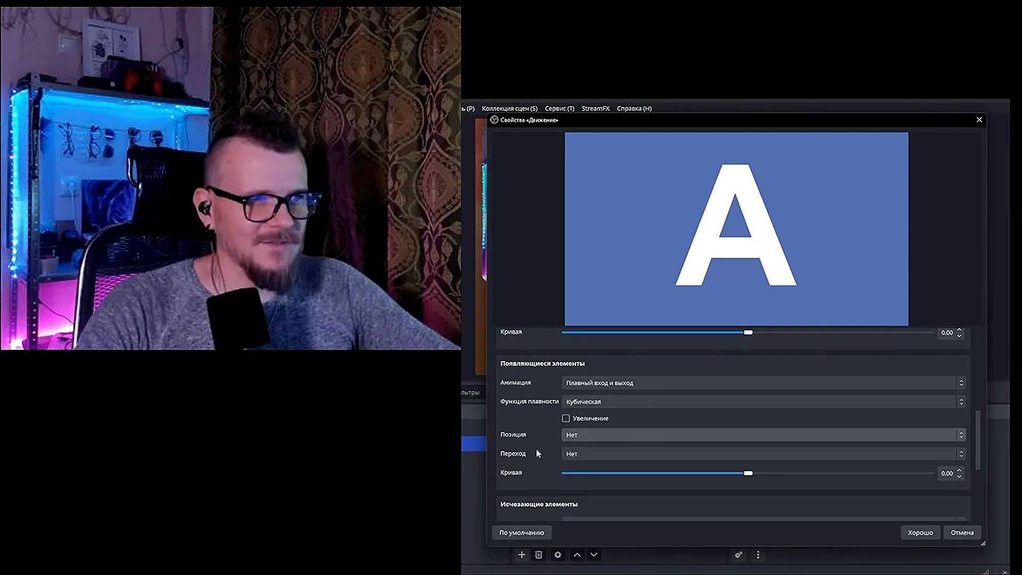
click(584, 454)
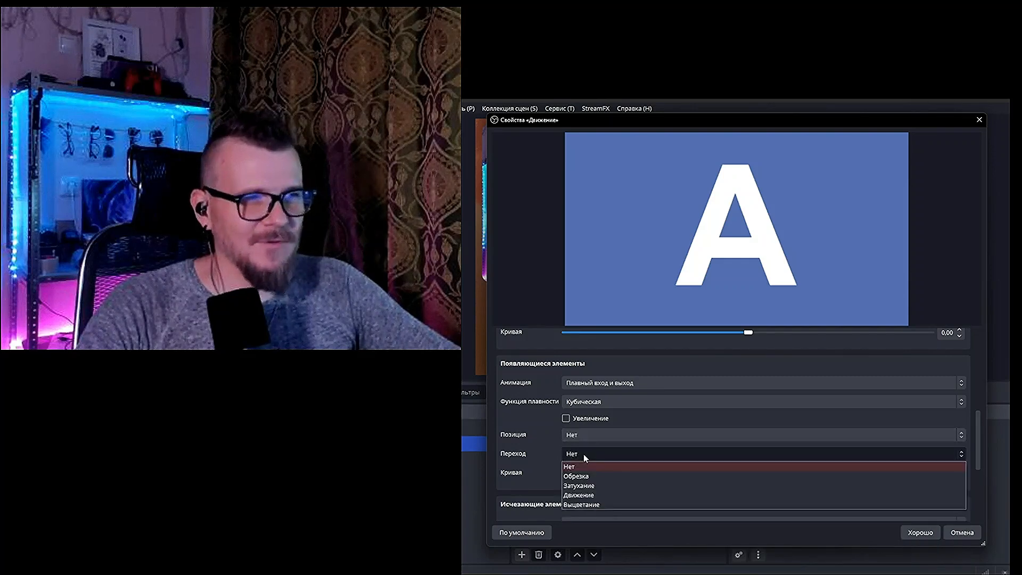
click(585, 504)
Disable Увеличение for disappearing elements, set their position to Нет and transition to Выцветание, and accept the properties.
scroll(553, 446, down, 3)
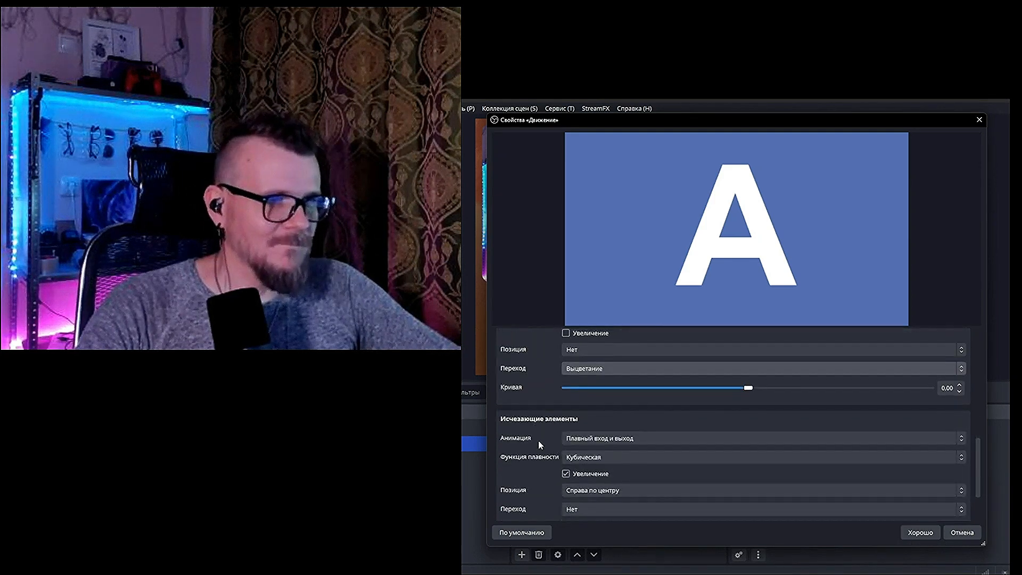
scroll(541, 444, down, 1)
click(566, 446)
click(585, 462)
click(571, 317)
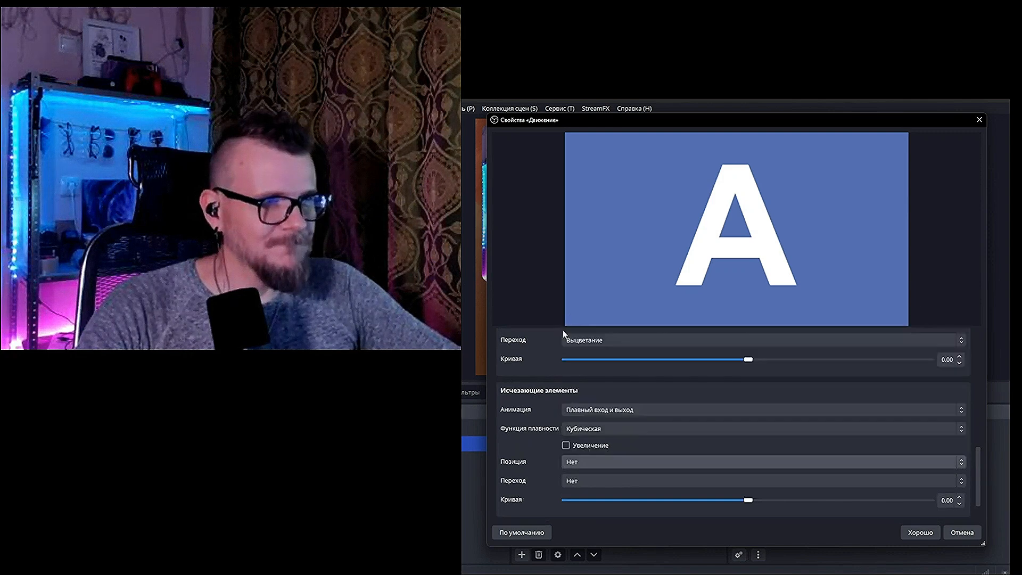
click(579, 481)
click(569, 532)
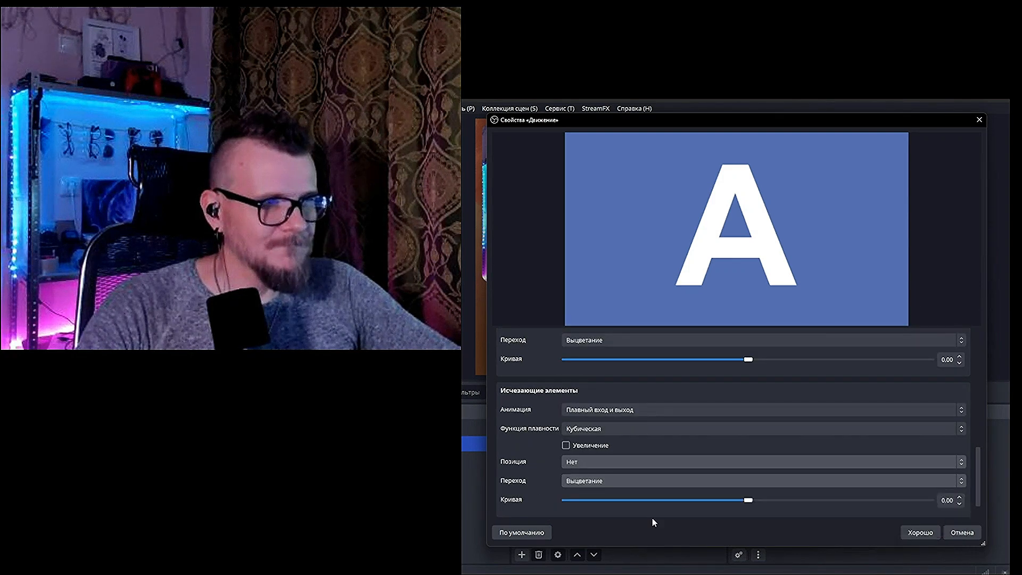
scroll(537, 472, down, 2)
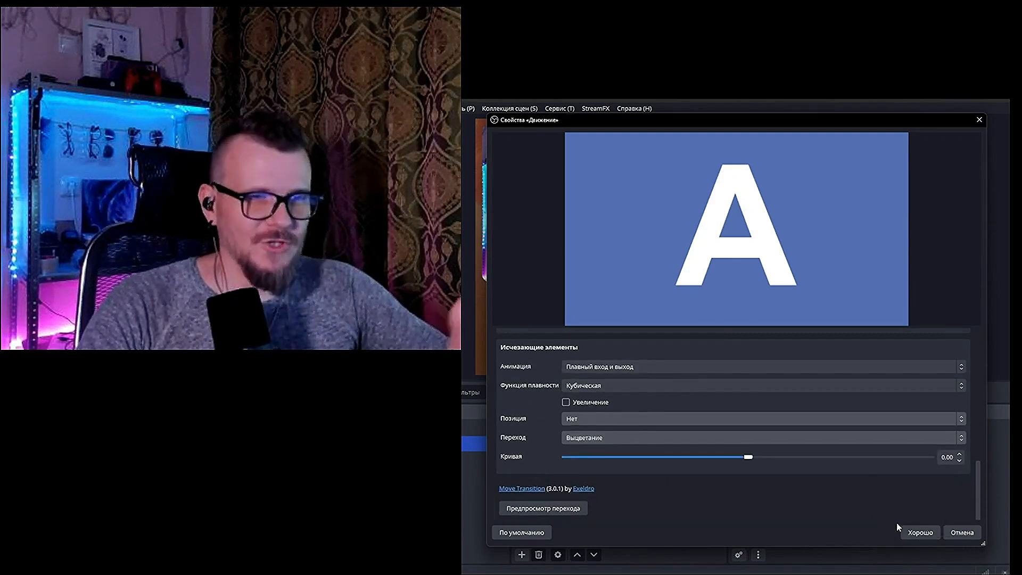
click(911, 533)
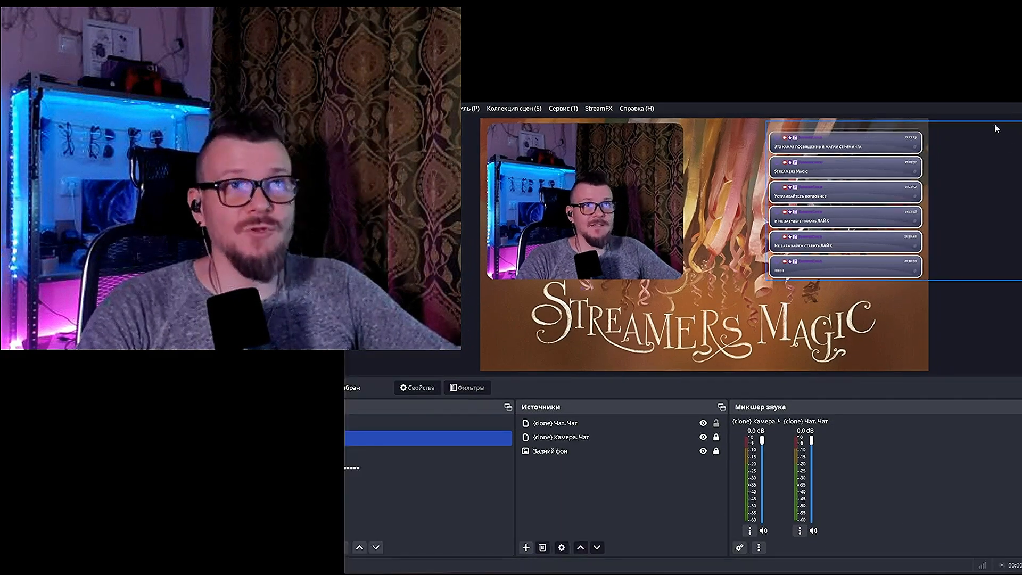
Switch repeatedly between 2-Чат and 3-Игра to check how the camera, chat and background animate with the revised transition.
click(374, 455)
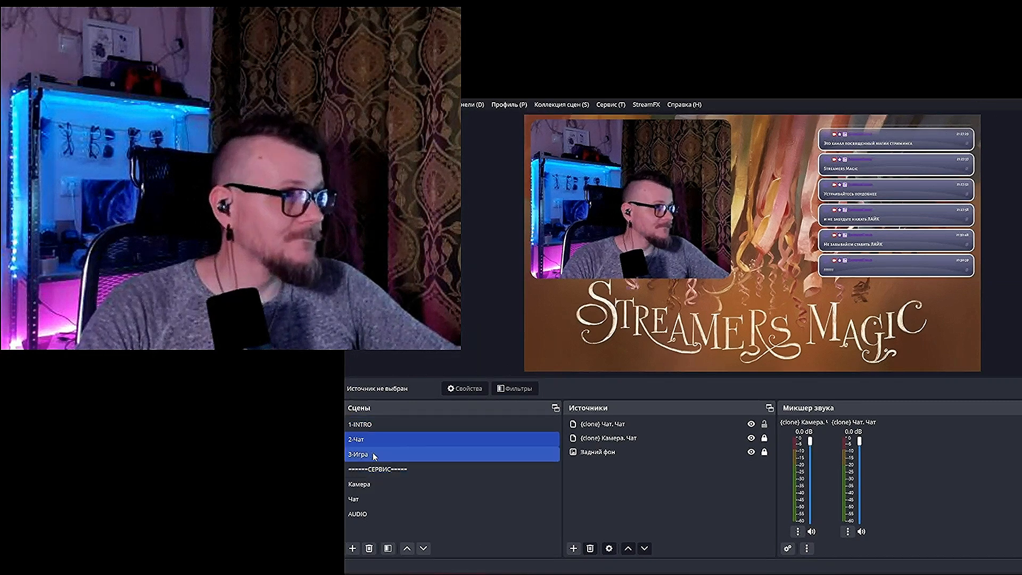
click(372, 439)
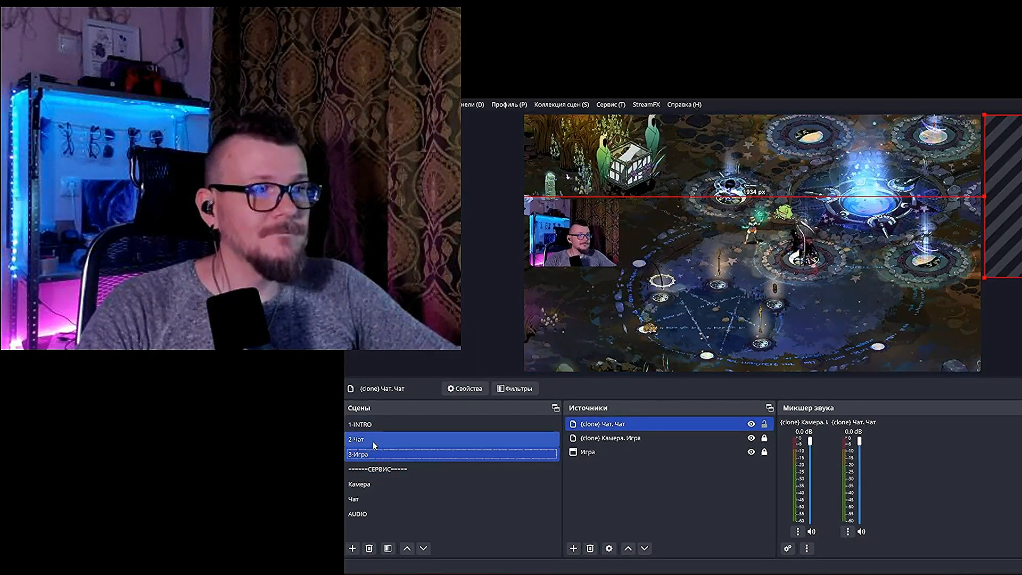
click(369, 449)
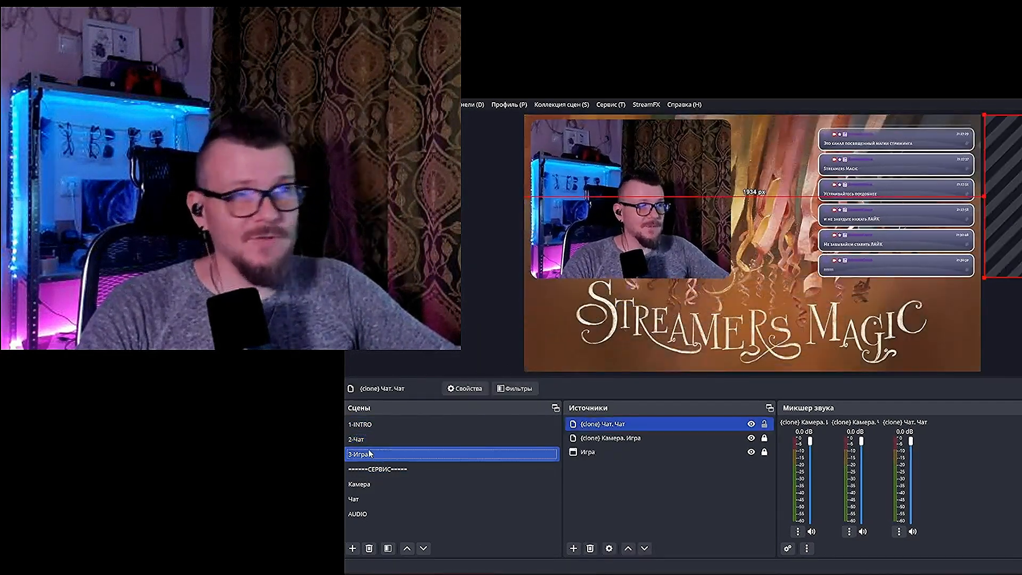
click(370, 442)
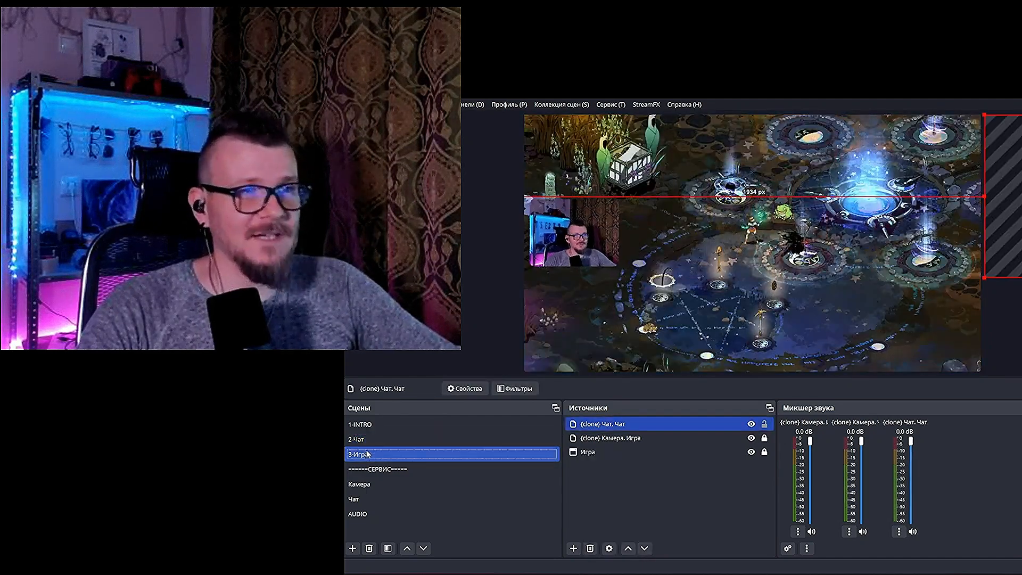
click(368, 442)
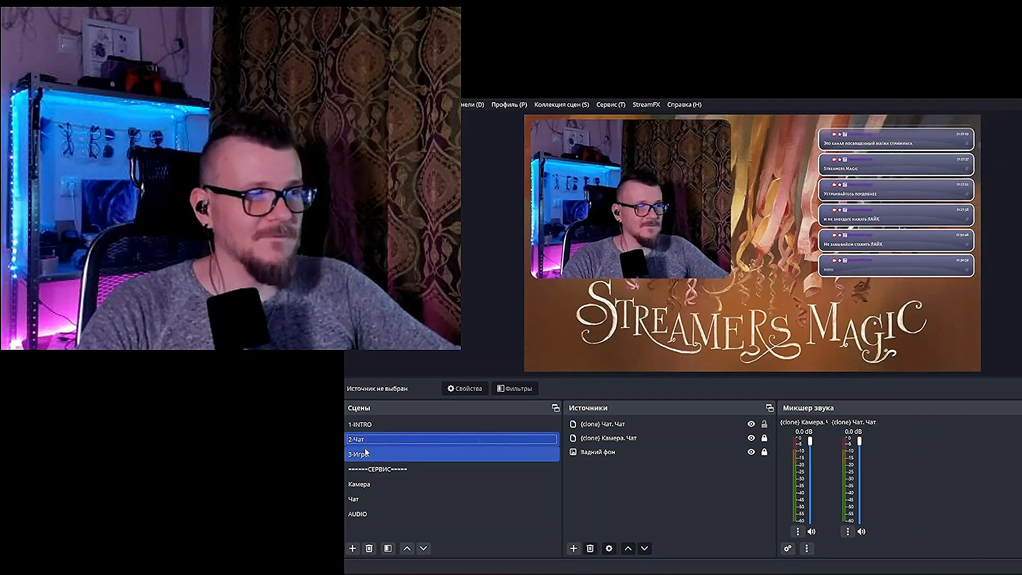
click(366, 452)
click(365, 441)
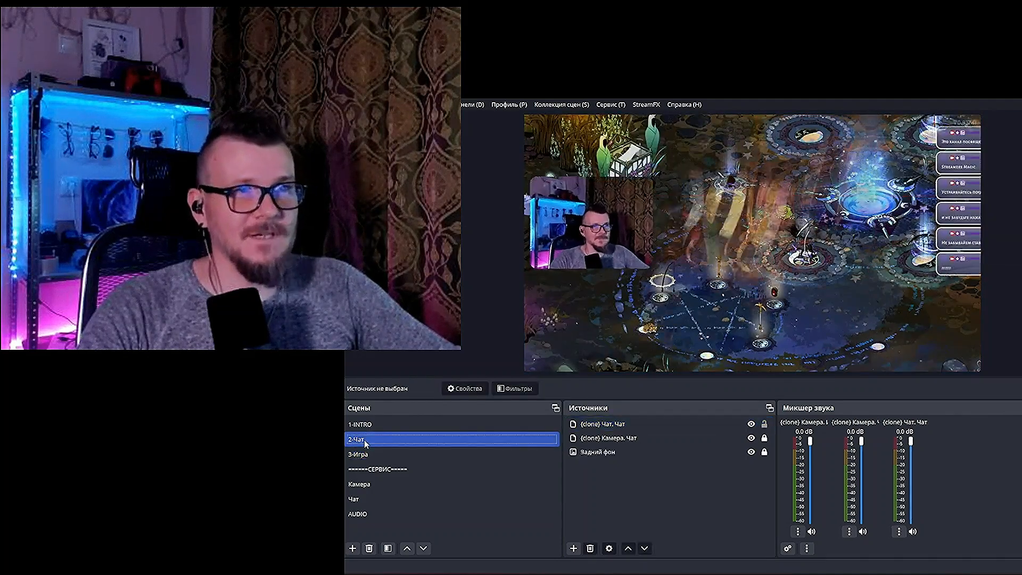
click(366, 453)
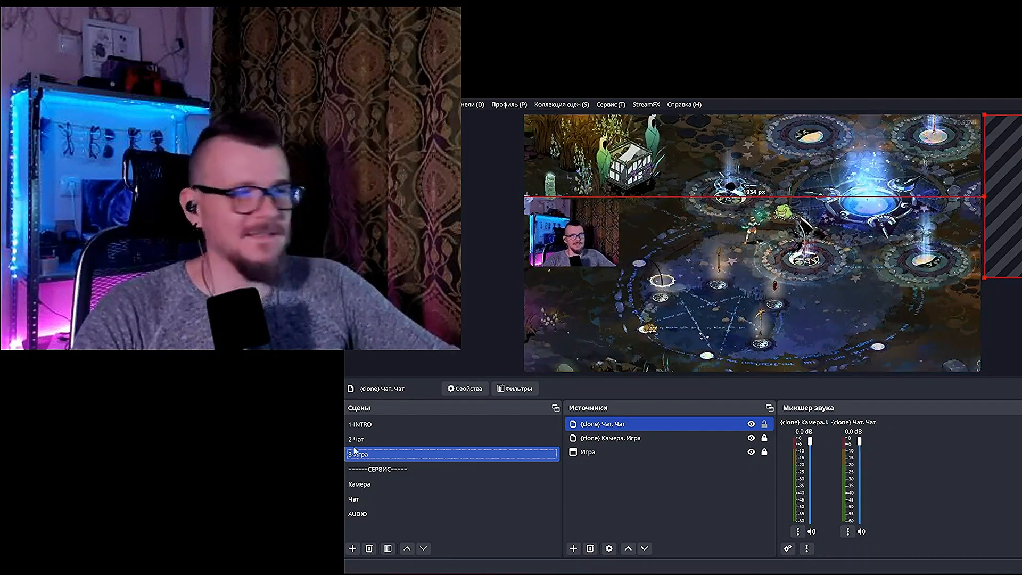
click(695, 514)
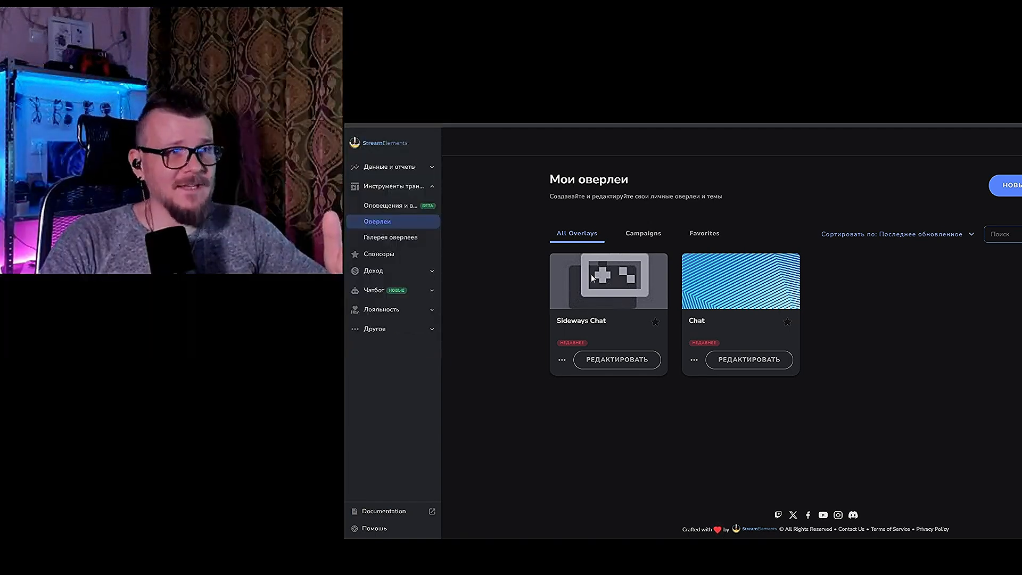
Open the Sideways Chat overlay for editing in StreamElements and review its font, color and ignored-user settings.
click(617, 360)
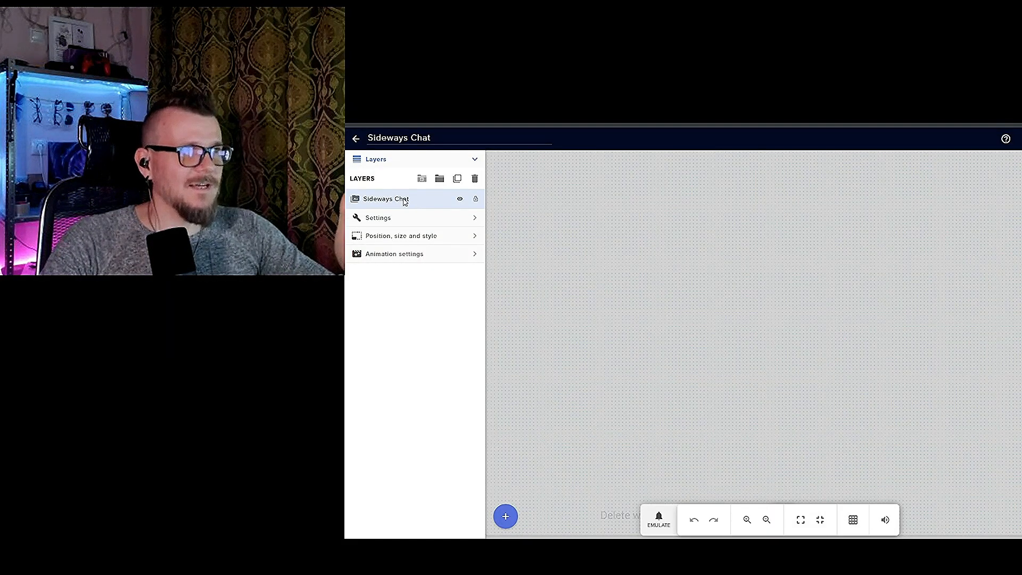
click(404, 218)
scroll(417, 353, down, 5)
scroll(417, 356, down, 3)
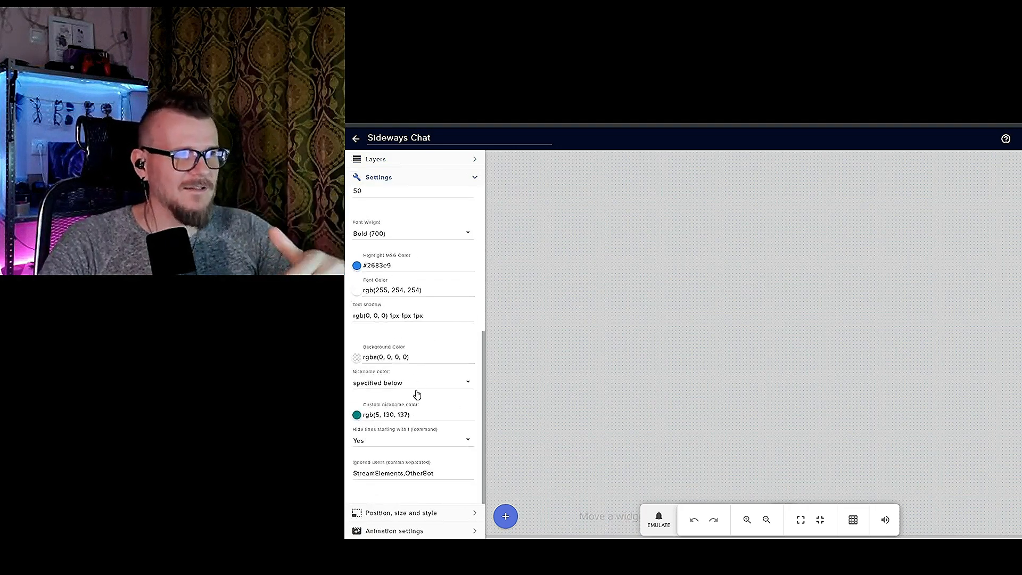
click(890, 299)
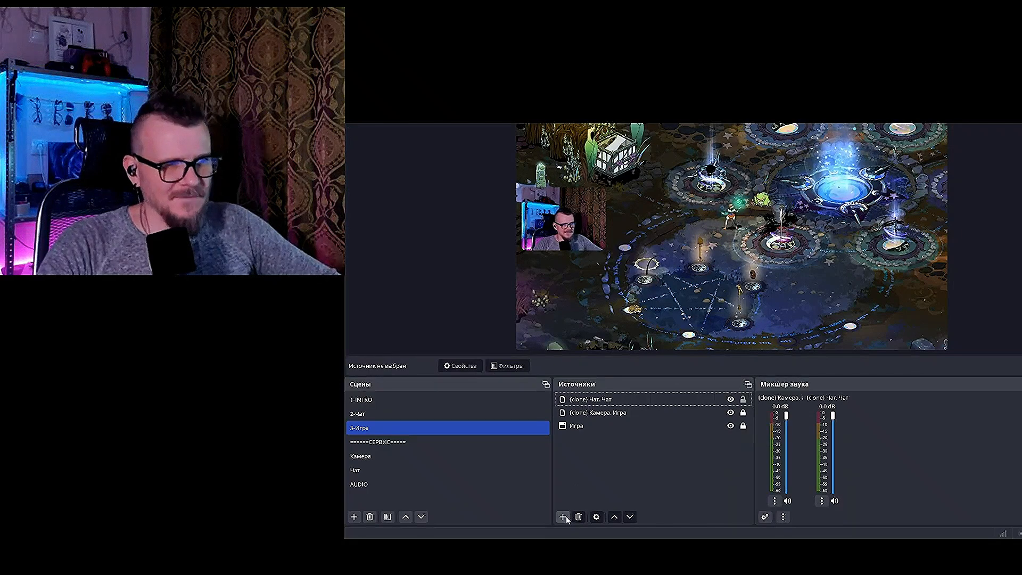
Add a new Браузер source named "Чат - игра (горизонтальный)" to the 3-Игра scene.
click(564, 516)
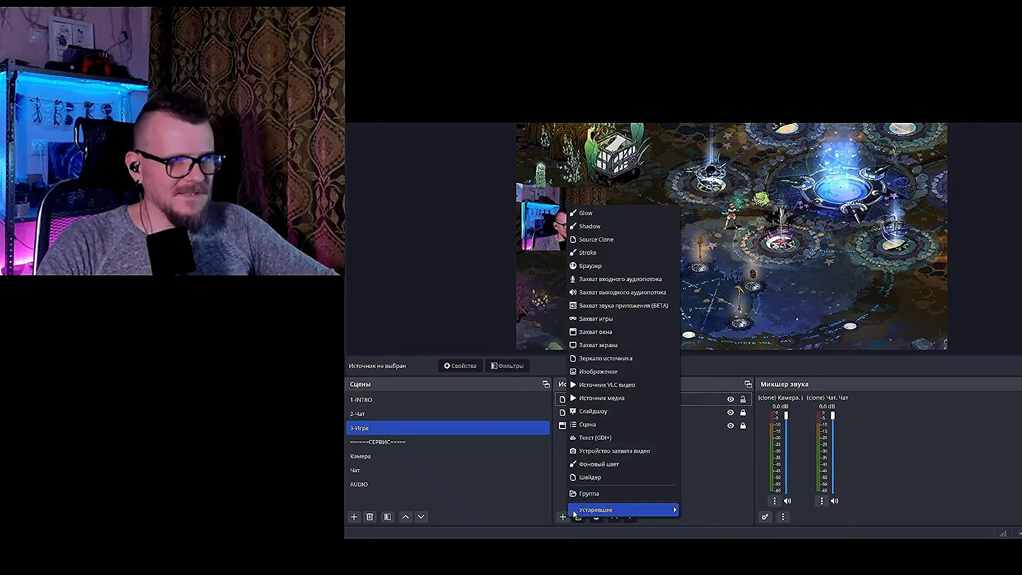
click(607, 266)
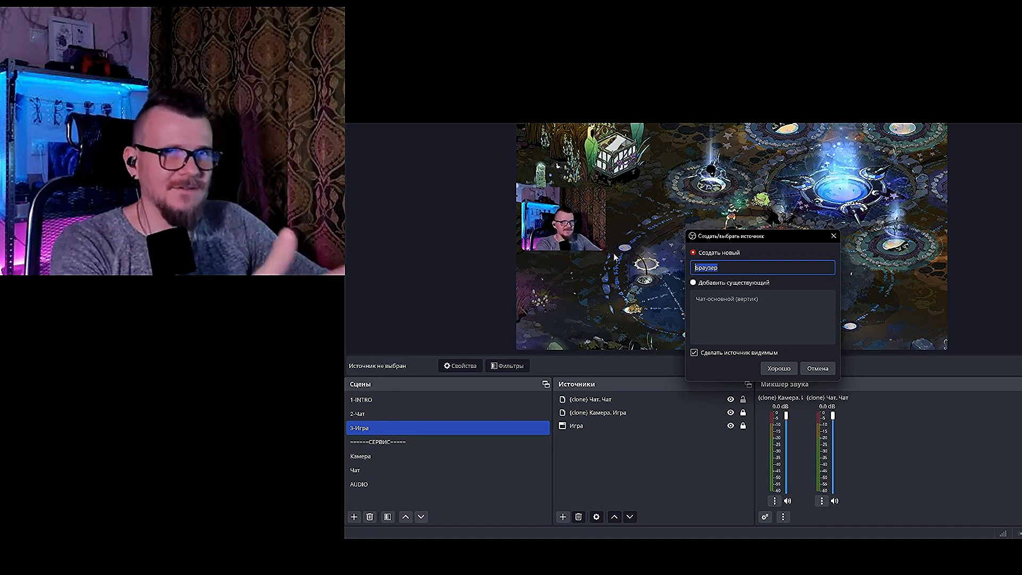
text(Чат)
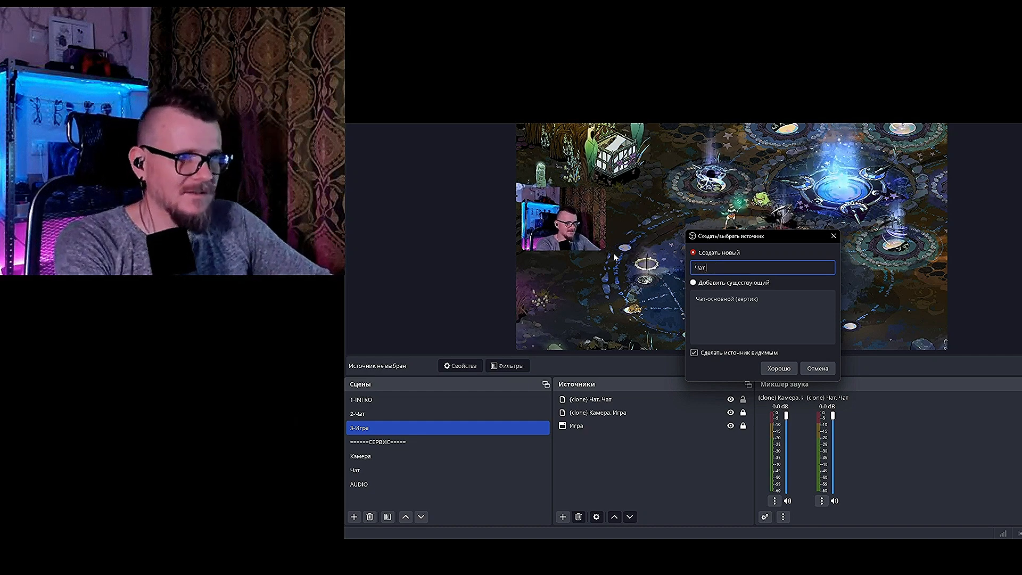
text( - игра (горизонтальный))
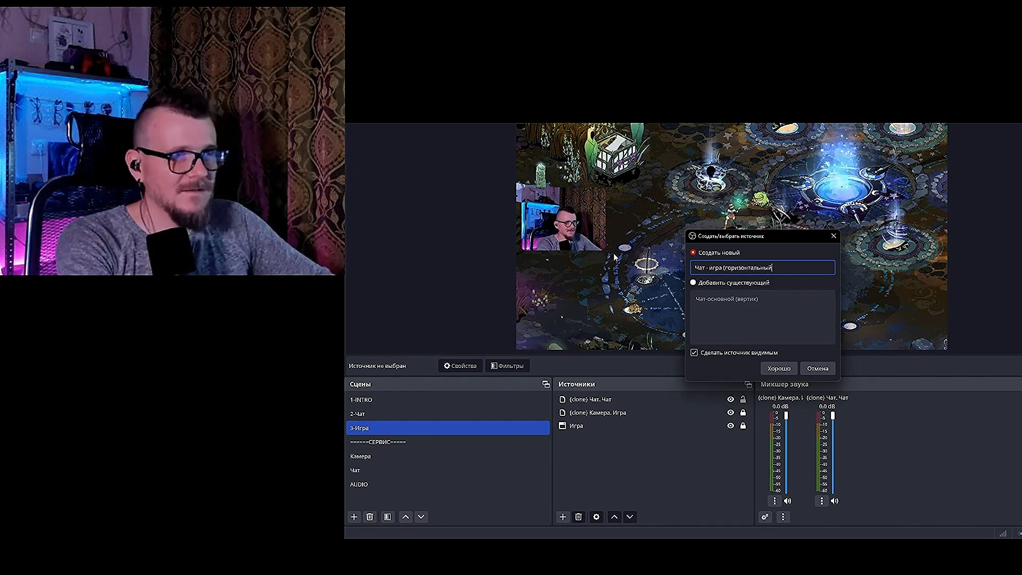
key(Return)
Paste the overlay URL with its access token, set the browser source to 1920 by 1080, and enable Управление аудио через OBS.
drag(719, 329, 522, 346)
key(ctrl+v)
key(Tab)
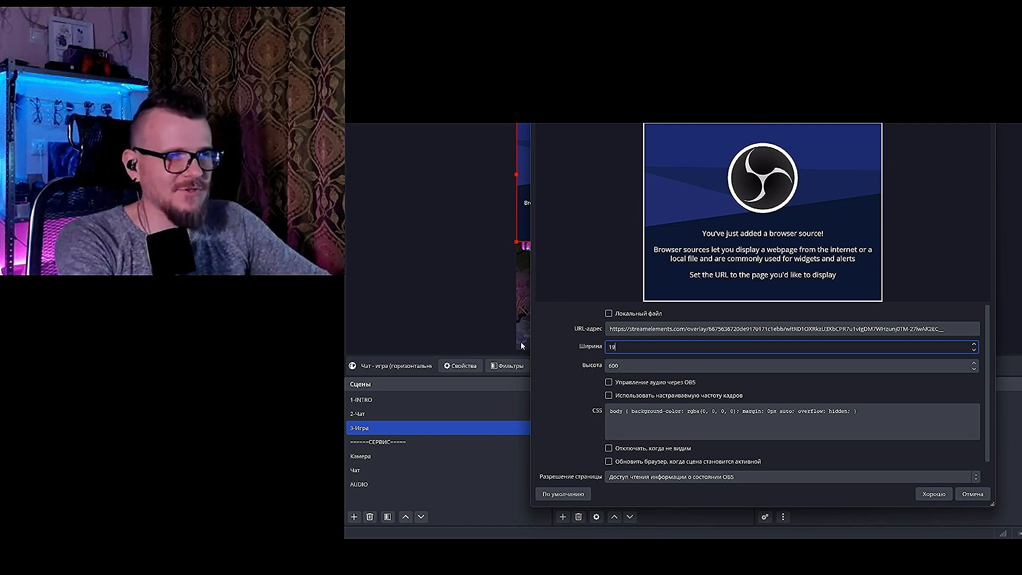
key(Tab)
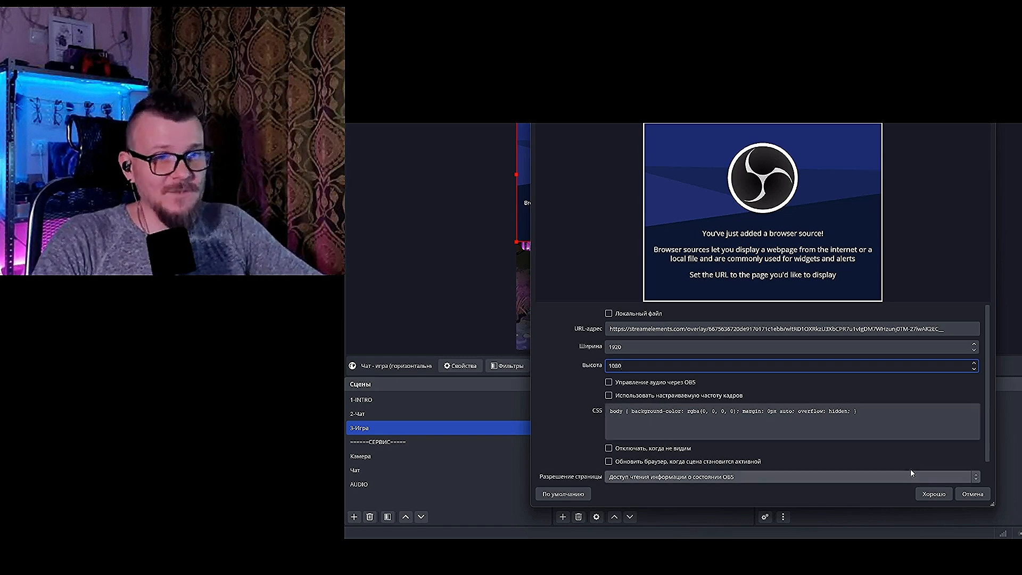
click(626, 383)
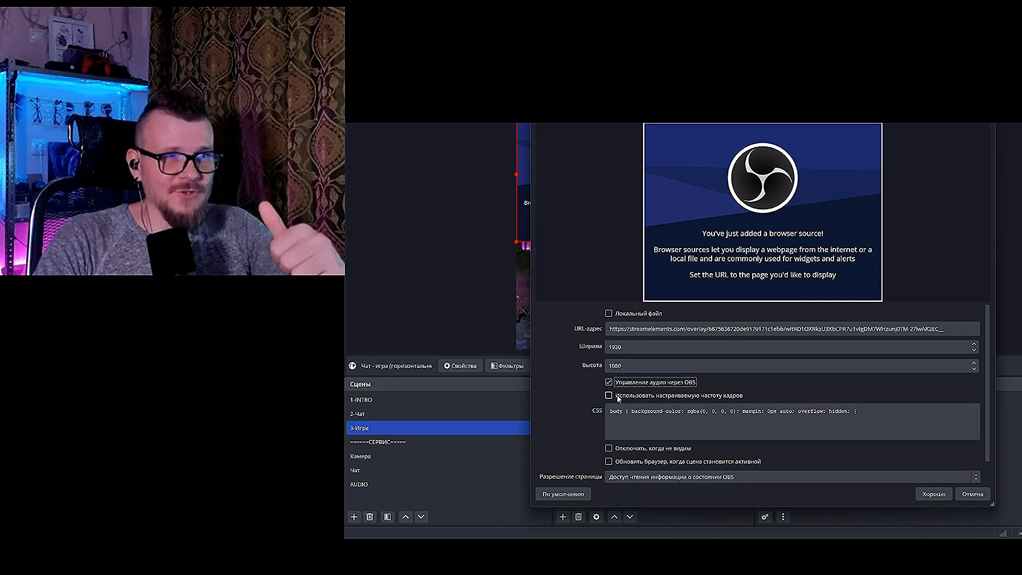
click(933, 495)
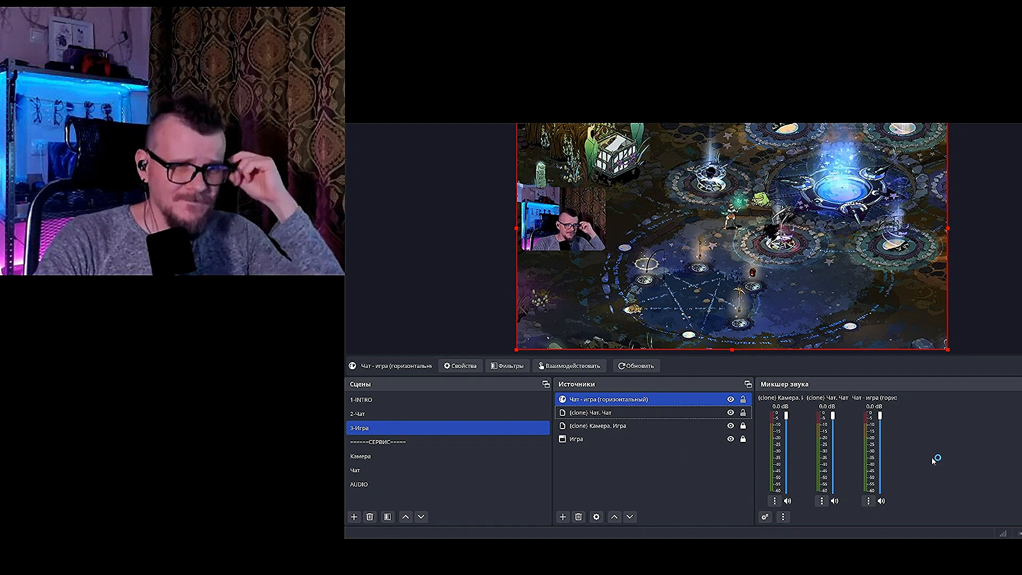
Mute the camera and chat clones in 3-Игра and hide their channels and the horizontal chat's channel from the audio mixer.
click(799, 502)
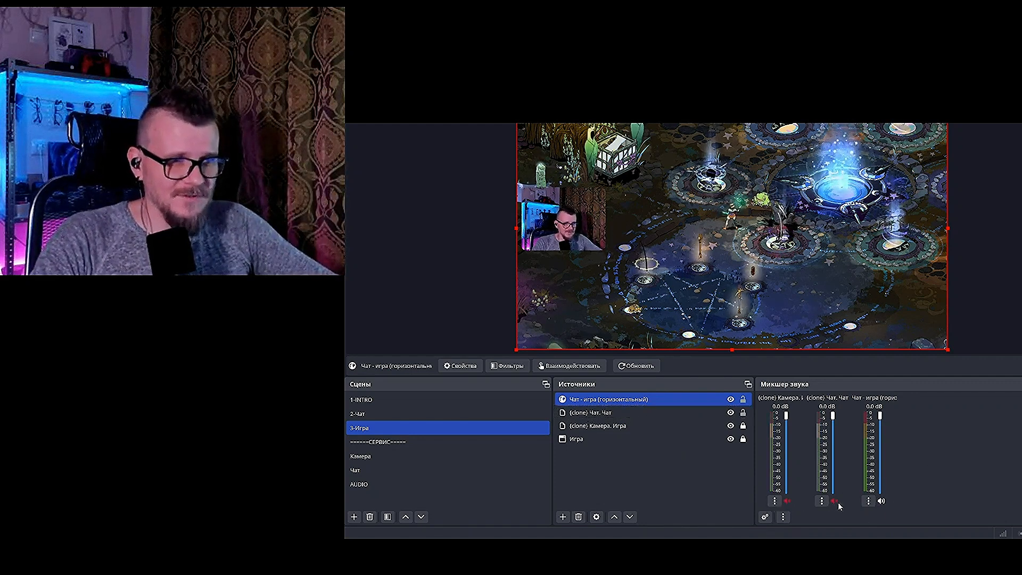
click(868, 503)
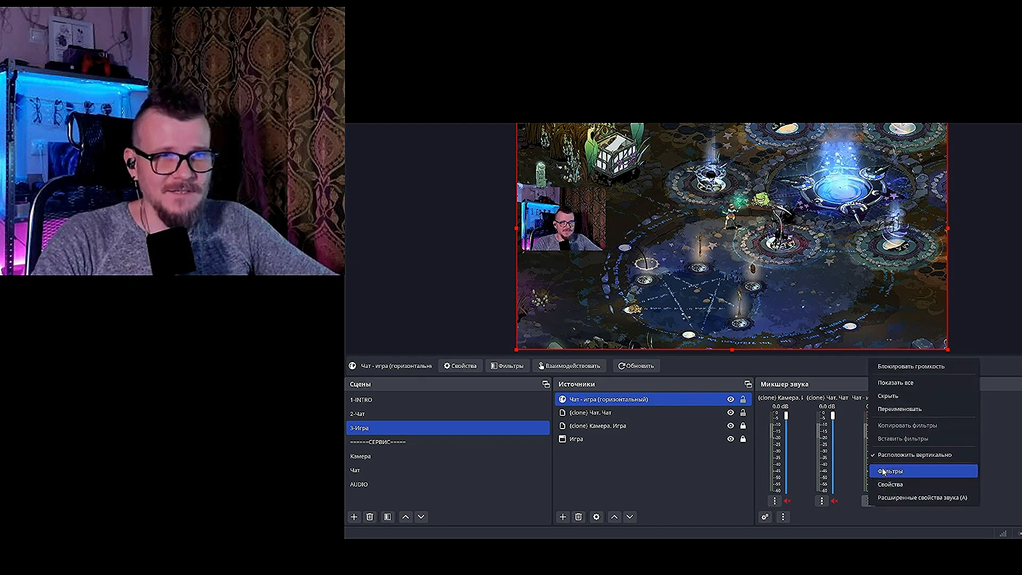
click(885, 383)
click(871, 504)
click(894, 392)
click(824, 501)
click(849, 392)
click(776, 501)
click(822, 392)
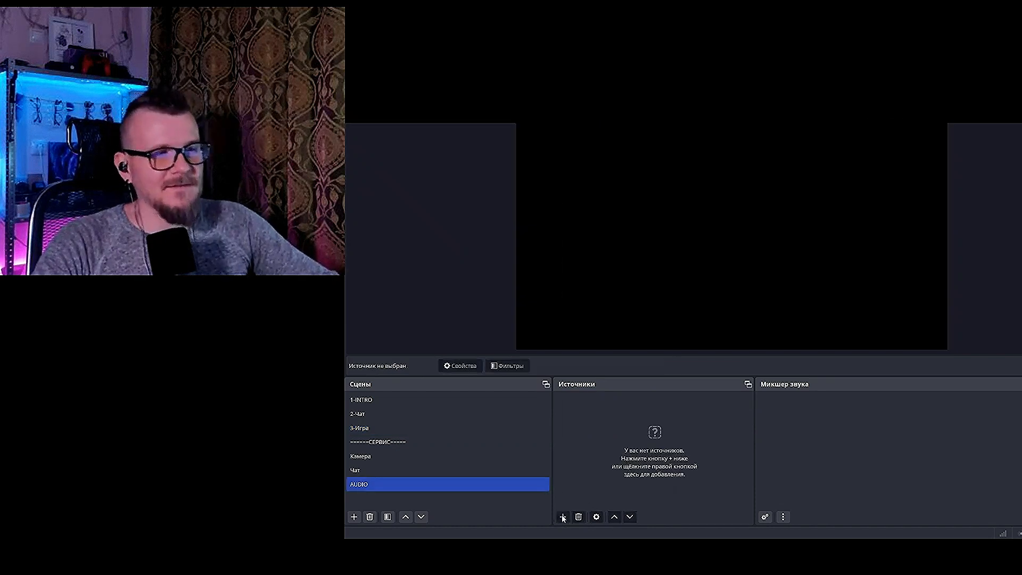
Add an audio input capture source named "Микрофон" to the AUDIO scene, using the SteelSeries Sonar - Microphone device.
click(563, 517)
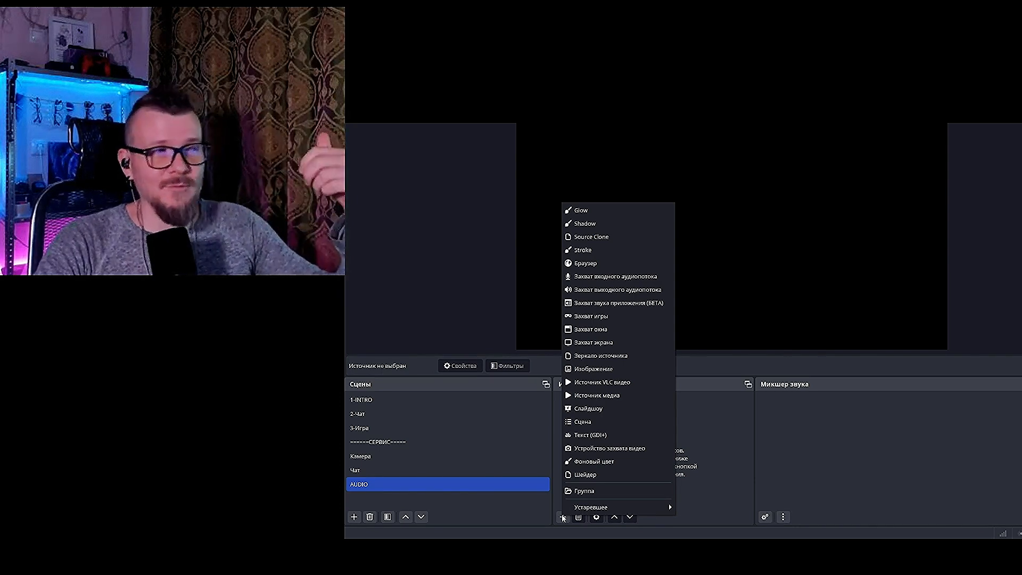
click(612, 276)
text(Микрофон)
key(Return)
click(620, 137)
click(618, 158)
click(934, 494)
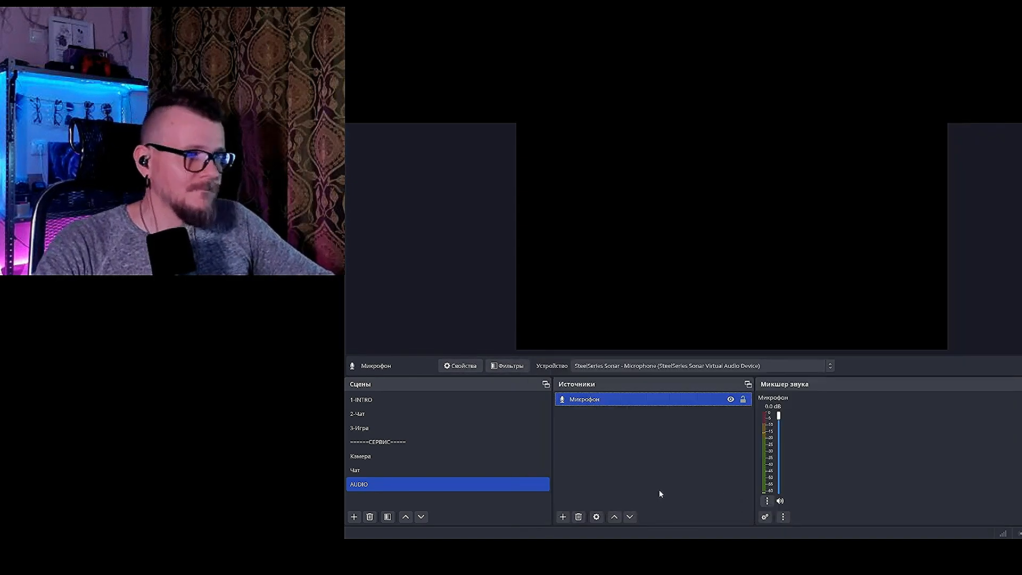
click(692, 482)
Add the existing AUDIO scene as a source in the 2-Чат scene.
click(375, 400)
key(Down)
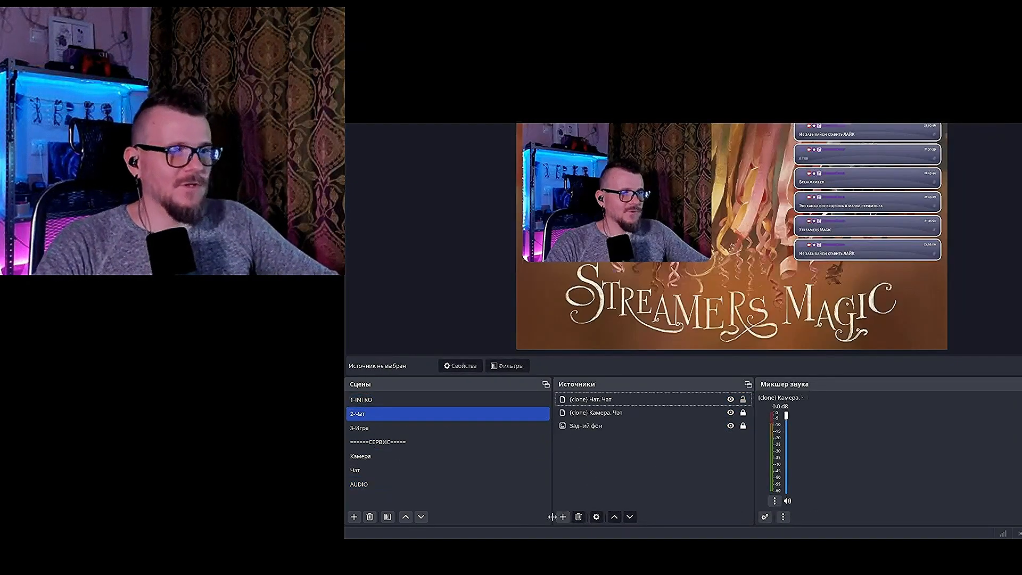
click(563, 517)
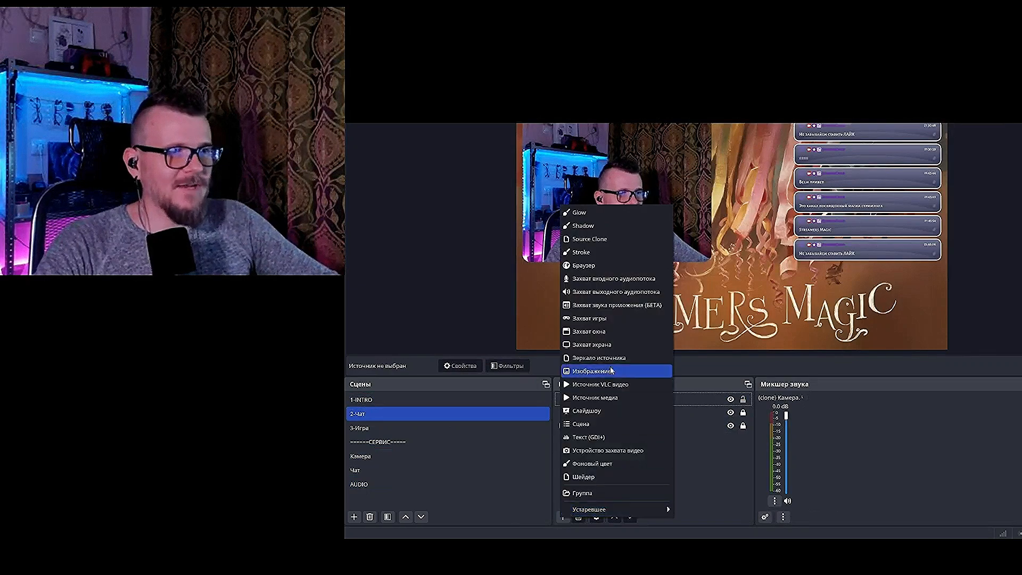
click(590, 424)
click(724, 326)
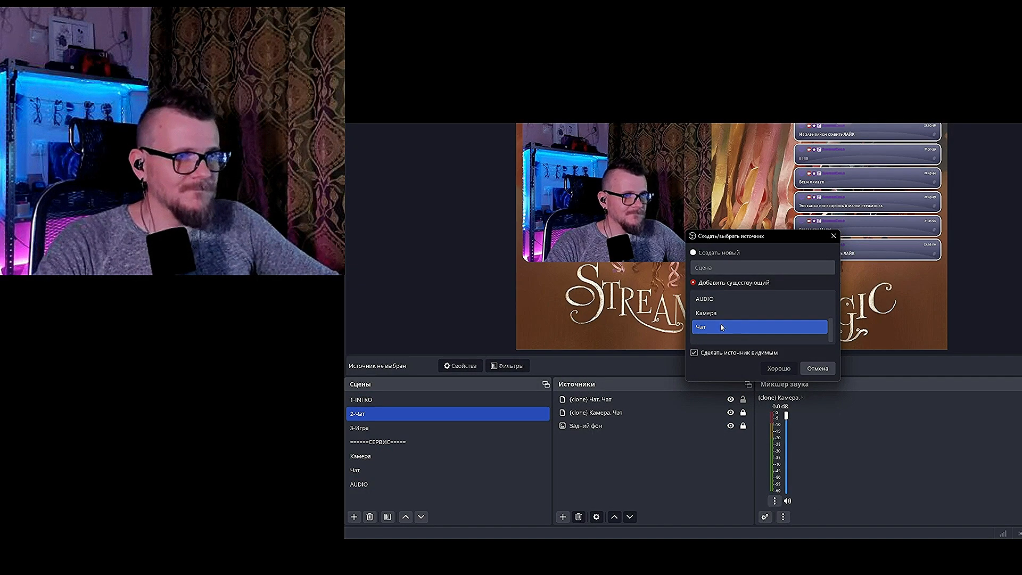
click(721, 300)
click(778, 368)
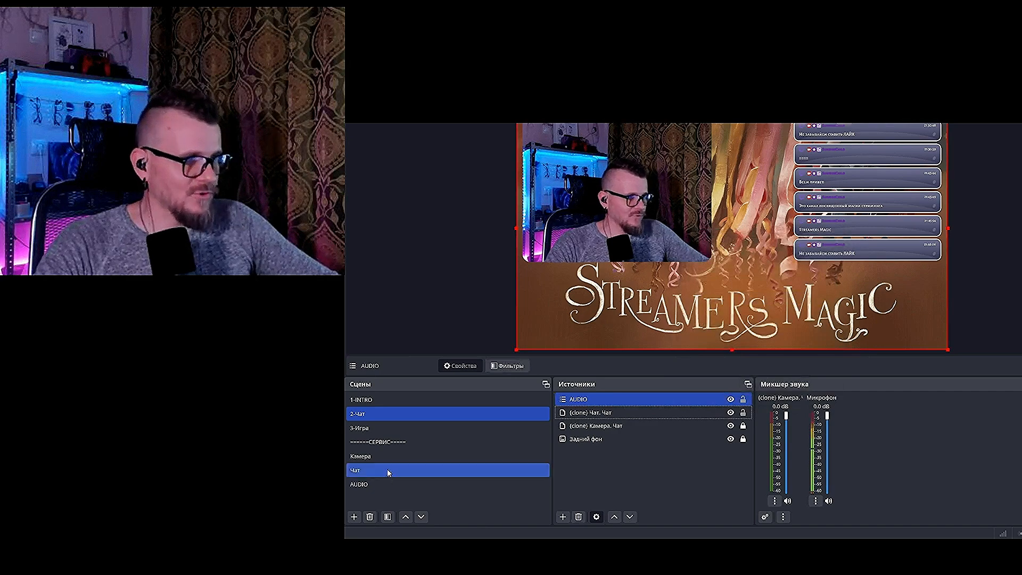
Add the existing AUDIO scene as a source in the 3-Игра scene.
click(362, 428)
click(563, 516)
click(590, 424)
click(715, 301)
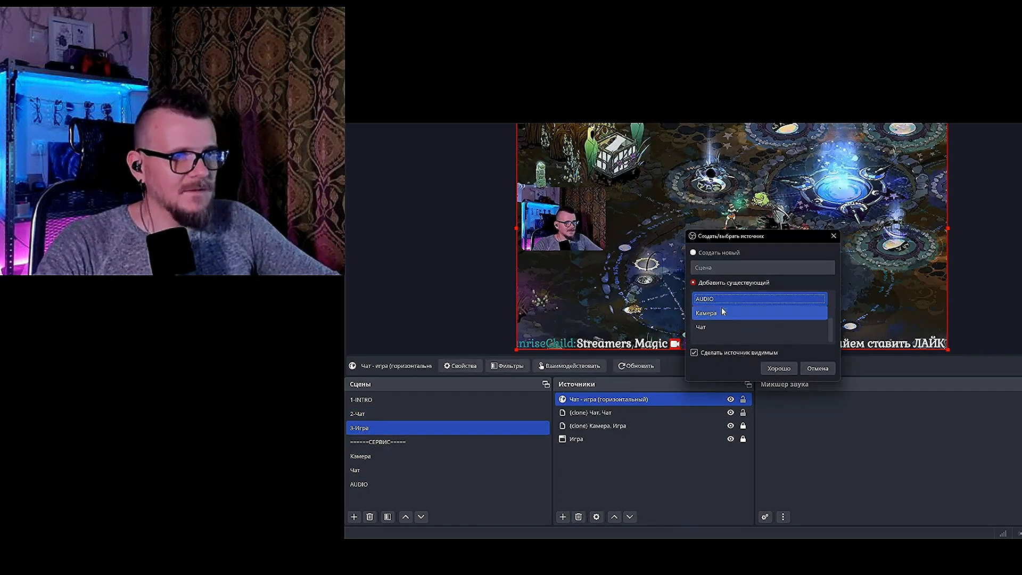
click(778, 368)
click(626, 478)
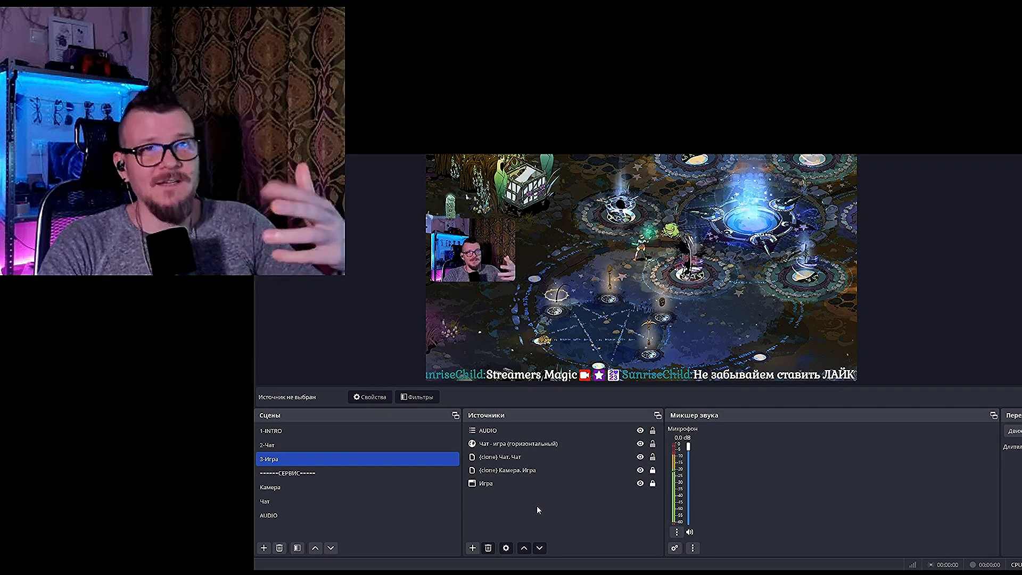
Add a 3D преобразование effect filter to the camera clone in 3-Игра, with the camera mode set to Перспектива.
click(346, 444)
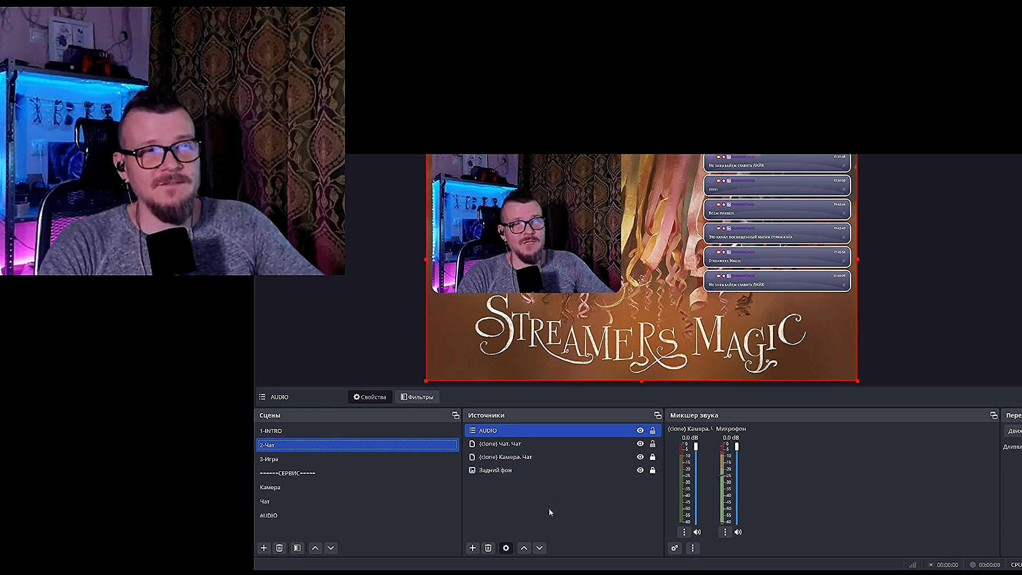
click(360, 459)
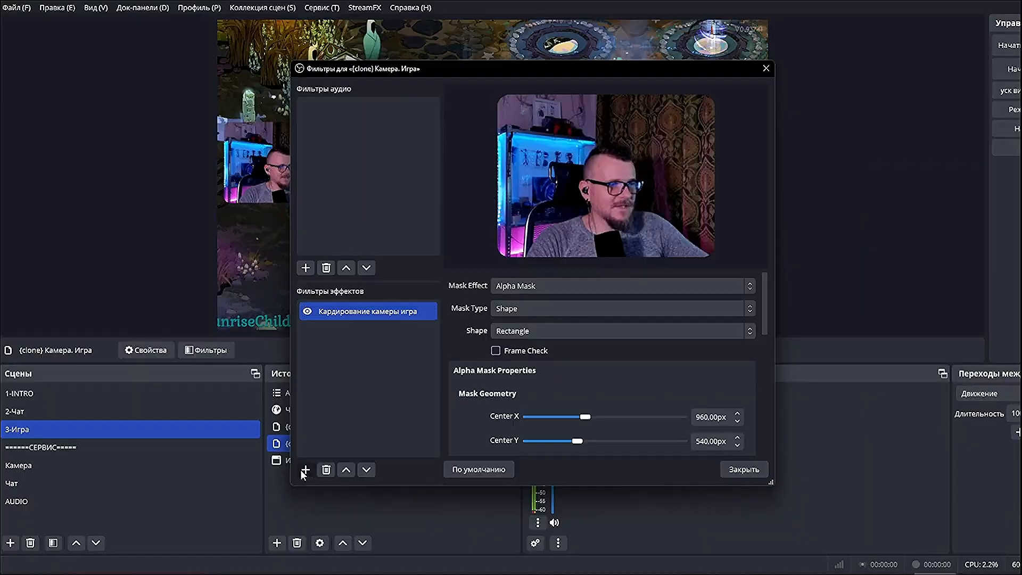
click(305, 469)
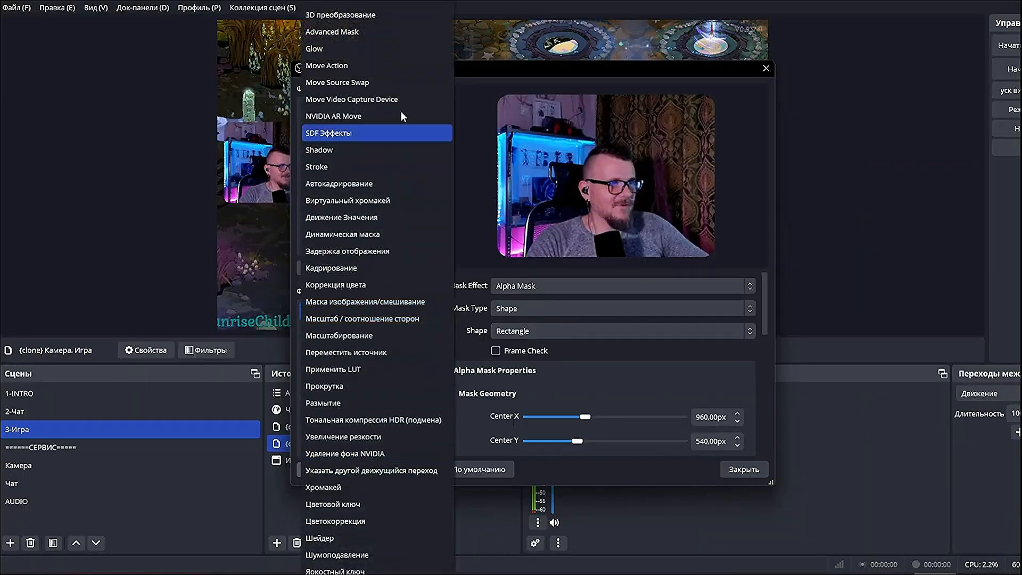
click(329, 15)
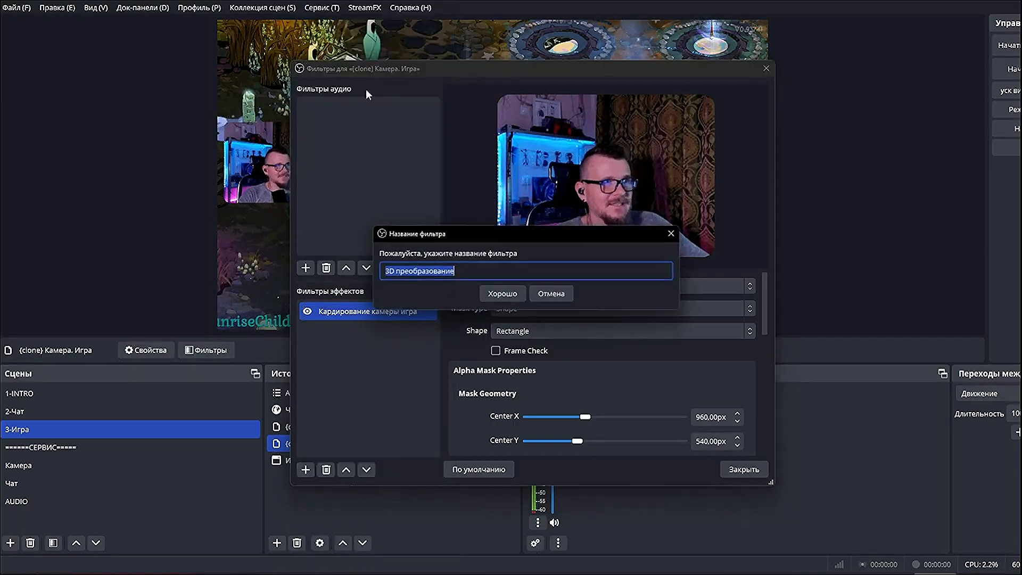
click(432, 292)
click(575, 335)
click(476, 346)
click(537, 335)
click(516, 370)
scroll(471, 356, down, 1)
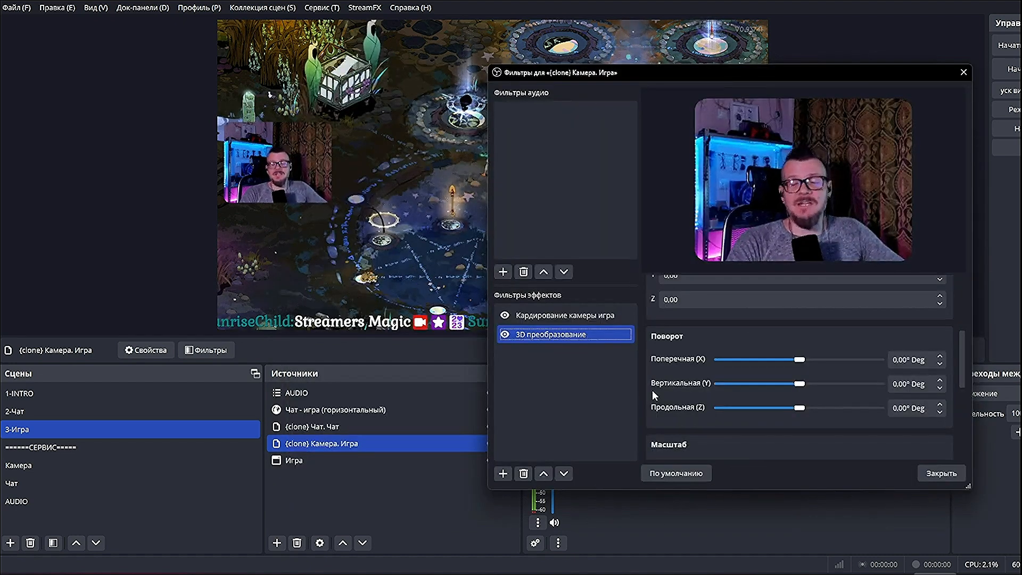
Set the 3D filter's vertical (Y) rotation to 8.27° and its field of view to 97.46.
drag(800, 384, 803, 390)
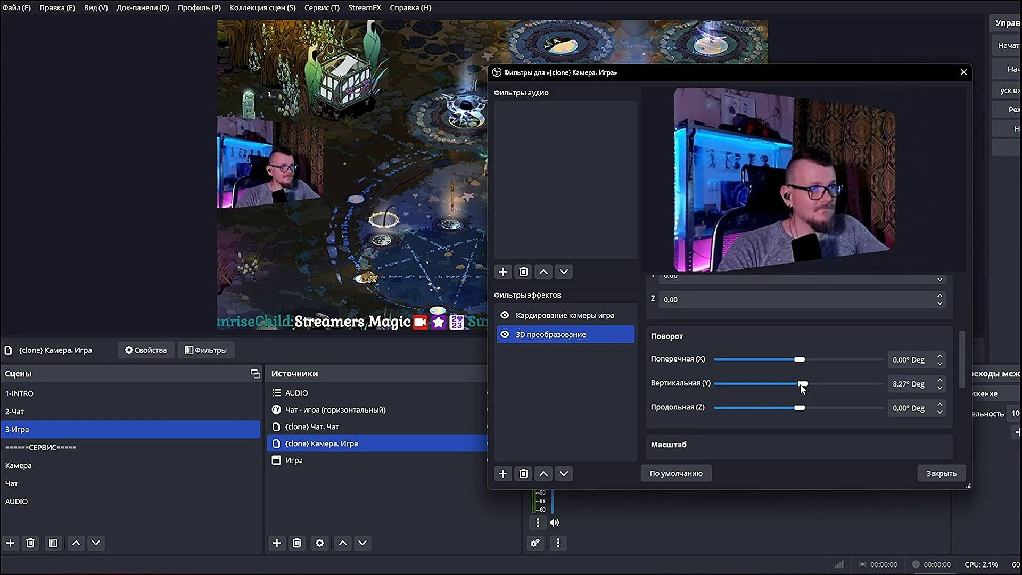
scroll(766, 399, up, 3)
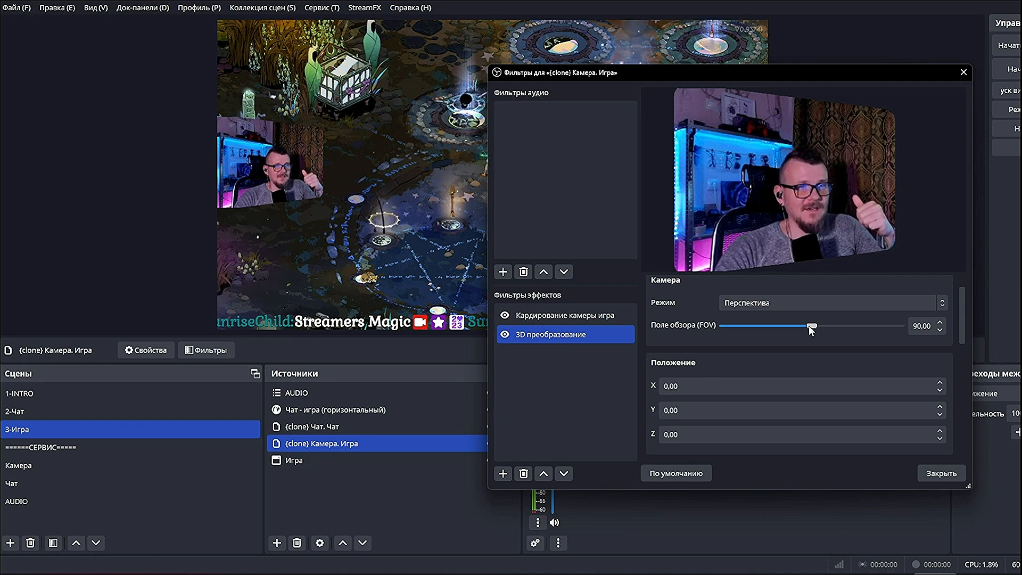
drag(809, 325, 813, 325)
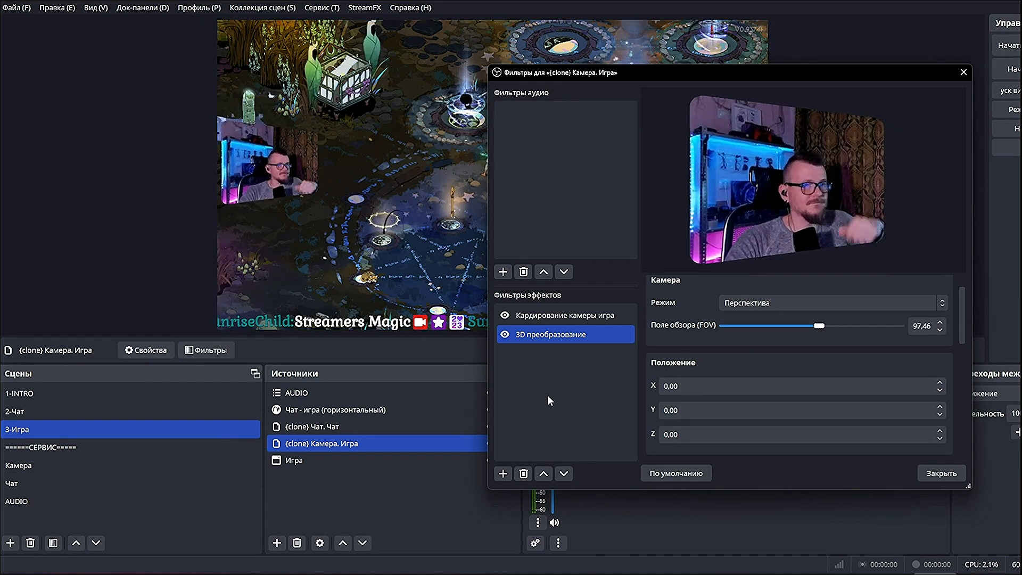
click(949, 474)
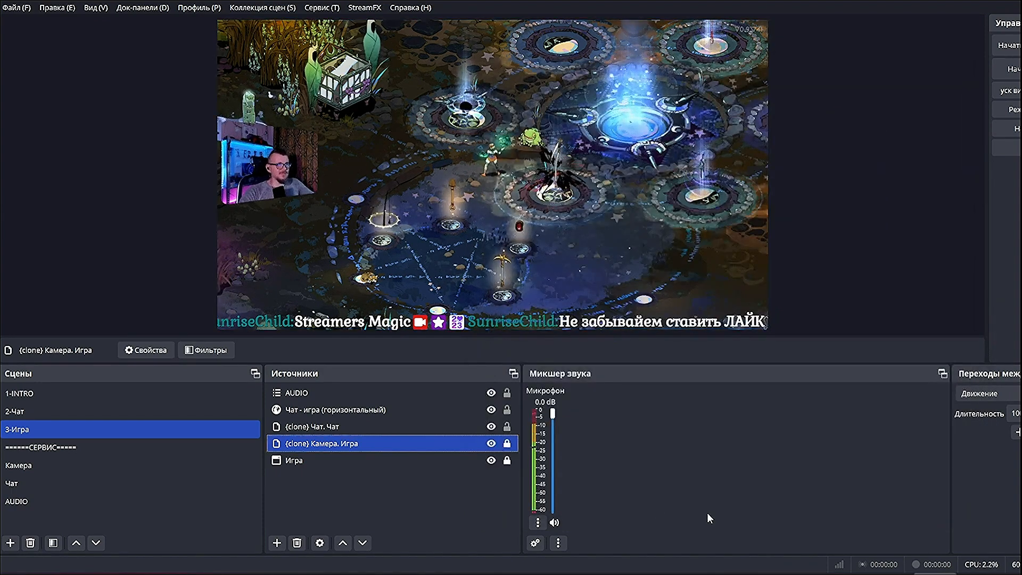
Preview the switch between 2-Чат and 3-Игра, and disable the camera clone's 3D преобразование filter.
click(129, 409)
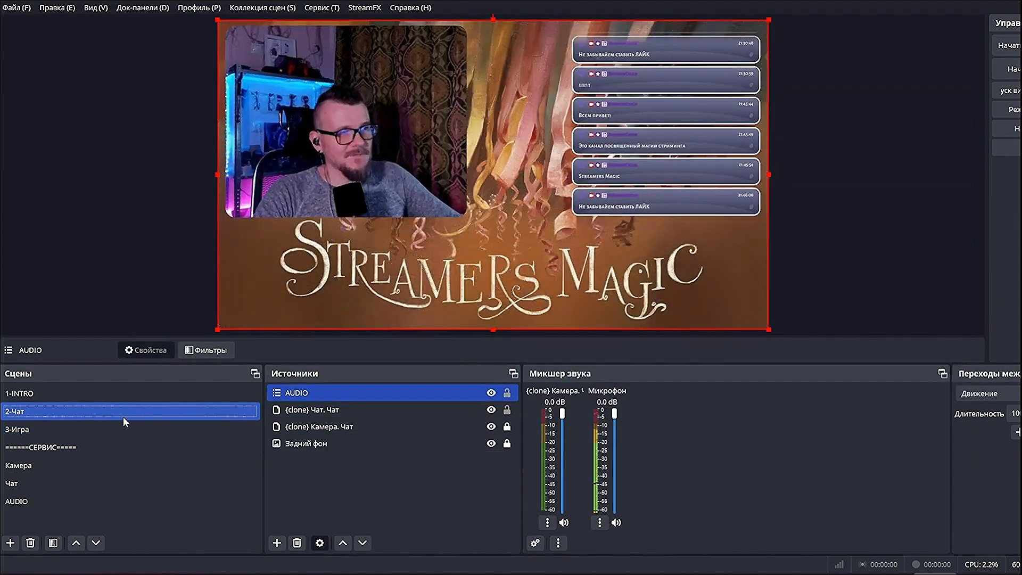
click(111, 426)
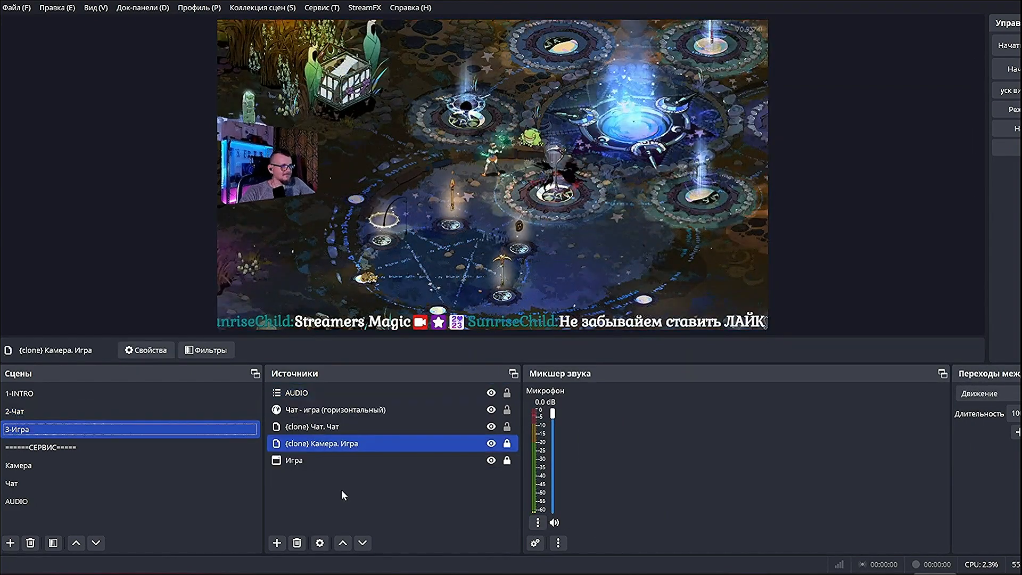
right_click(349, 448)
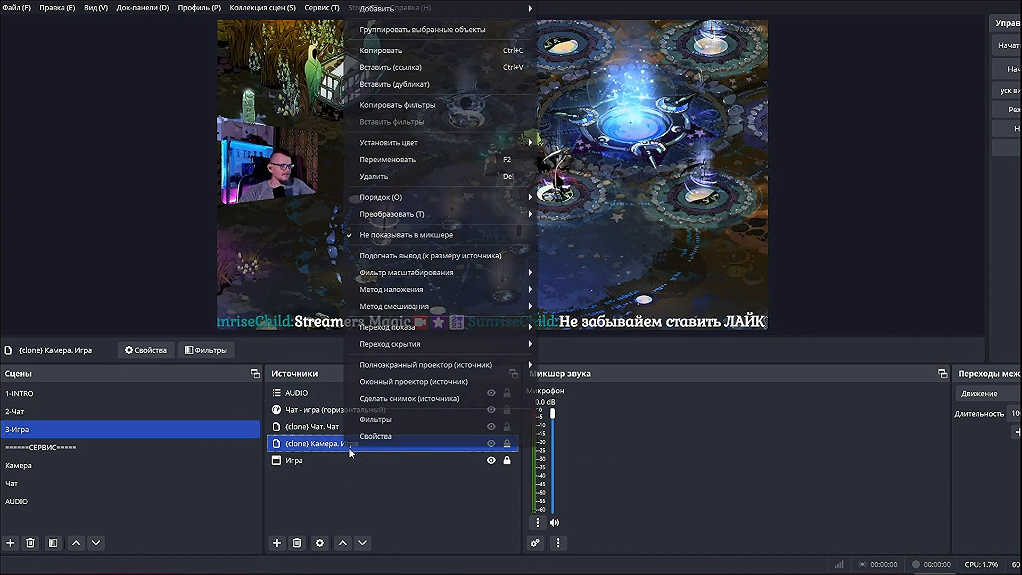
click(376, 419)
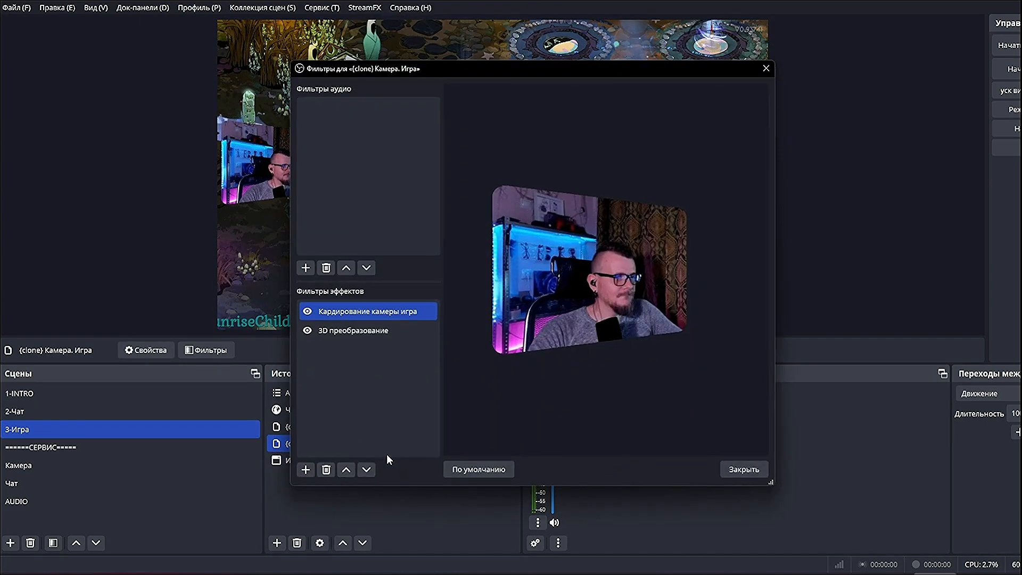
click(307, 331)
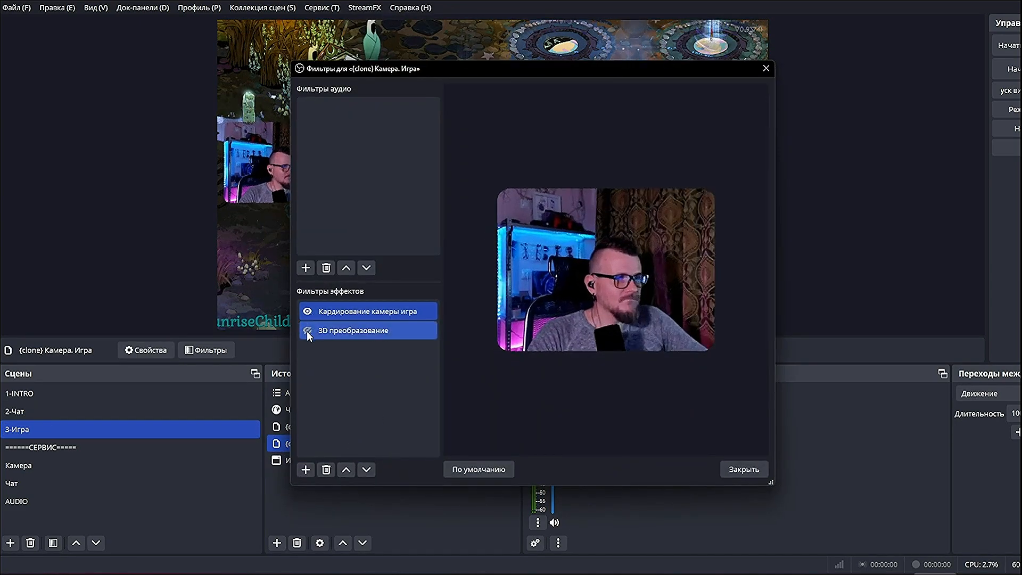
click(730, 464)
click(376, 503)
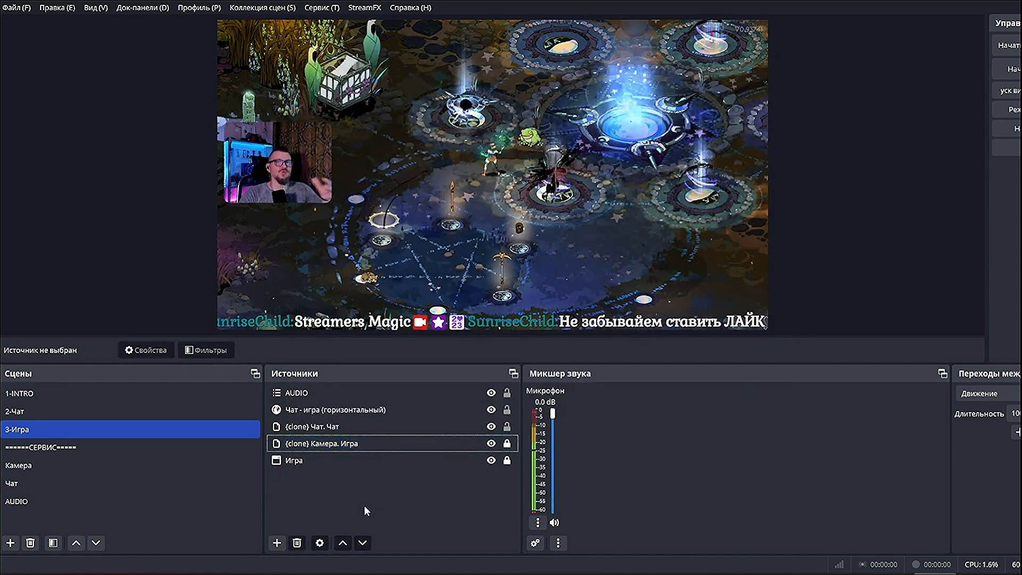
Change the shape of the camera clone's Кардирование камеры игра mask to Circle with a radius of 518 px.
right_click(347, 446)
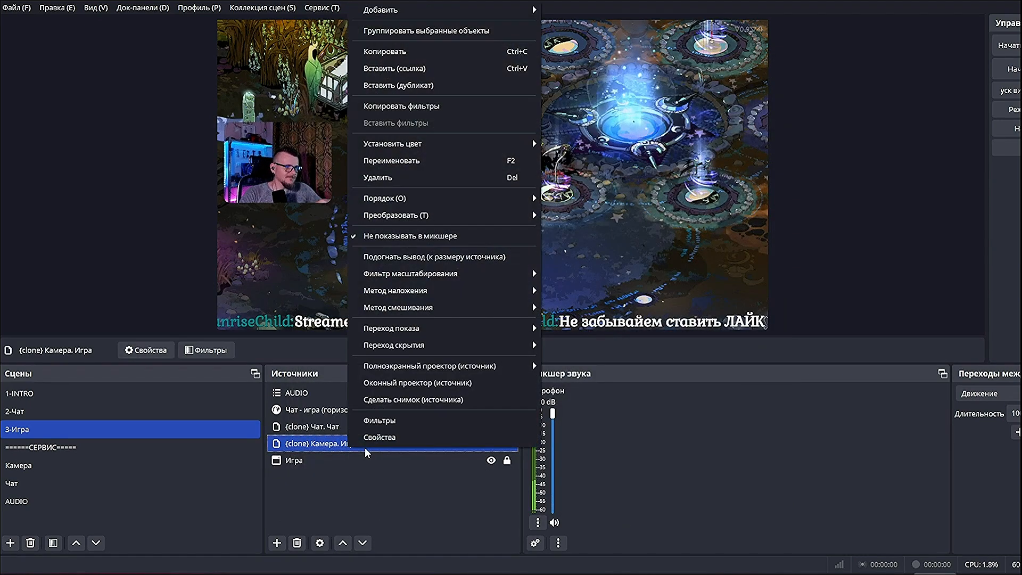
click(376, 420)
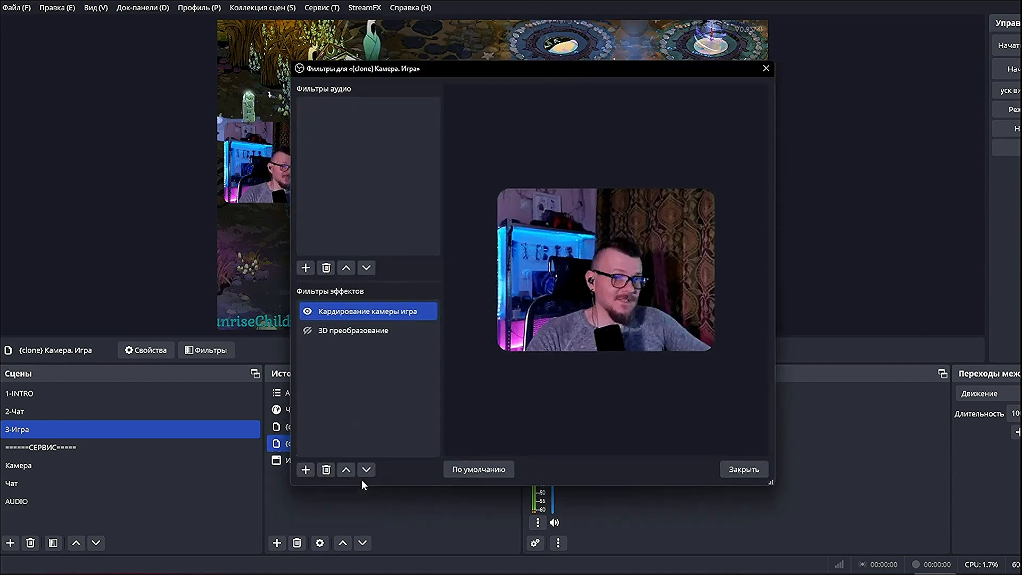
click(381, 313)
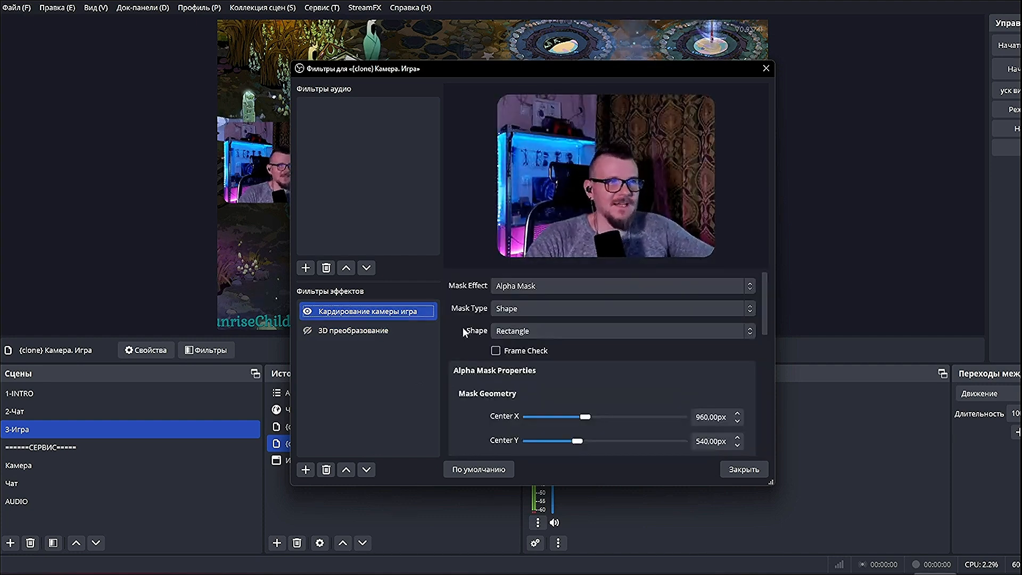
click(511, 331)
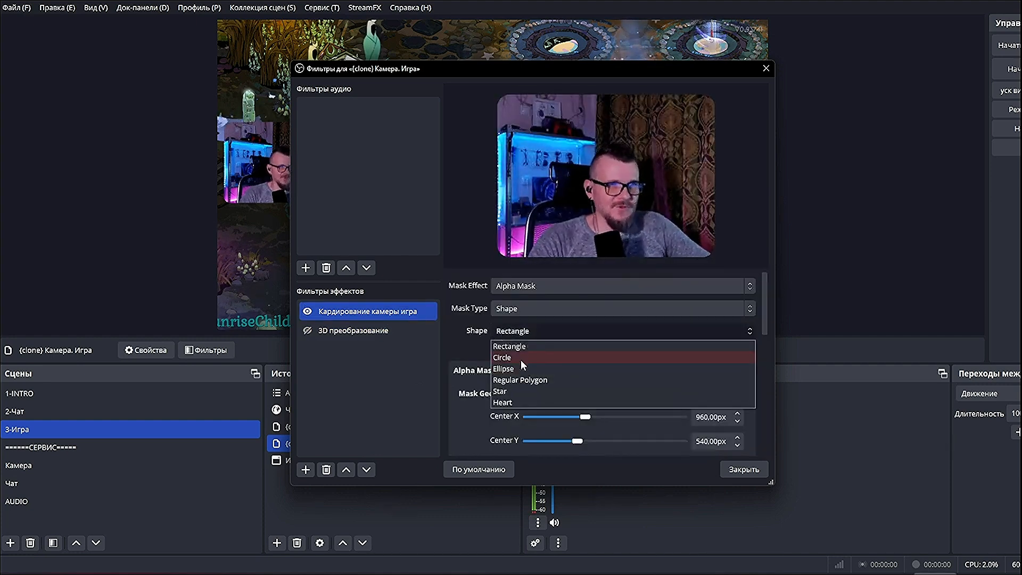
click(520, 360)
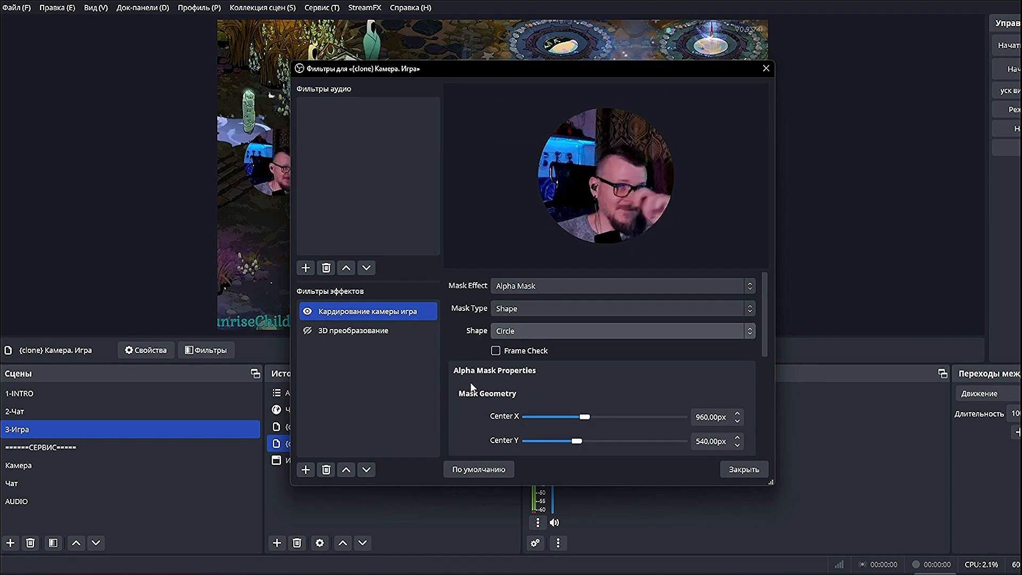
scroll(477, 361, down, 5)
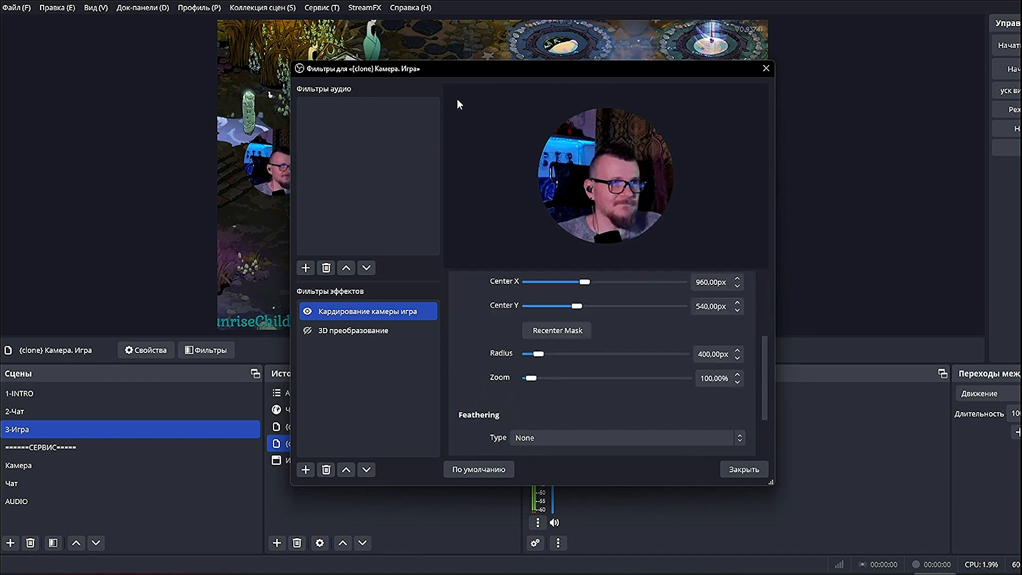
drag(438, 71, 592, 45)
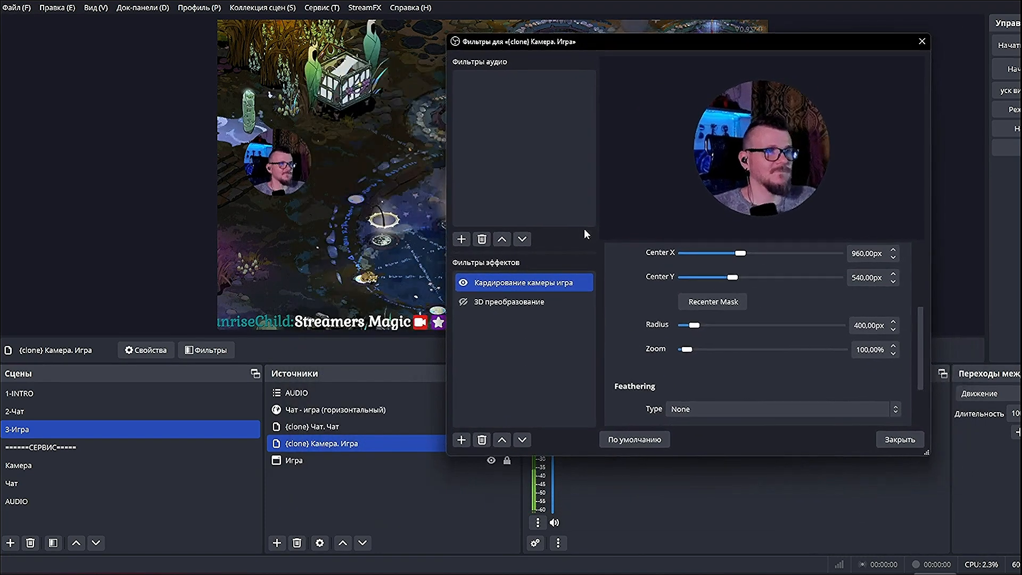
drag(690, 325, 695, 325)
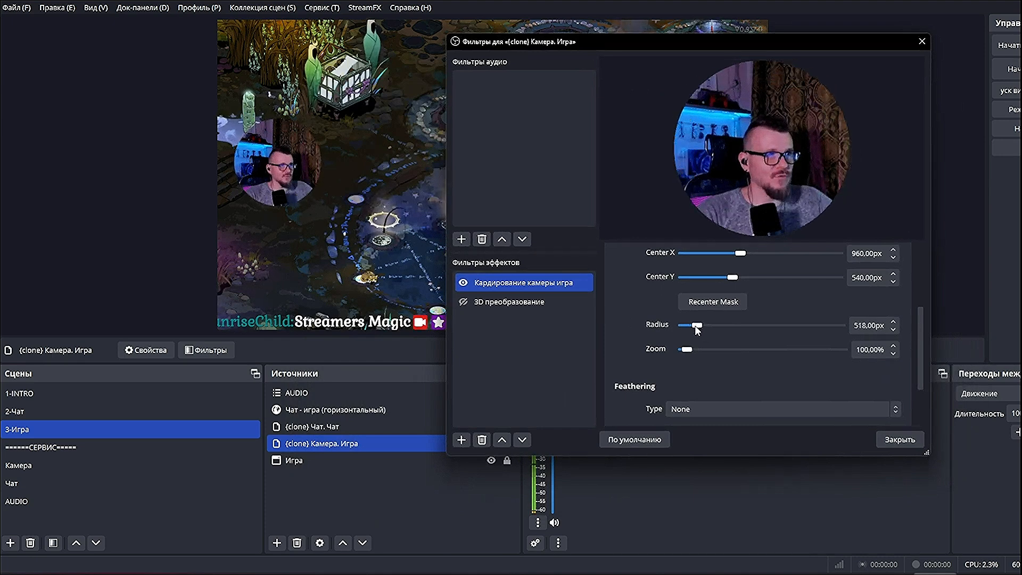
Feather the circular camera mask with the Middle type and an amount of 96 px.
scroll(621, 361, down, 2)
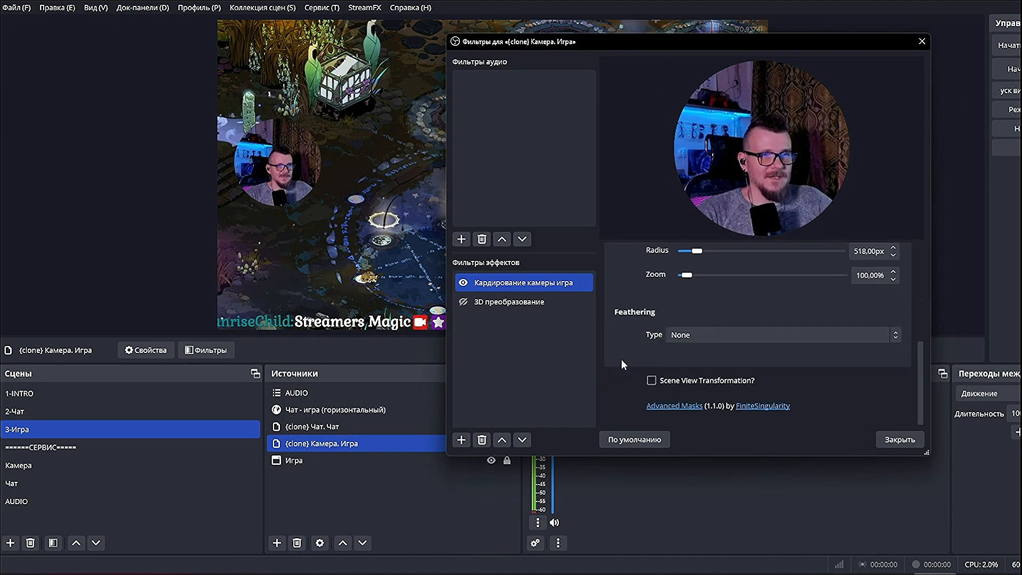
scroll(621, 347, up, 1)
scroll(622, 347, down, 1)
click(708, 338)
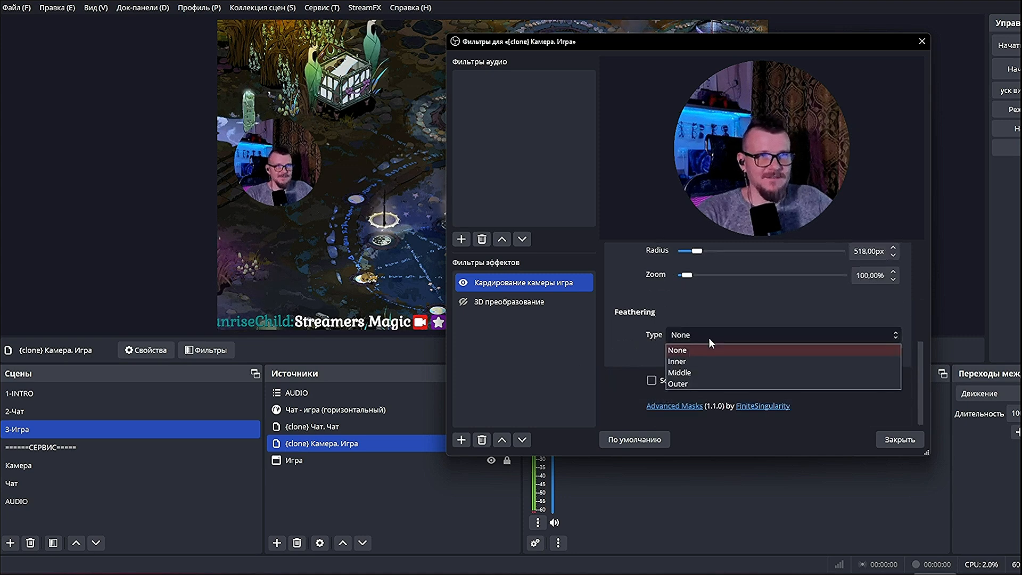
click(700, 371)
drag(687, 393, 715, 388)
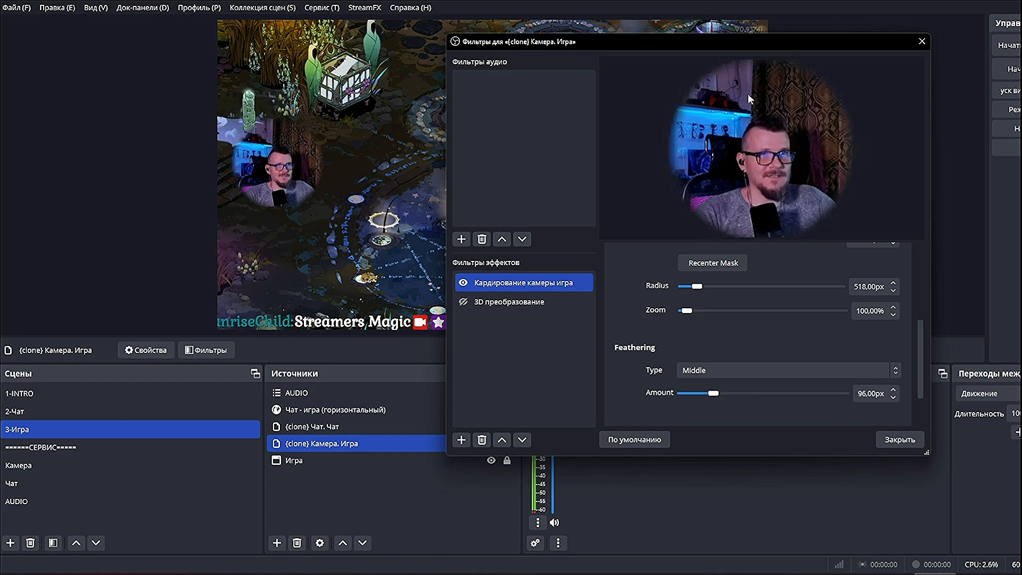
scroll(689, 311, up, 2)
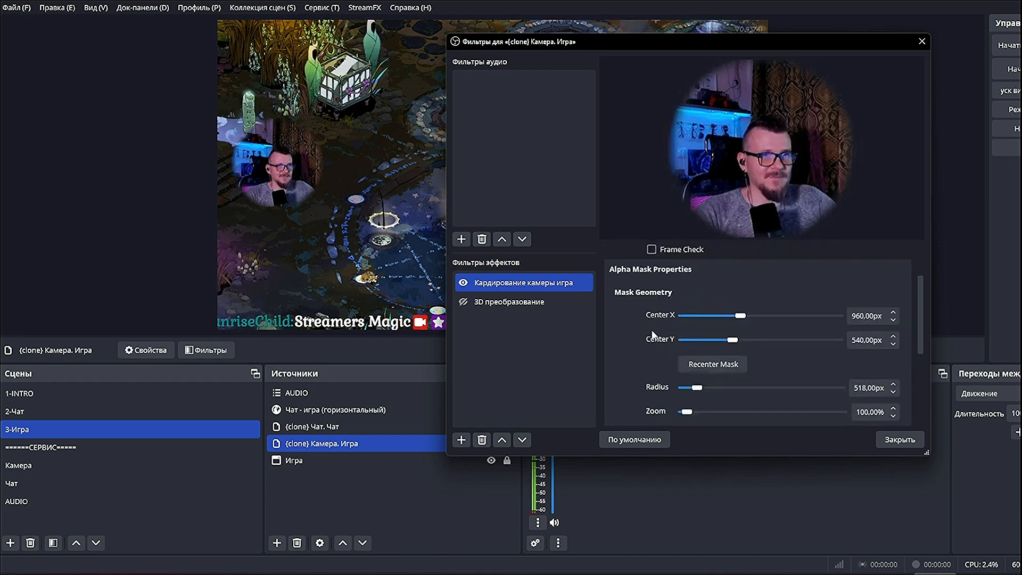
Set the circular camera mask's radius to 475 px, and unlock and enlarge the {clone} Камера. Игра source in 3-Игра.
drag(694, 390, 693, 391)
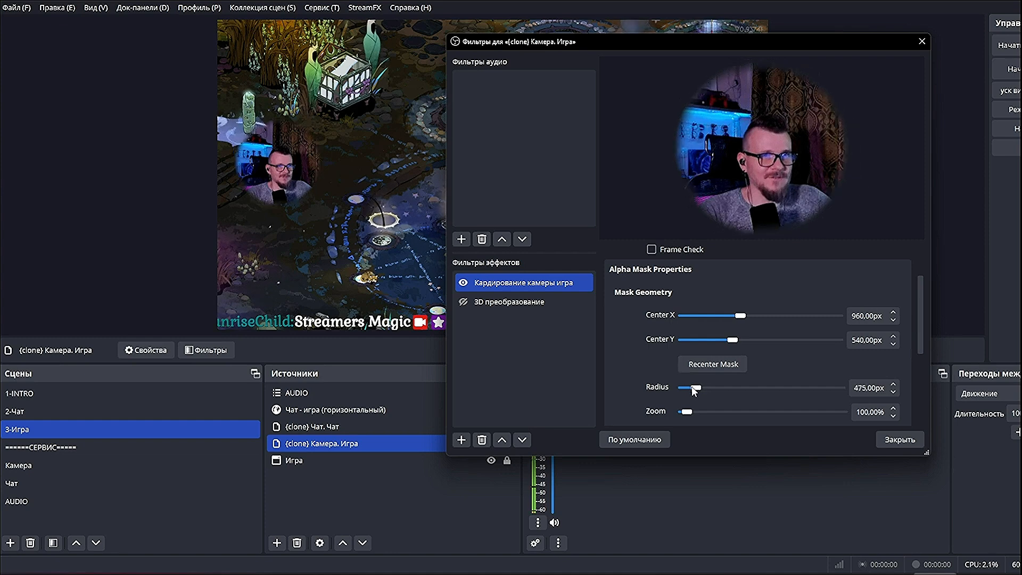
click(899, 440)
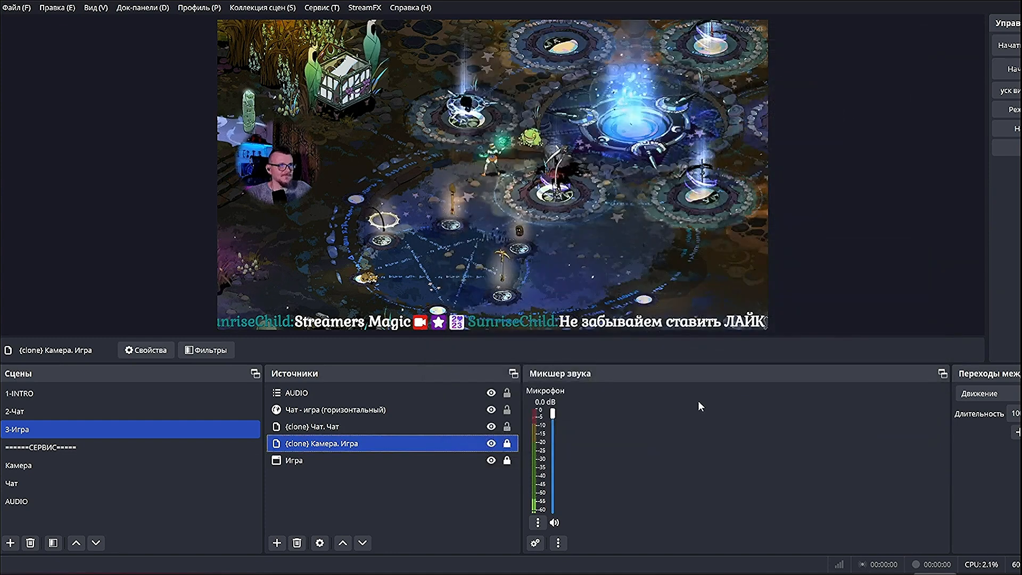
click(507, 444)
mouse_move(281, 175)
mouse_down()
mouse_move(506, 49)
mouse_move(262, 77)
mouse_move(266, 168)
mouse_move(299, 178)
mouse_up()
Preview the transition between 2-Чат and 3-Игра several times with the circular game camera.
click(24, 413)
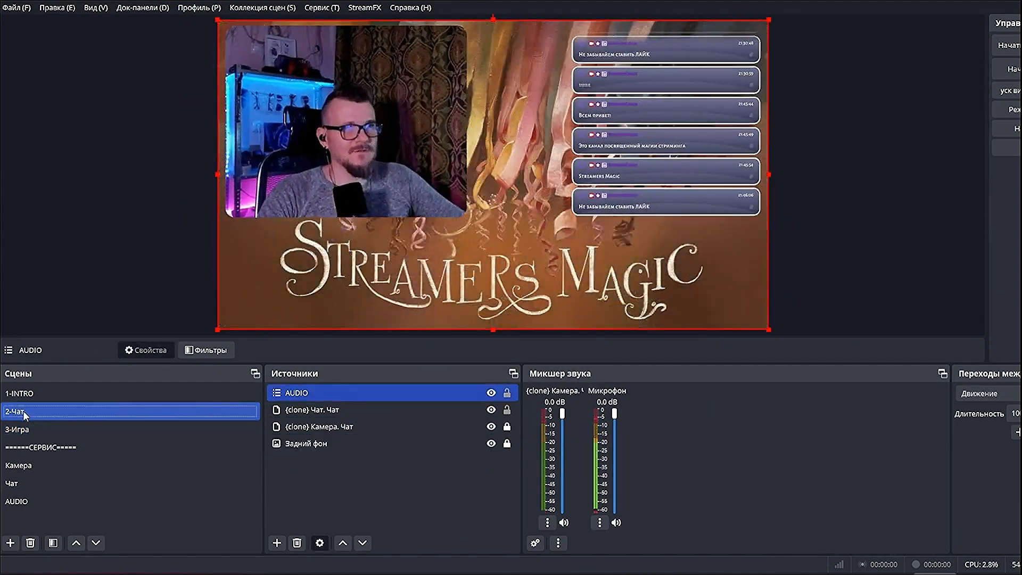
key(Down)
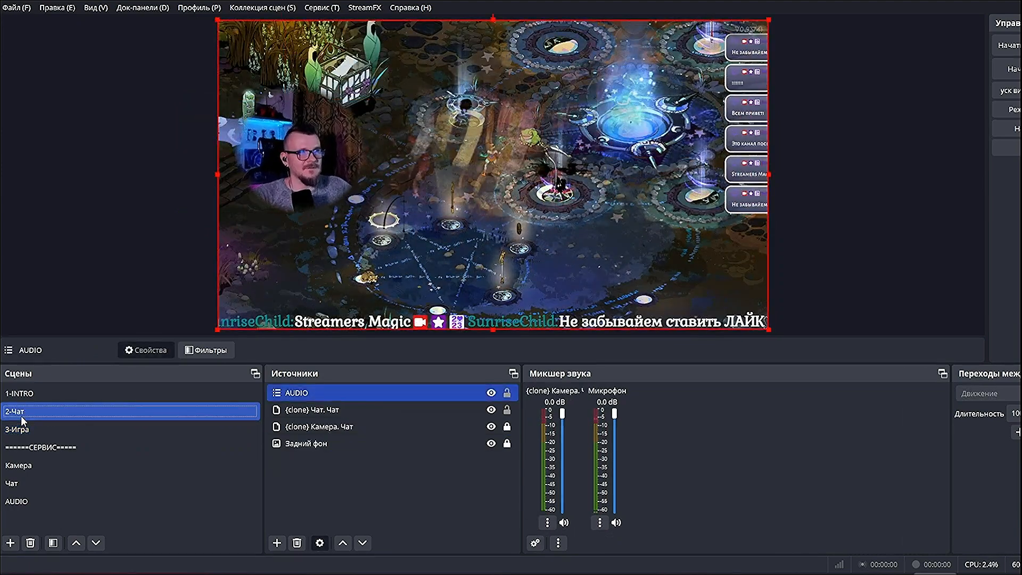
click(21, 429)
key(Up)
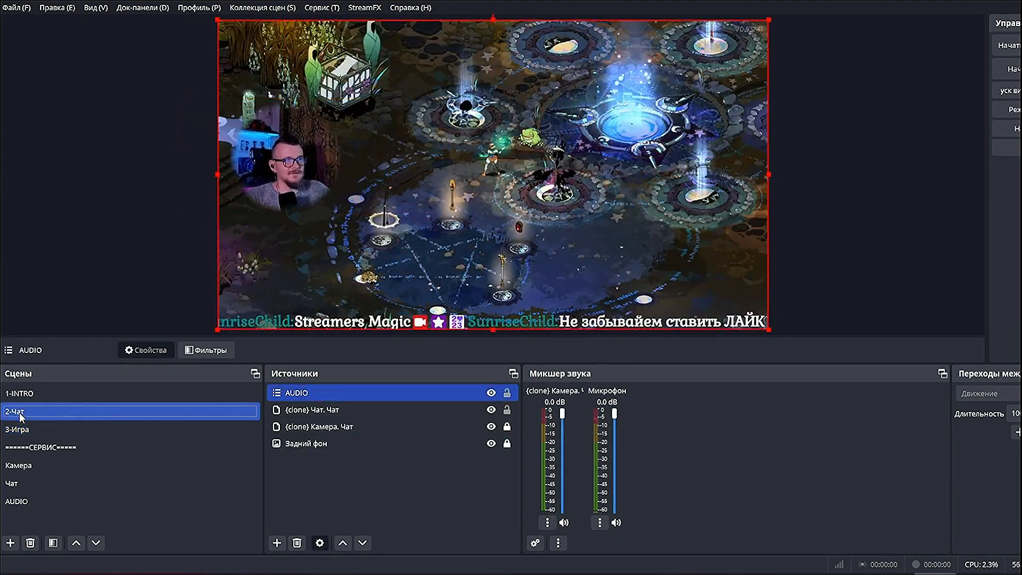
key(Down)
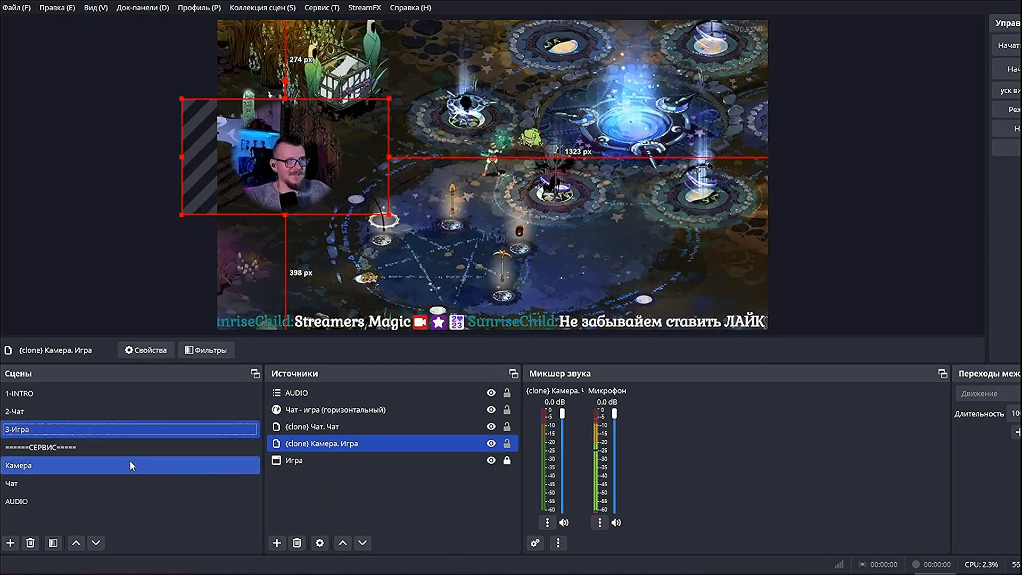
click(26, 415)
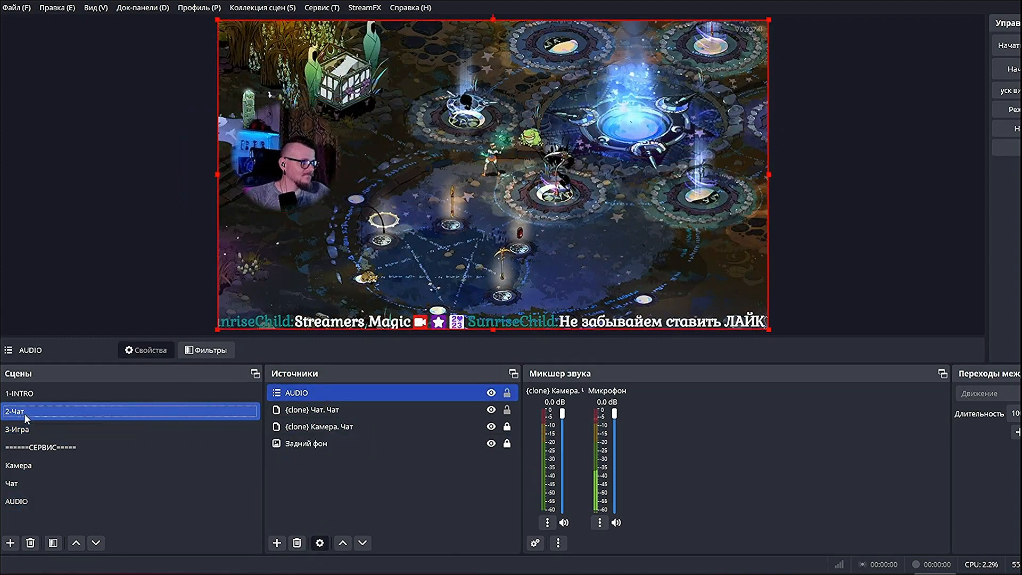
click(26, 428)
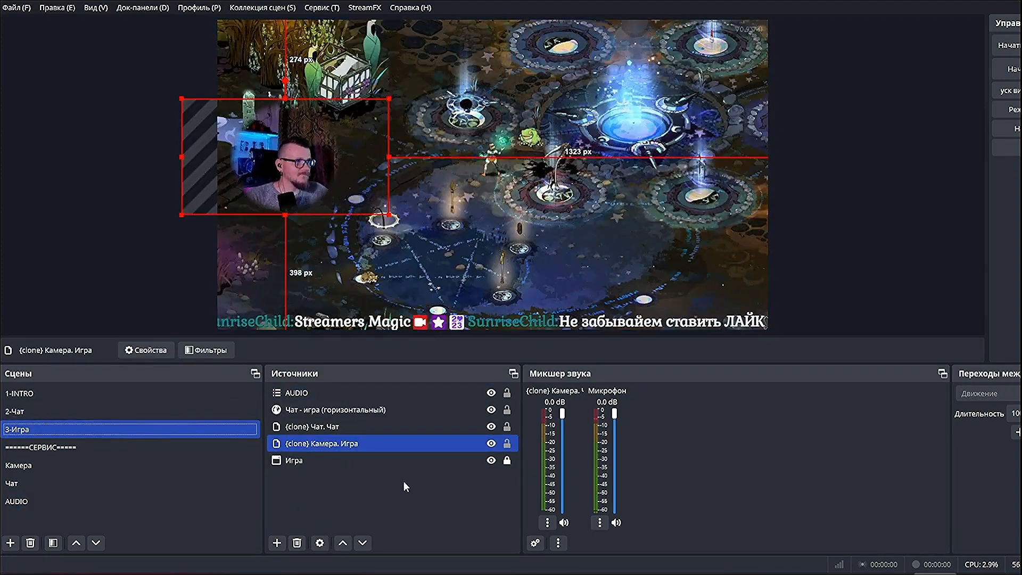
Add a Shadow effect filter with its default name to {clone} Камера. Чат in the 2-Чат scene.
click(407, 503)
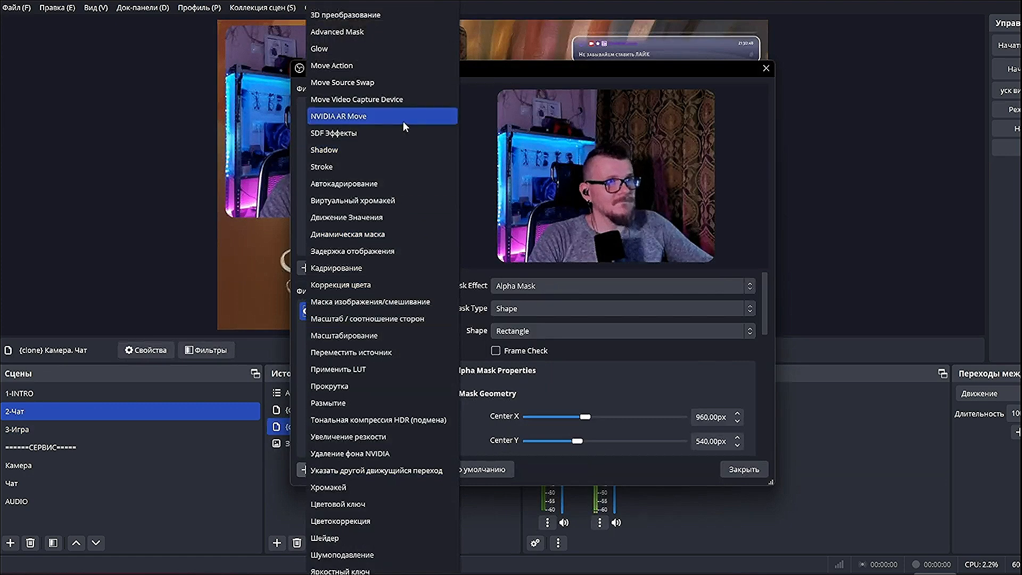
click(382, 149)
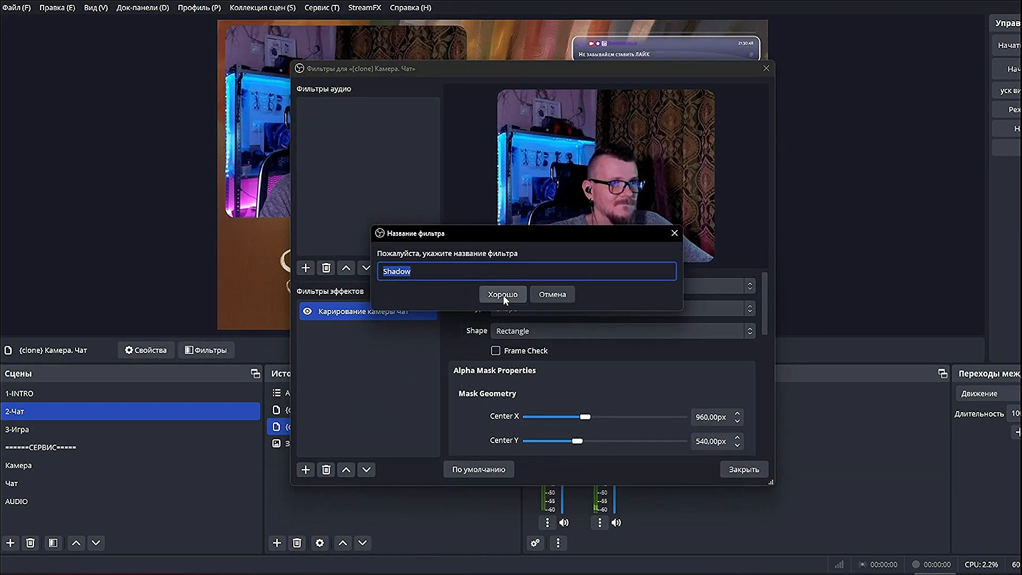
click(502, 294)
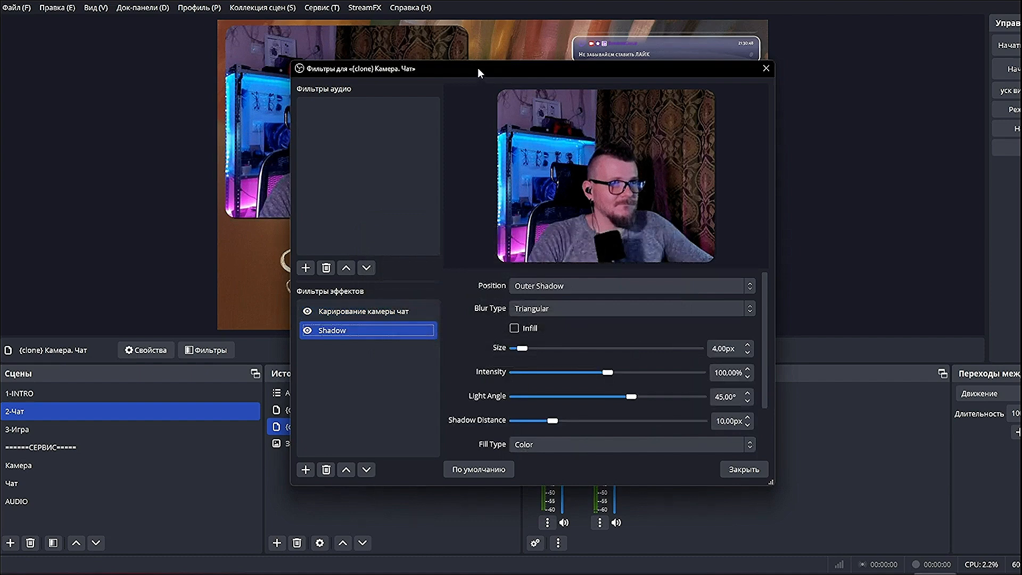
Set the chat camera's Shadow filter to size 71 px, intensity 107.30%, light angle 46.20° and shadow distance 18 px.
drag(477, 68, 695, 59)
click(748, 337)
drag(748, 337, 781, 335)
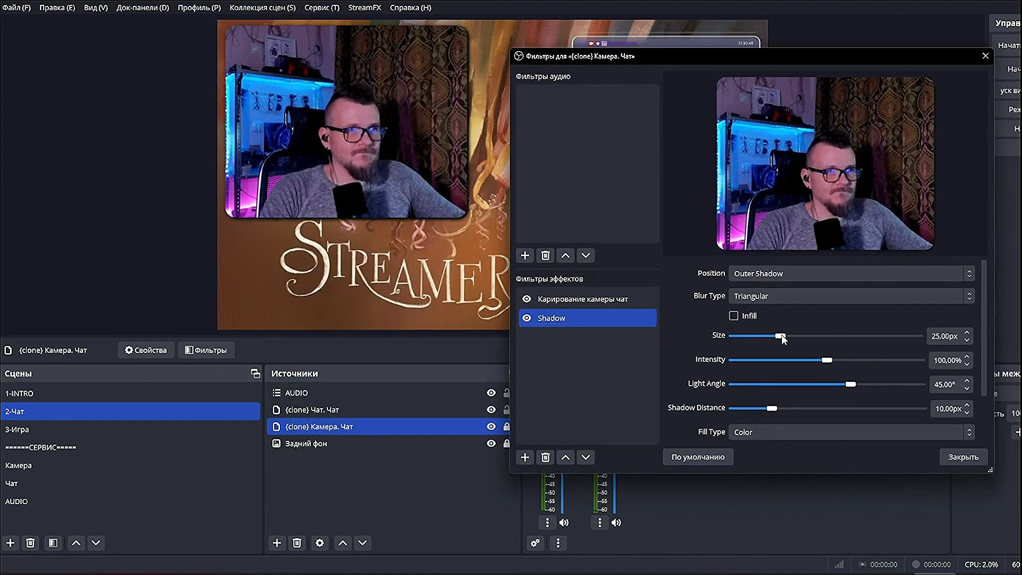
drag(827, 360, 859, 373)
drag(772, 408, 802, 402)
scroll(701, 394, down, 3)
scroll(701, 393, up, 2)
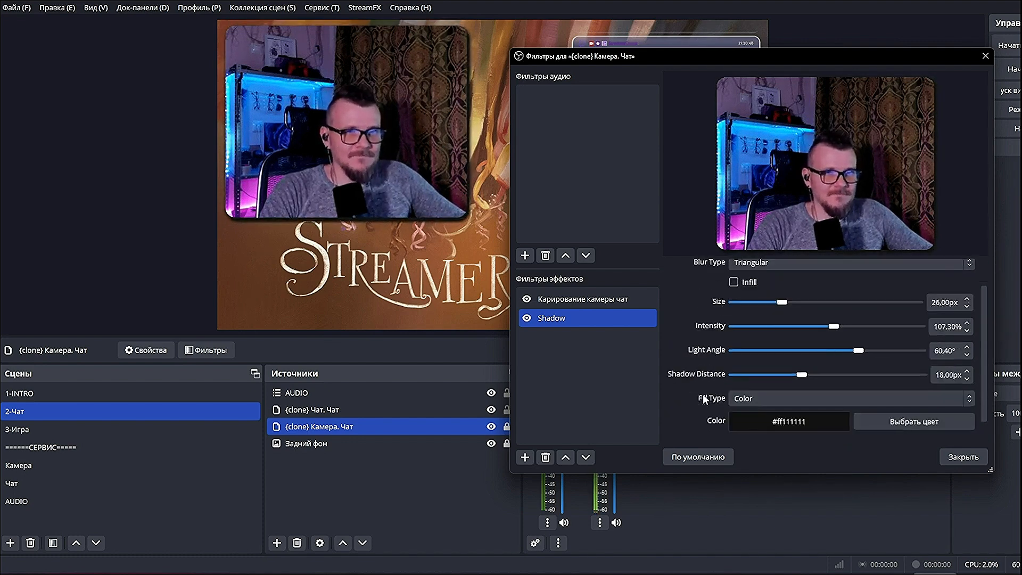
drag(858, 350, 852, 351)
drag(781, 302, 864, 309)
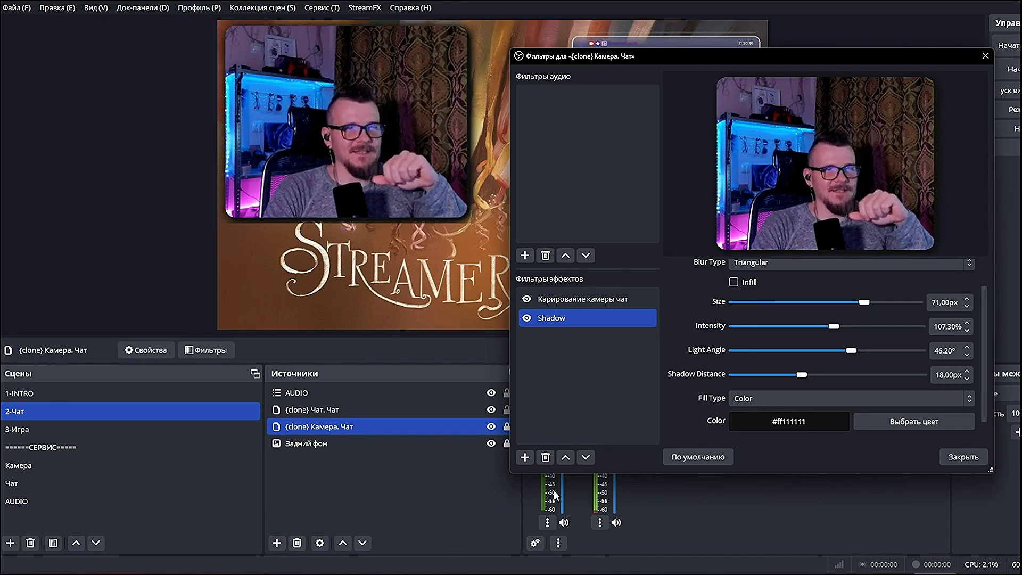
click(964, 457)
In the Камера scene, set the Обрезка камеры mask of Камера-основная to width 1194 px, height 667 px and zoom 86%.
click(101, 468)
click(385, 395)
right_click(335, 393)
click(389, 422)
scroll(495, 407, down, 3)
drag(584, 401, 592, 380)
drag(532, 426, 532, 425)
click(707, 426)
scroll(707, 426, down, 4)
click(468, 375)
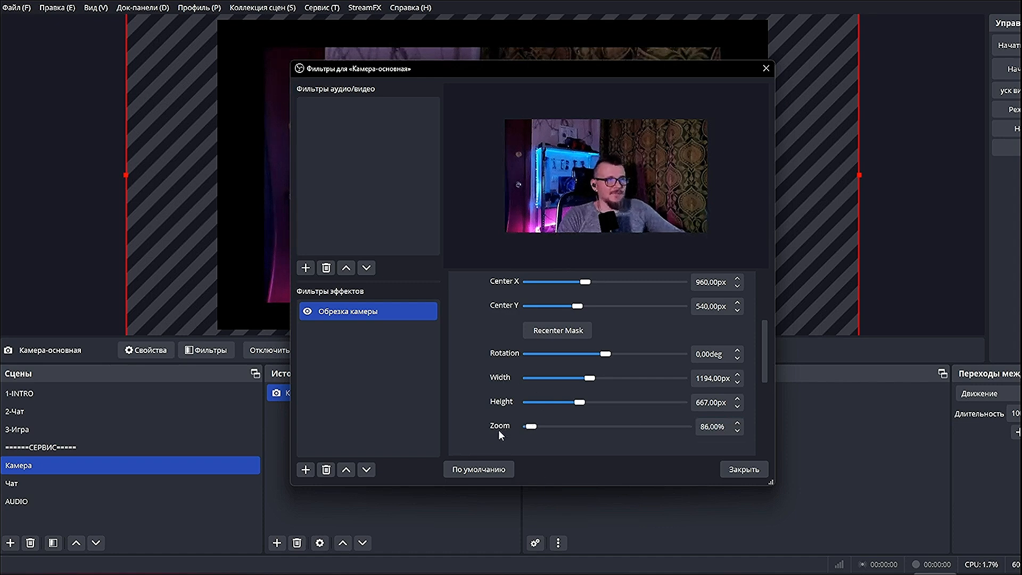
click(744, 469)
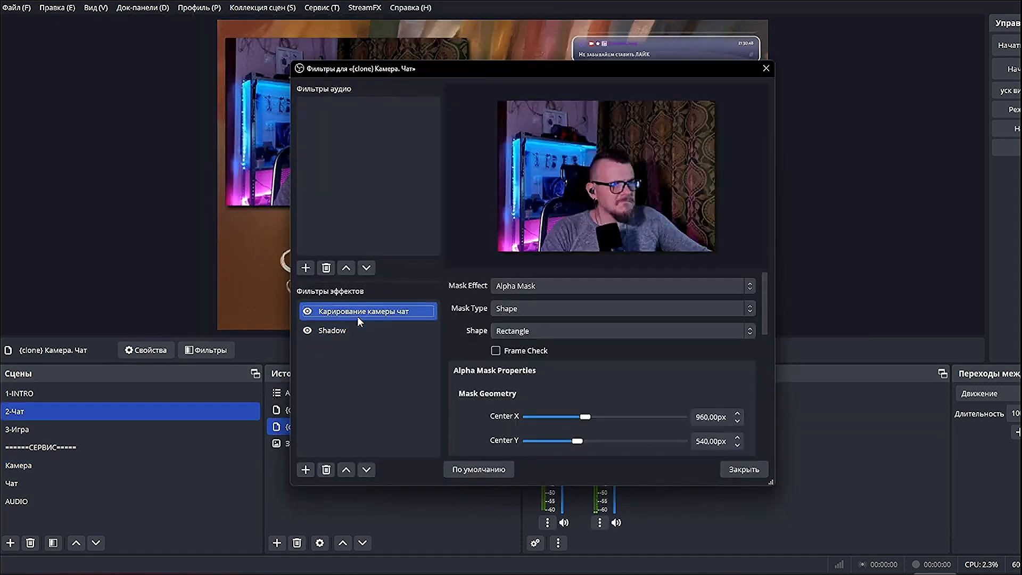
Round the corners of the chat camera clone's Карирование камеры чат mask and set its height to 872 px.
scroll(475, 394, down, 6)
scroll(511, 396, up, 1)
drag(561, 403, 567, 400)
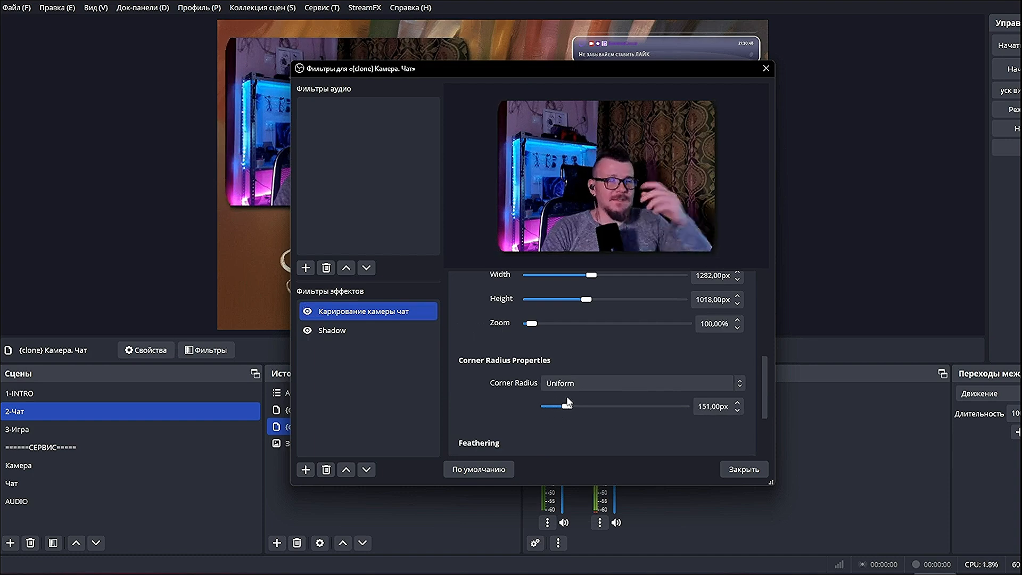
scroll(493, 359, up, 3)
drag(584, 401, 557, 408)
scroll(573, 408, down, 3)
scroll(600, 410, up, 2)
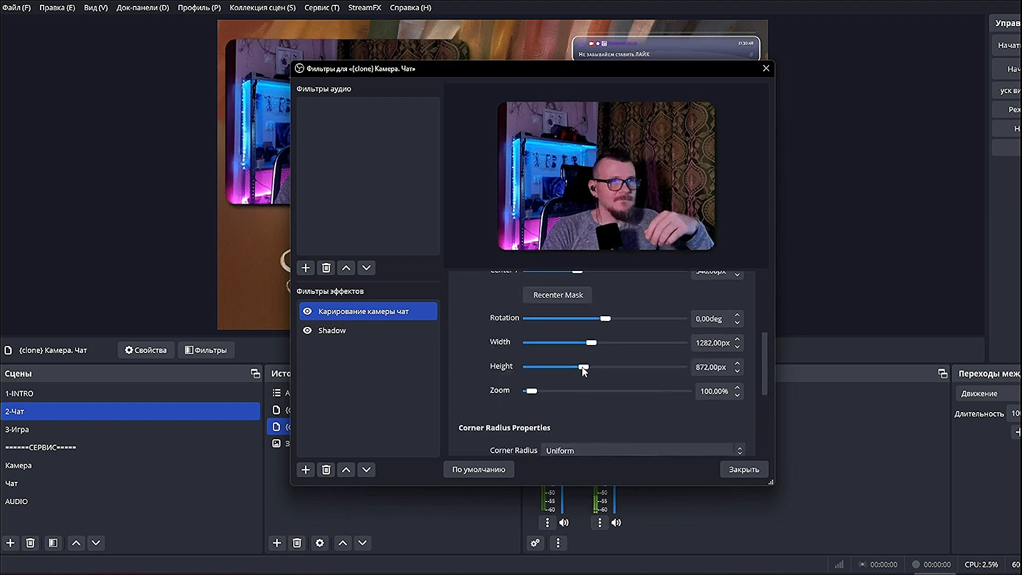
key(Escape)
Unlock {clone} Камера. Чат, enlarge it and place it beside the chat, above the Streamers Magic lettering.
click(501, 394)
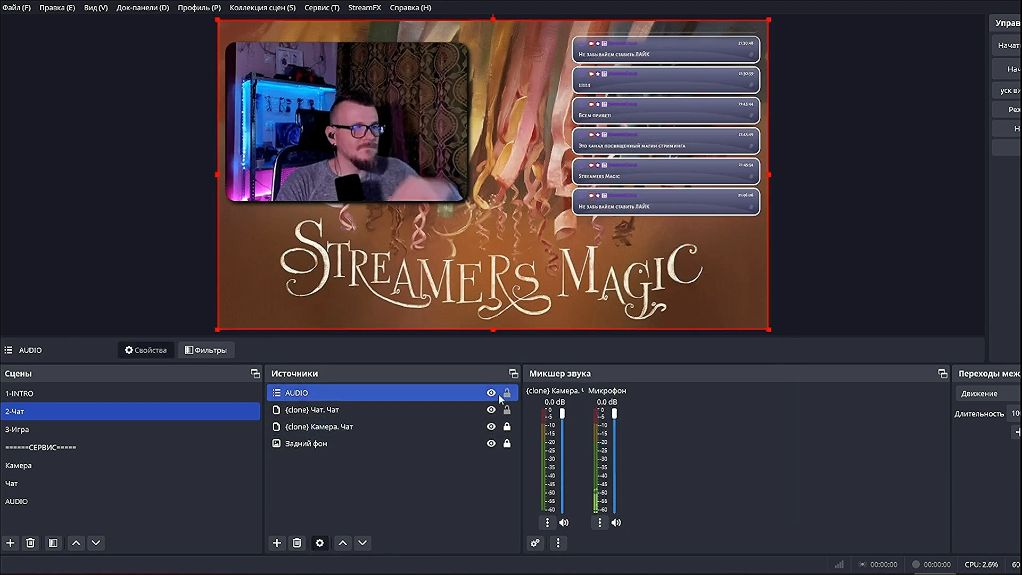
click(352, 425)
click(507, 427)
drag(527, 224, 592, 260)
drag(491, 205, 484, 185)
click(843, 238)
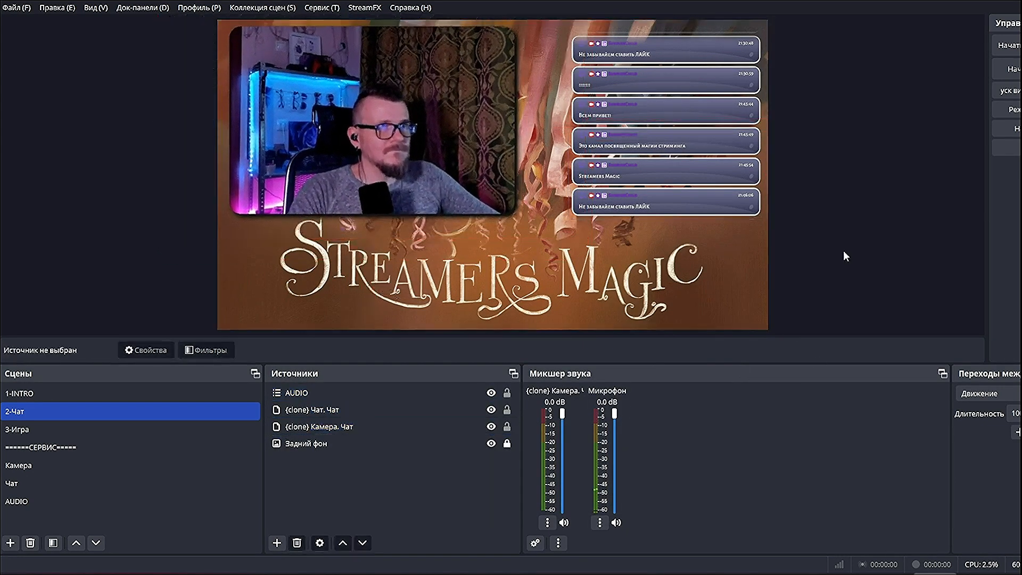
Add a Stroke effect filter with its default name to {clone} Камера. Чат.
right_click(335, 432)
click(359, 408)
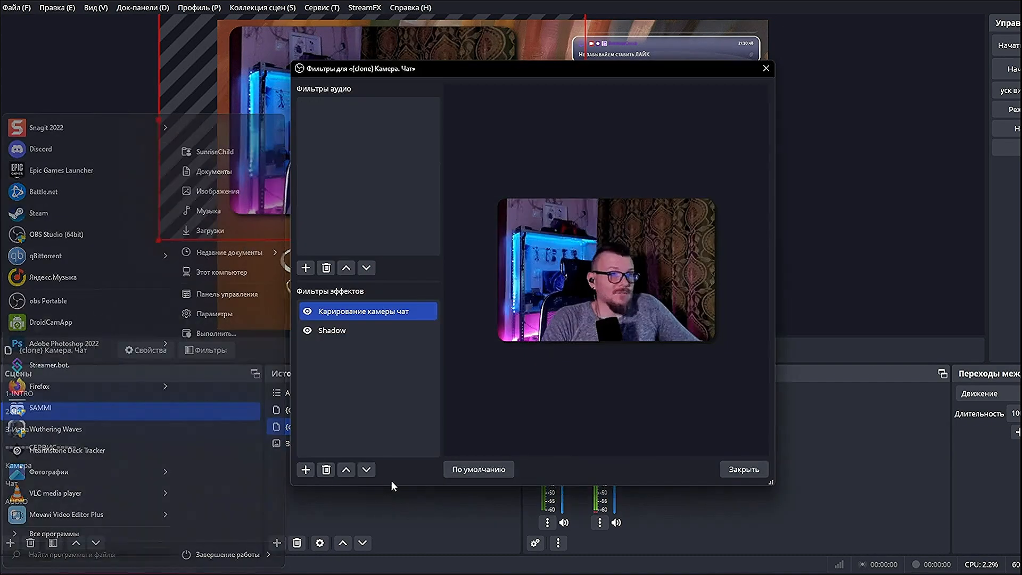
click(305, 470)
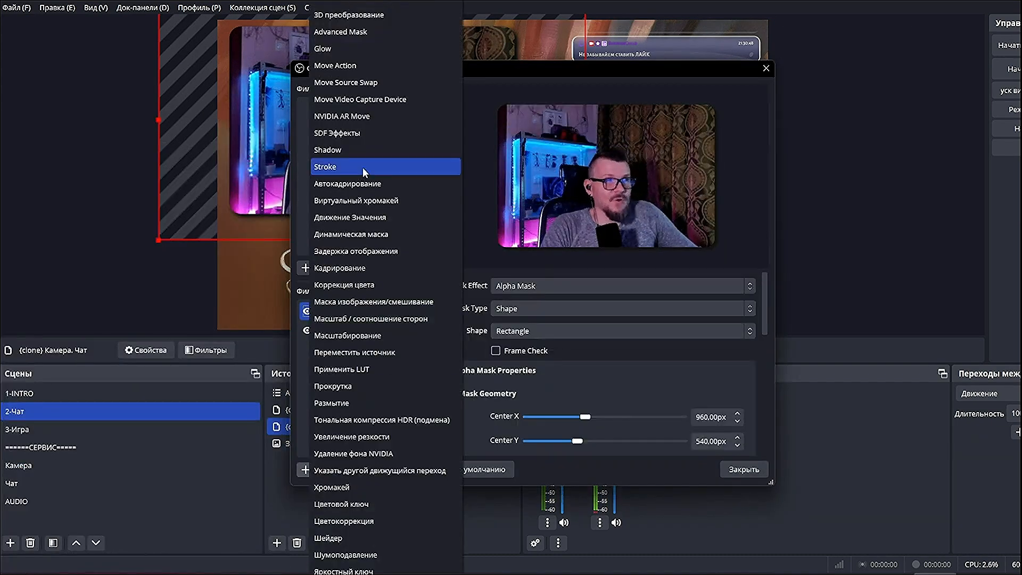
click(332, 166)
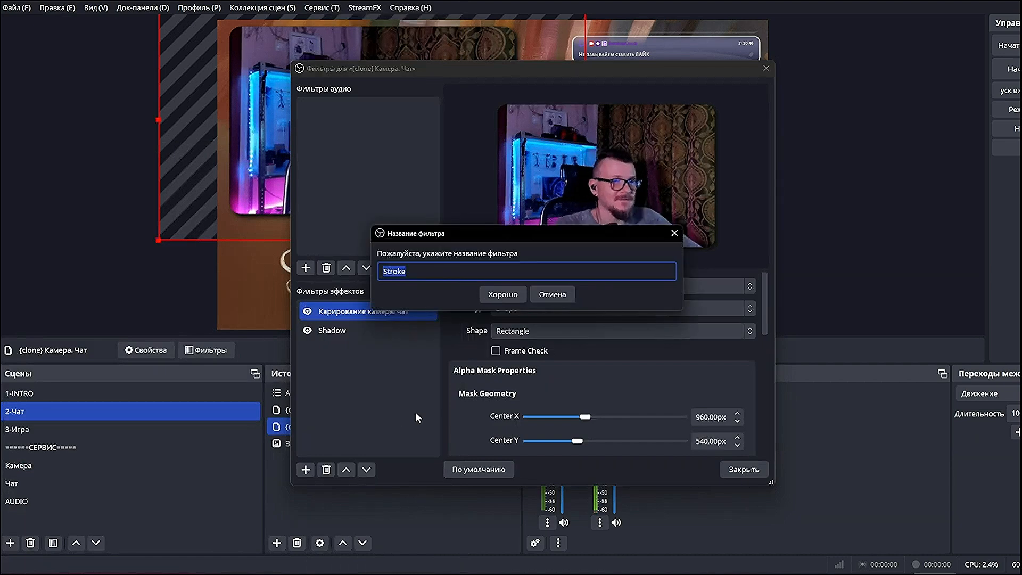
key(Return)
Set the Stroke filter's position to Inner Stroke and its color to magenta #ff00ff.
click(546, 287)
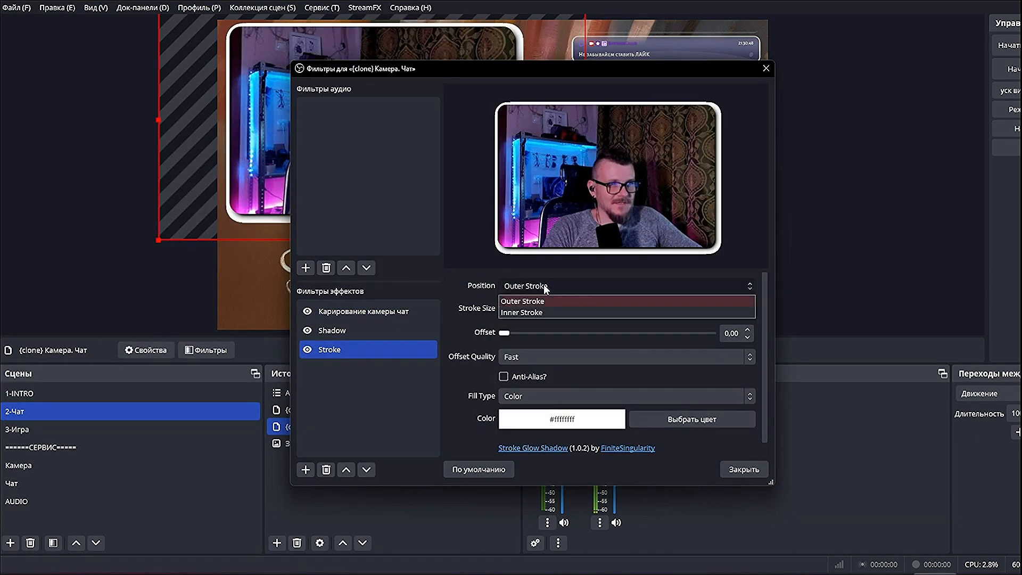
click(527, 312)
drag(406, 69, 664, 73)
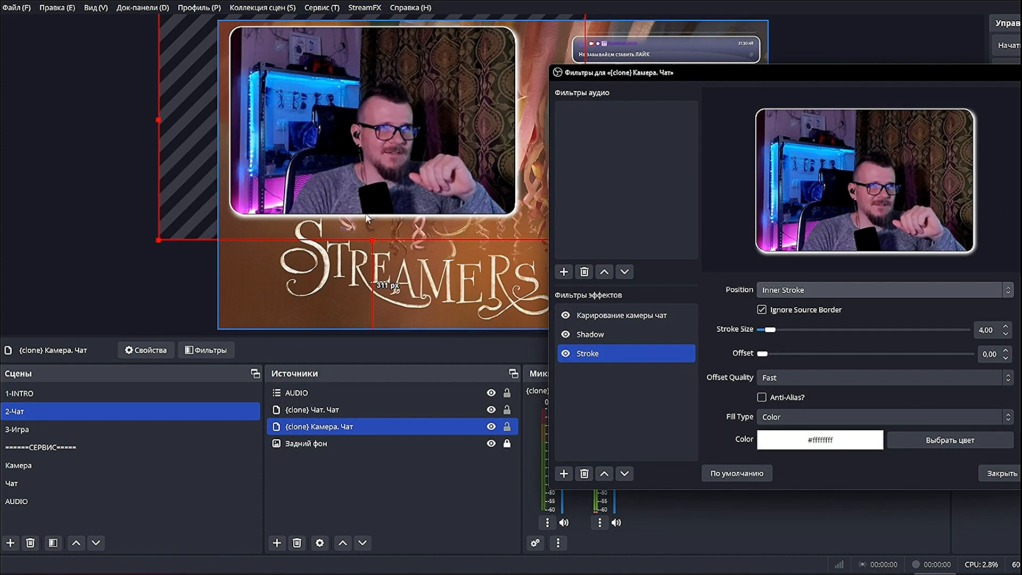
click(917, 440)
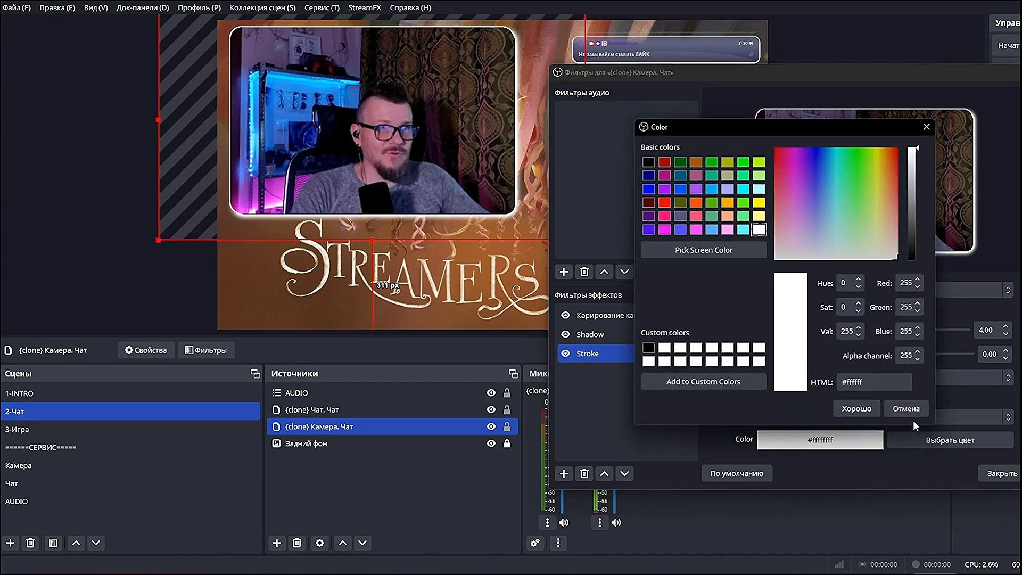
click(664, 230)
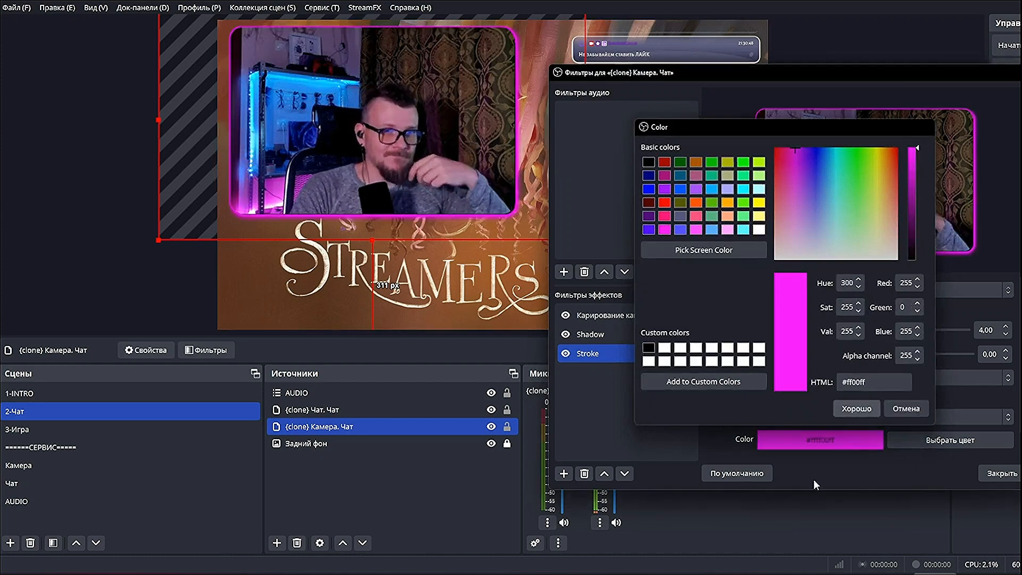
click(857, 408)
Move the Stroke filter above Shadow and fine-tune its size and offset quality, trying both More Accurate and Fast.
drag(591, 354, 589, 321)
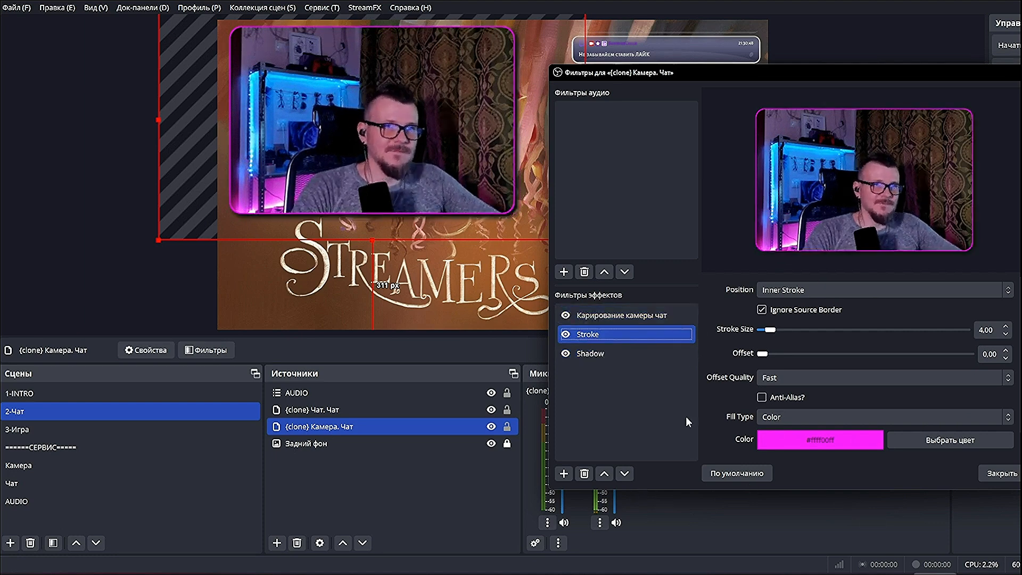
click(771, 377)
click(773, 404)
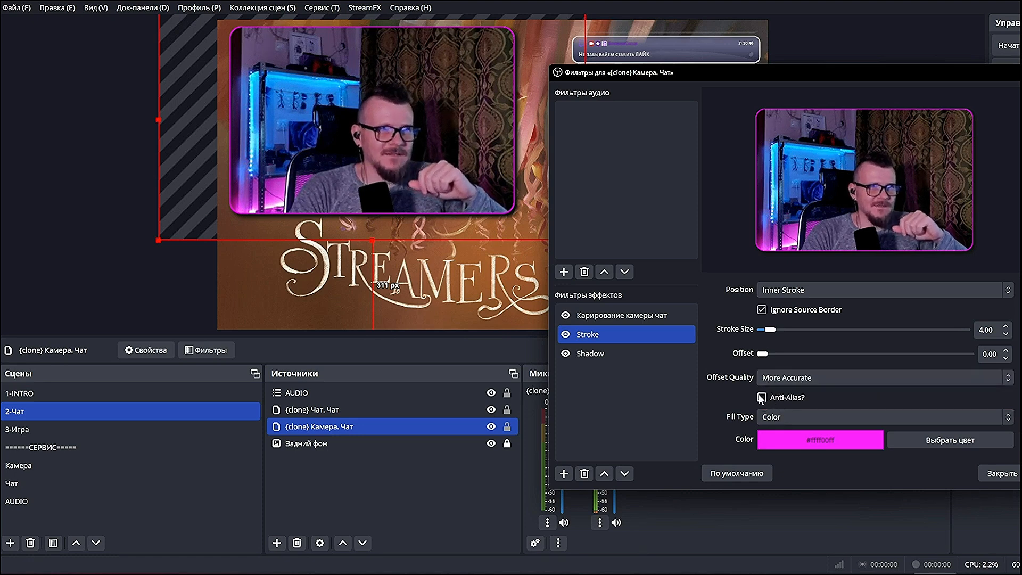
mouse_move(770, 330)
mouse_down()
mouse_move(763, 332)
mouse_move(771, 331)
mouse_up()
click(787, 377)
click(777, 390)
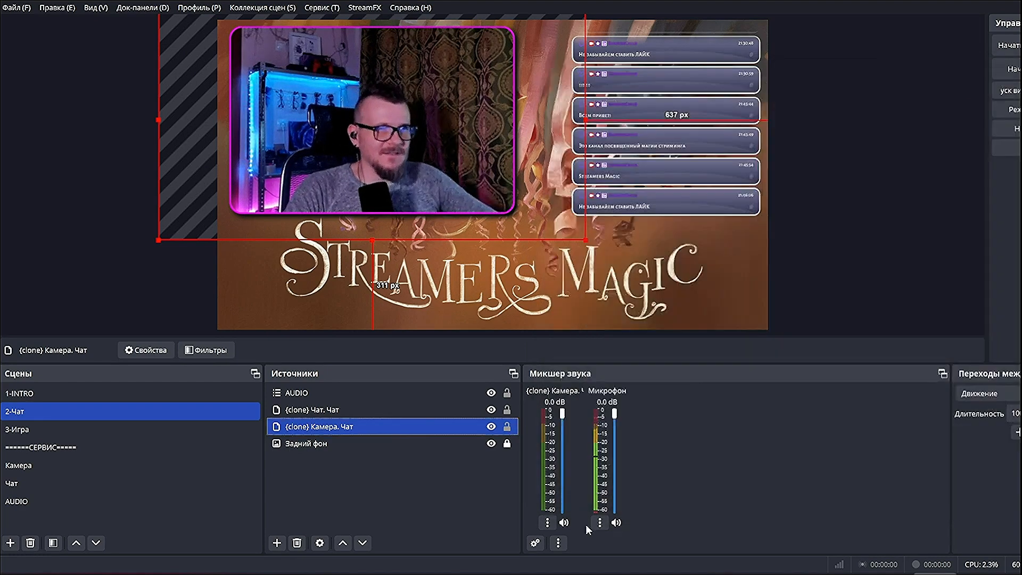
In 3-Игра, resize the camera clone's rectangular Кардирование камеры игра mask to 1341 by 872 px with rounded corners.
click(381, 484)
click(97, 429)
click(342, 460)
click(350, 523)
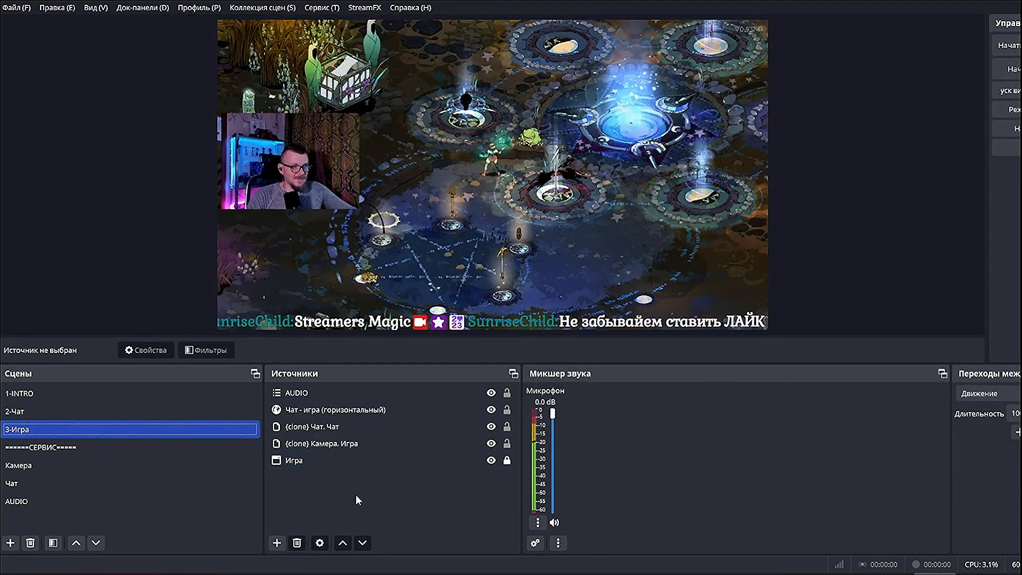
click(325, 445)
click(353, 312)
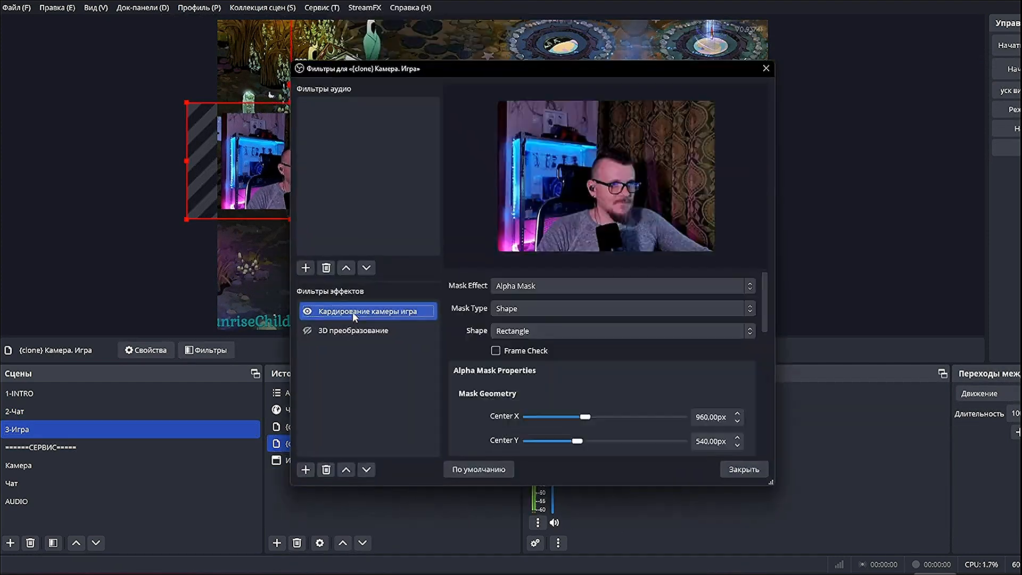
drag(428, 67, 655, 46)
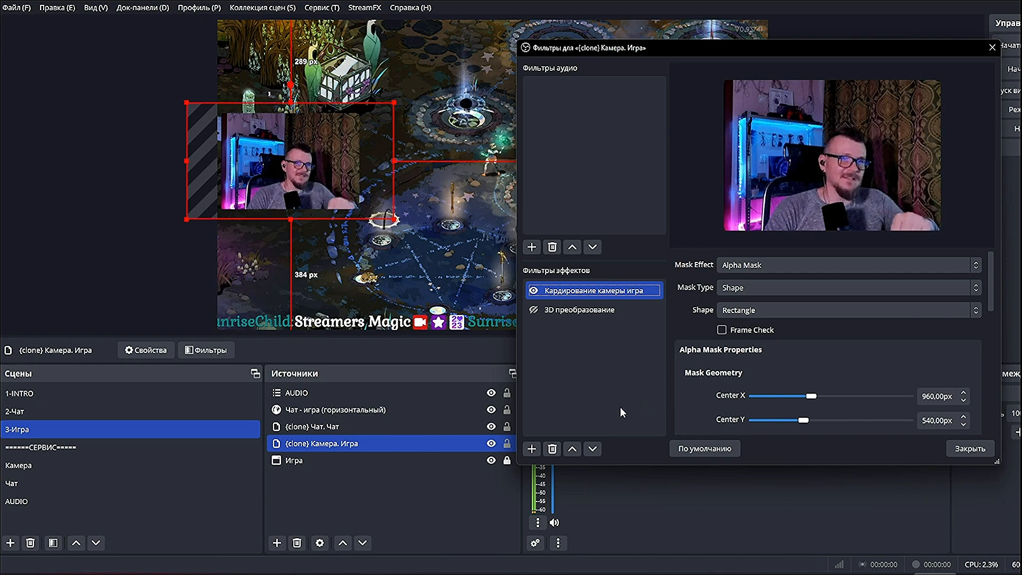
scroll(818, 353, down, 3)
drag(818, 357, 810, 382)
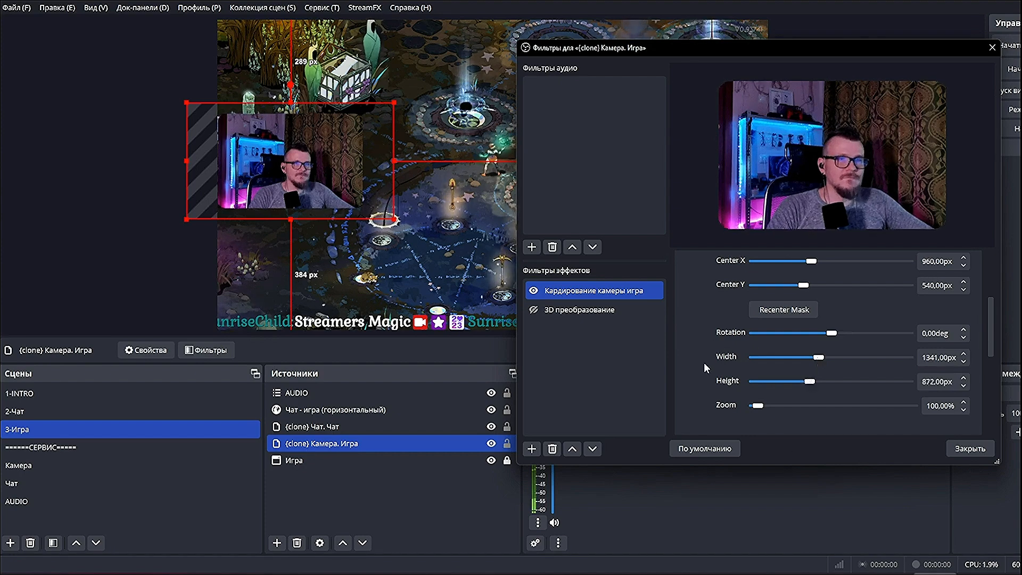
Add a Shadow effect filter to {clone} Камера. Игра.
click(531, 449)
click(592, 151)
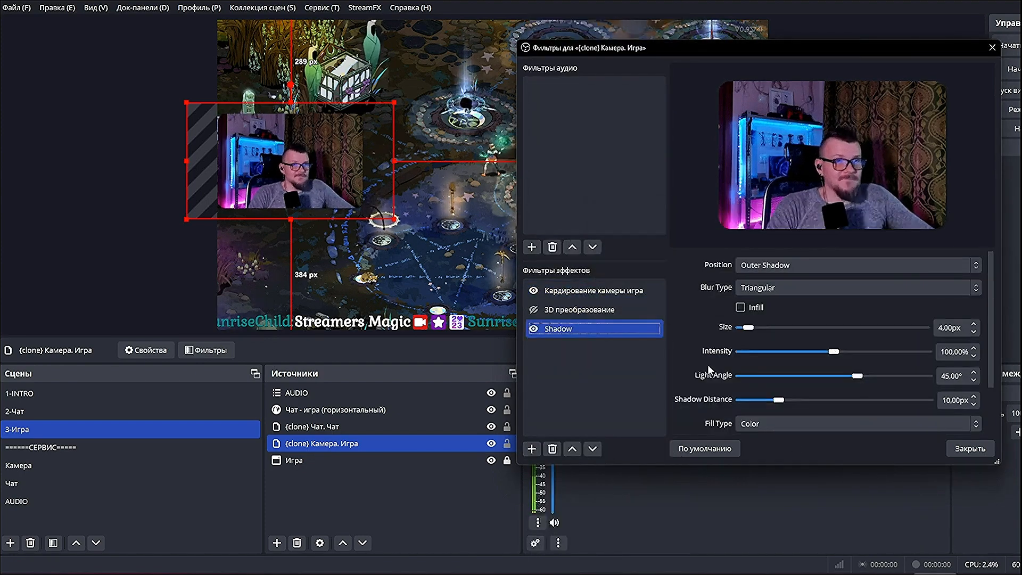
Set the Shadow filter to size 15 px, intensity 104.80%, light angle 53.80° and shadow distance 19 px.
drag(748, 327, 767, 326)
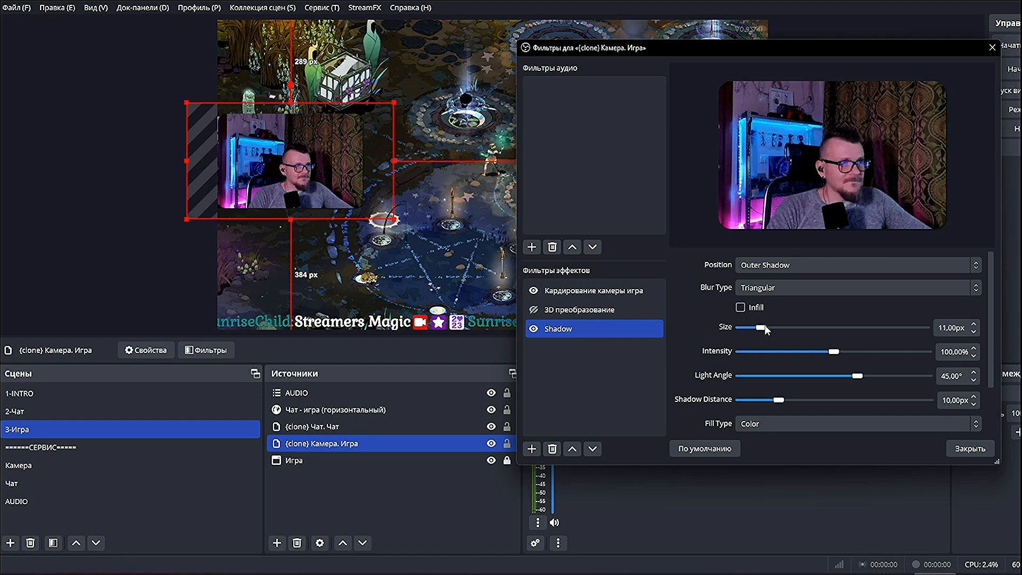
drag(834, 351, 833, 375)
drag(780, 400, 861, 376)
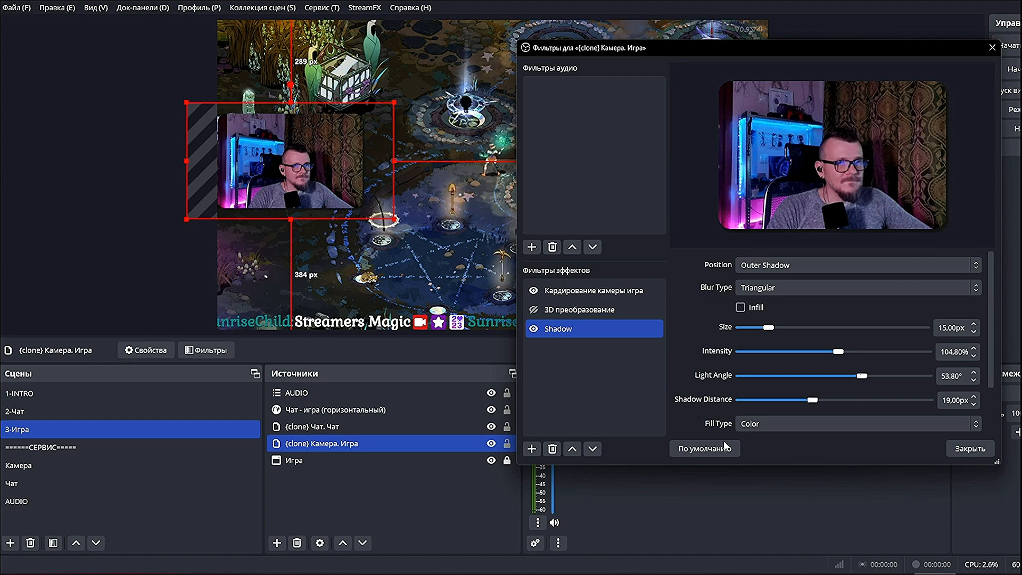
Add a Glow effect filter to {clone} Камера. Игра and place it above Shadow.
click(531, 448)
click(584, 49)
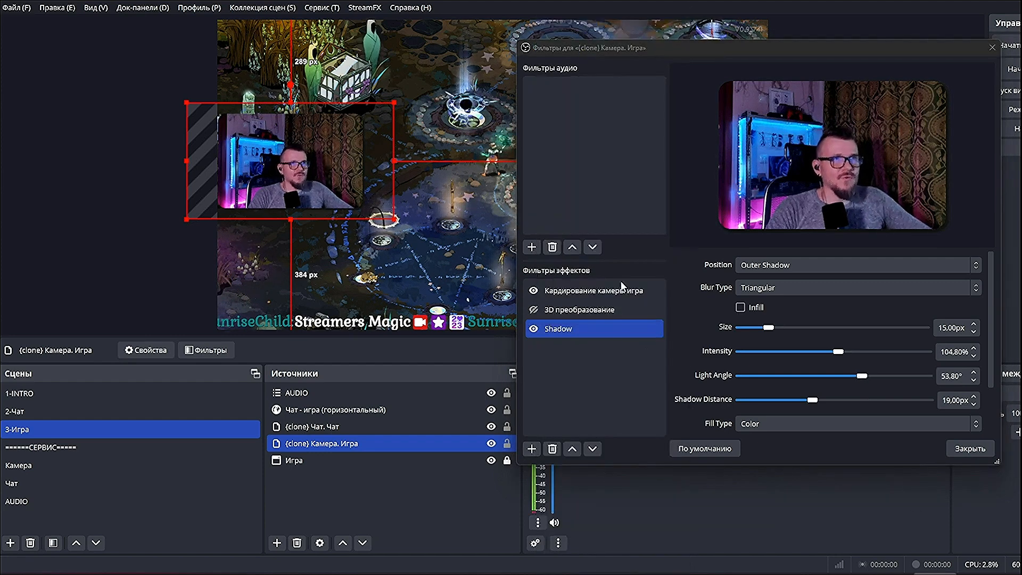
click(723, 274)
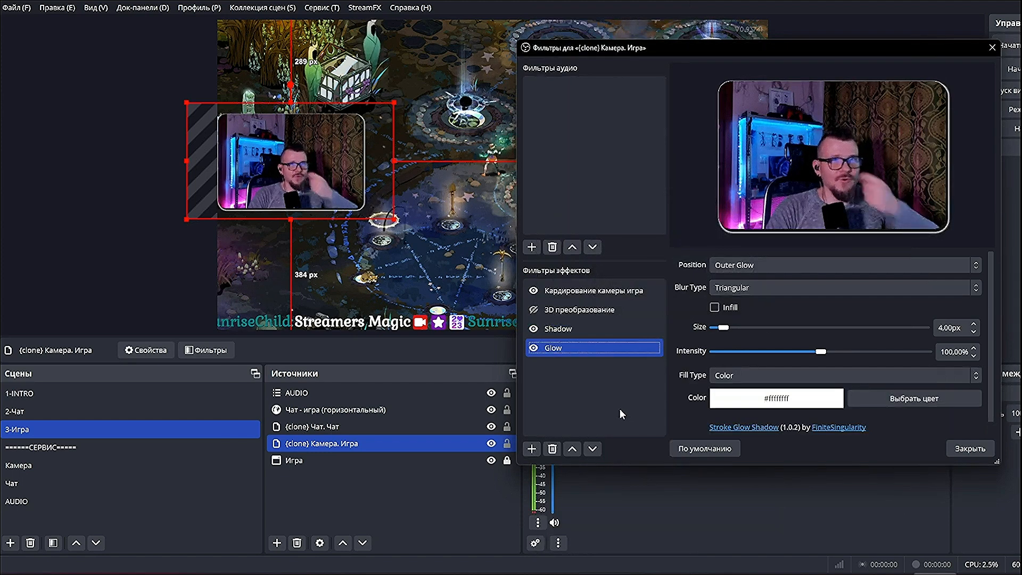
drag(572, 350, 578, 326)
Color the Glow filter magenta #ffe100ff, set its size to 14 px and raise its intensity.
click(907, 397)
click(767, 132)
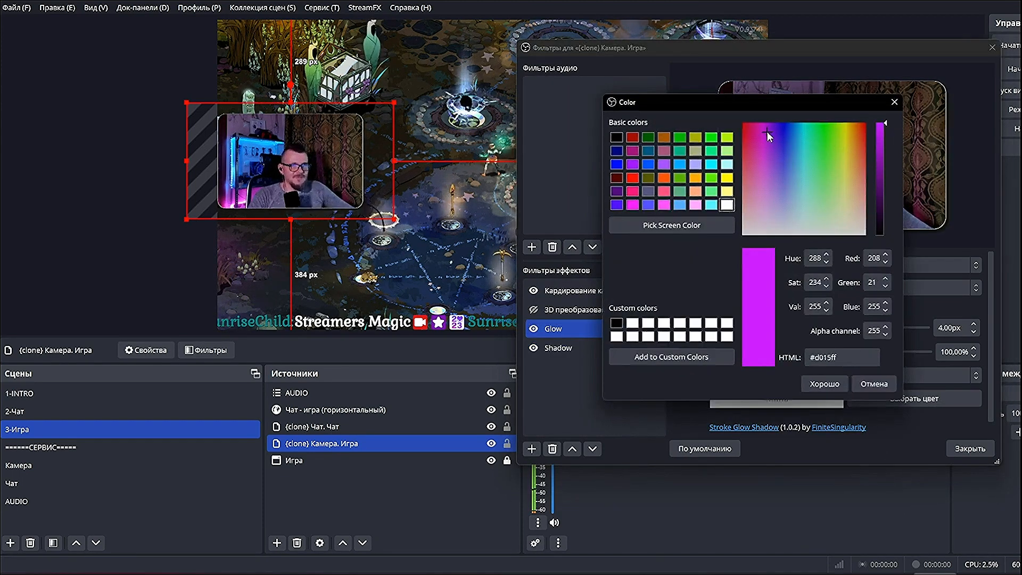
click(830, 383)
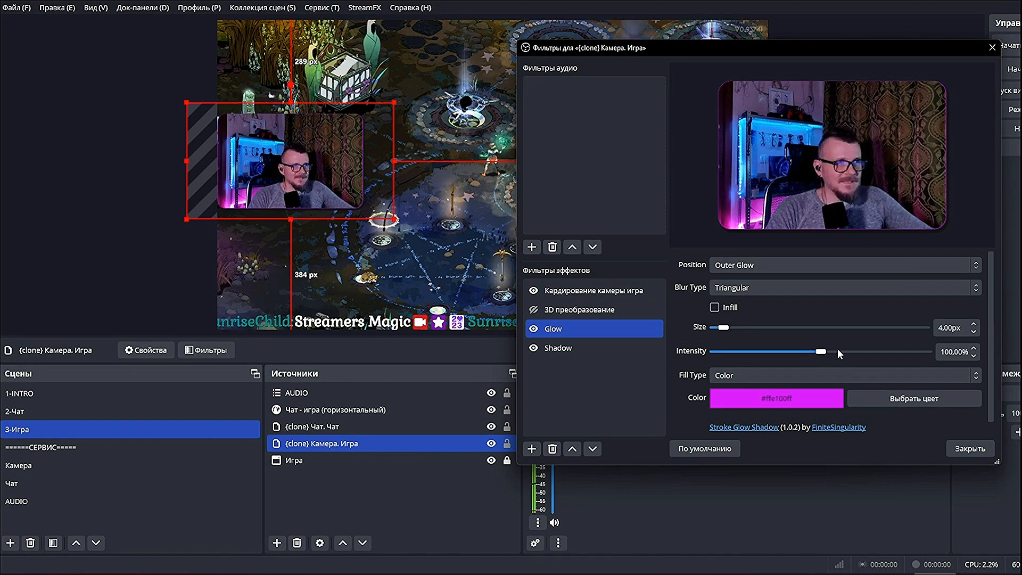
click(743, 328)
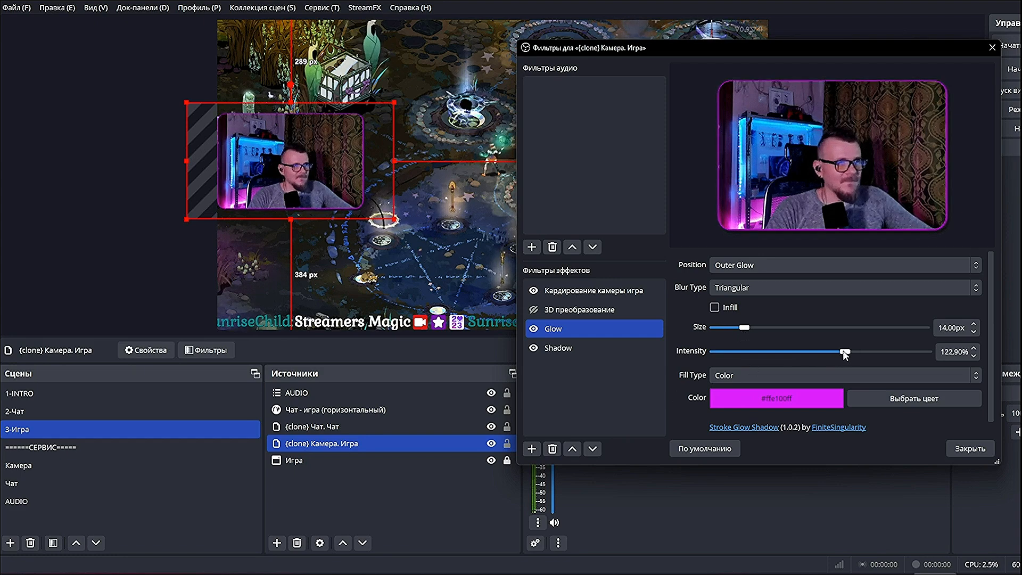
drag(821, 351, 832, 353)
click(970, 449)
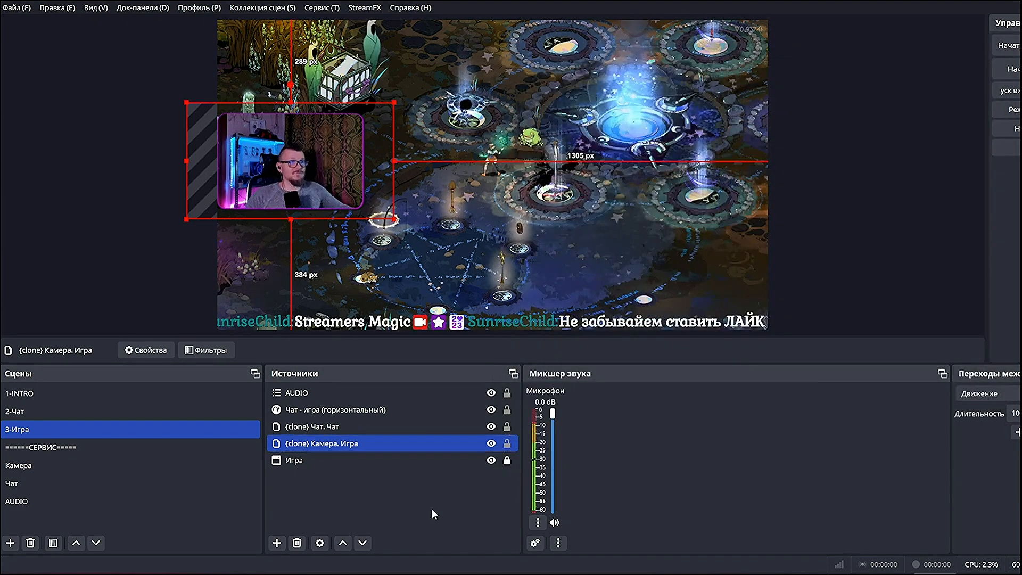
Lock {clone} Камера. Игра, and switch between scenes 2-Чат and 3-Игра to check the scene transition.
click(507, 442)
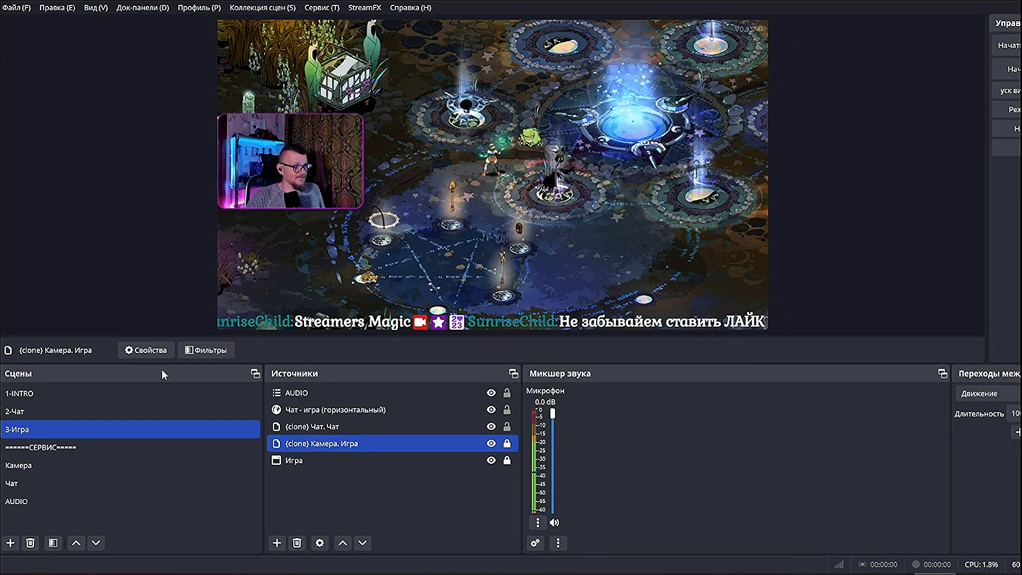
click(46, 416)
click(35, 427)
click(36, 416)
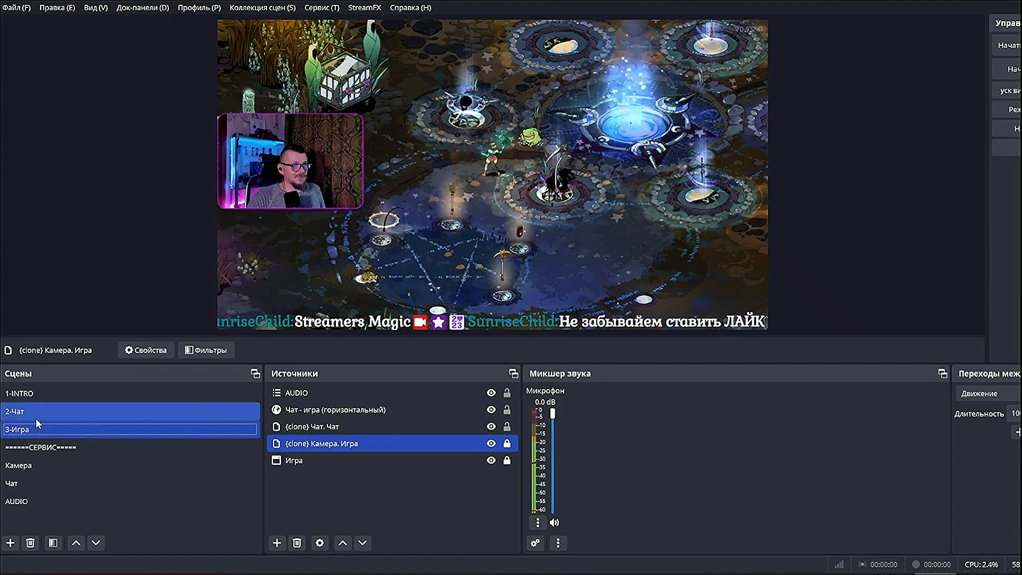
click(34, 428)
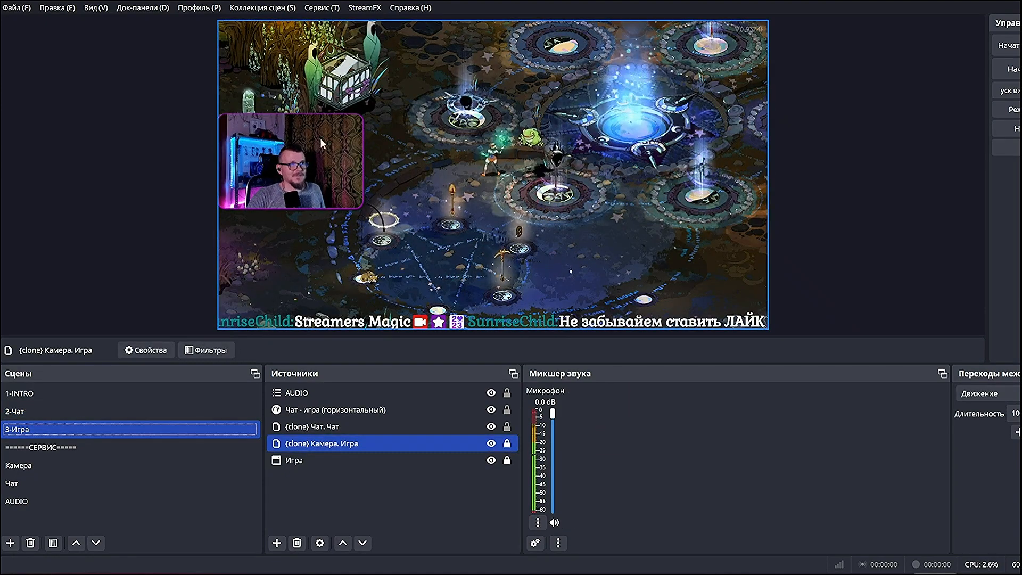
click(390, 492)
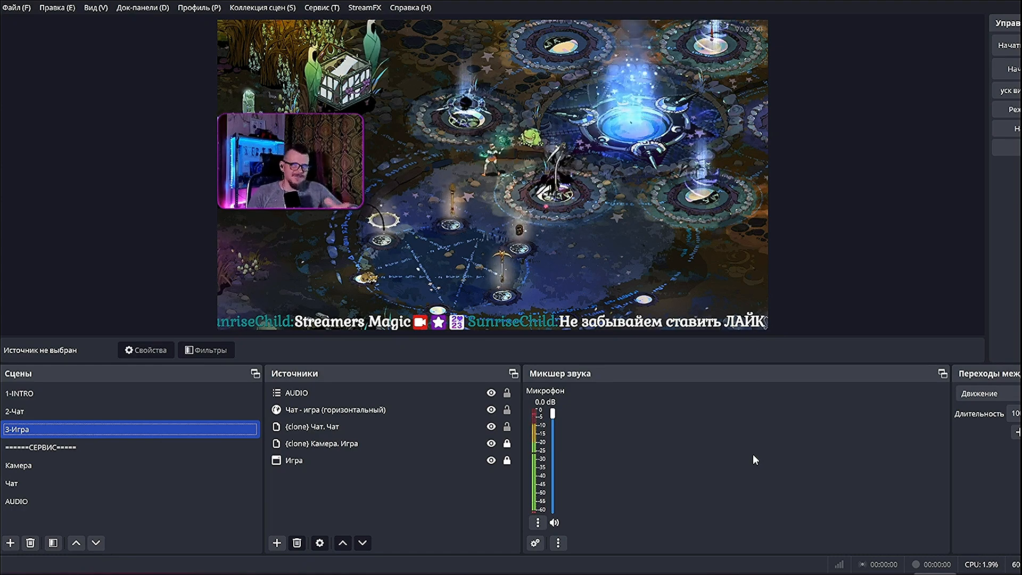
Give {clone} Камера. Игра the show transition Сдвиг with direction Вправо.
right_click(346, 442)
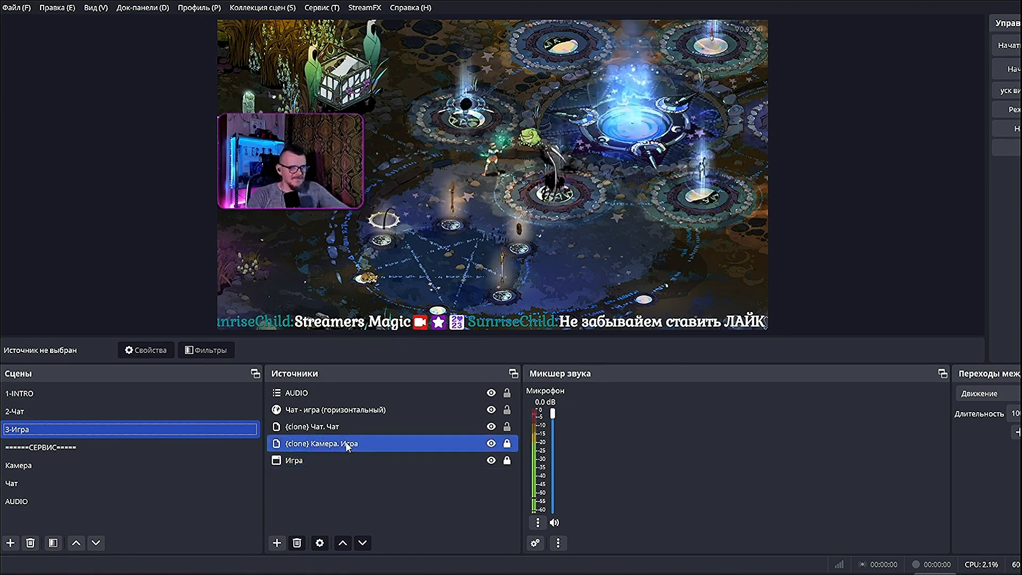
mouse_move(397, 330)
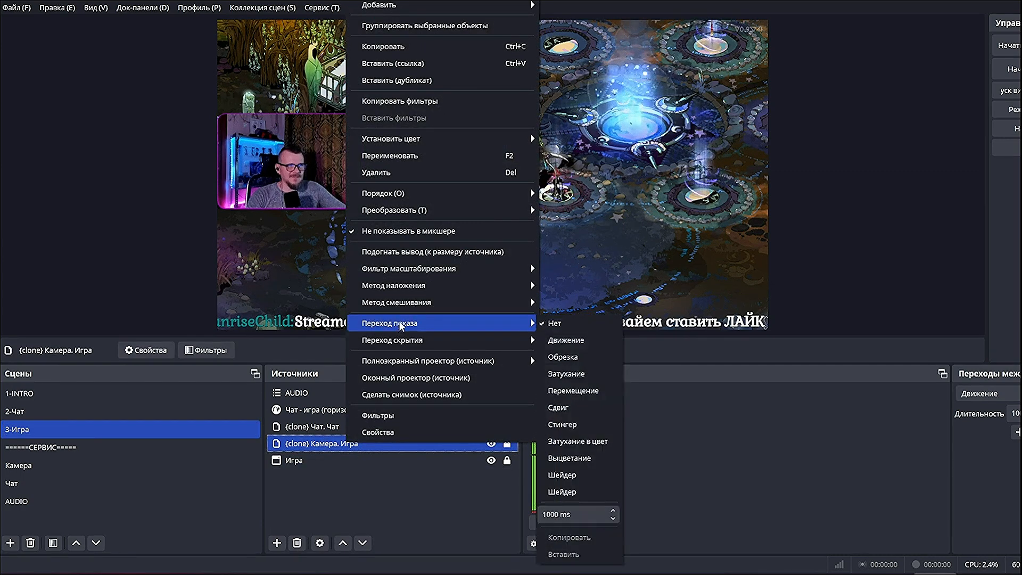
click(565, 407)
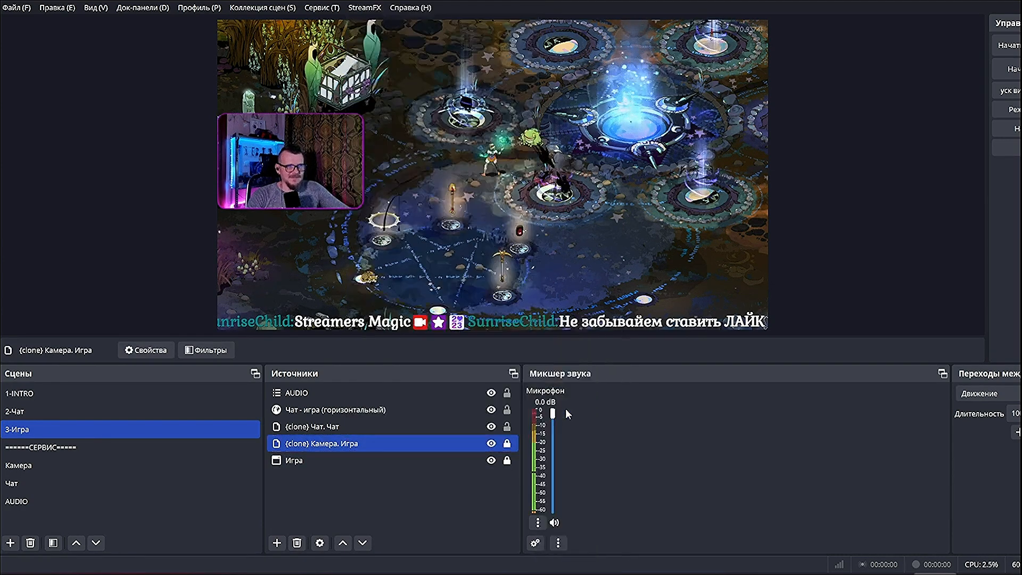
click(368, 284)
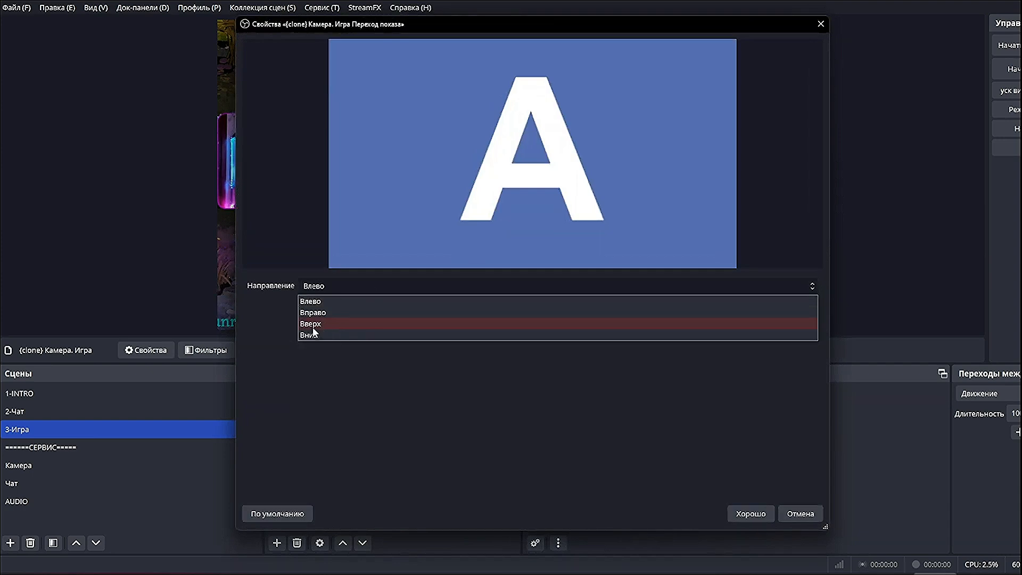
click(318, 313)
click(747, 515)
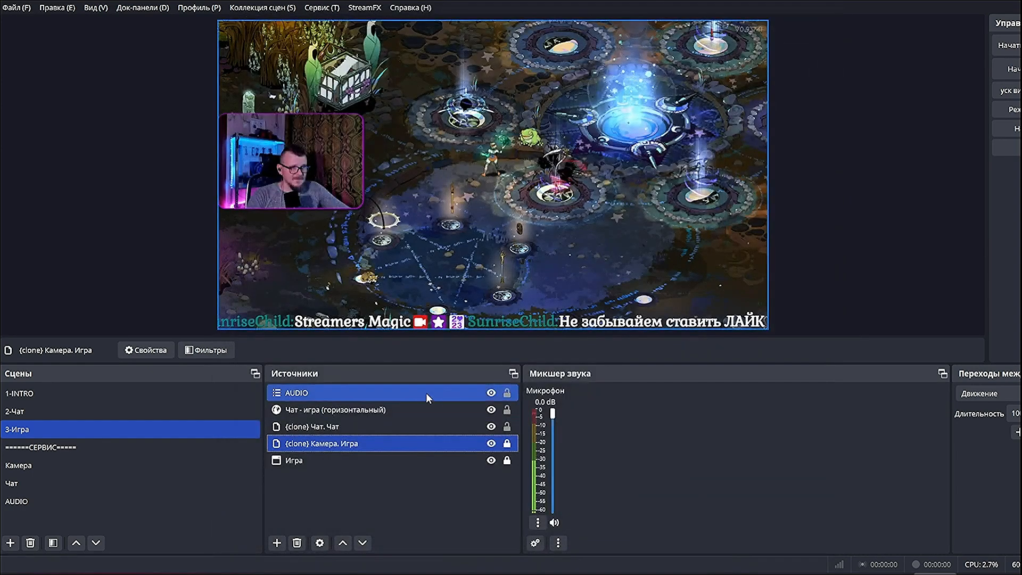
Give {clone} Камера. Игра the hide transition Сдвиг with direction Влево.
right_click(355, 443)
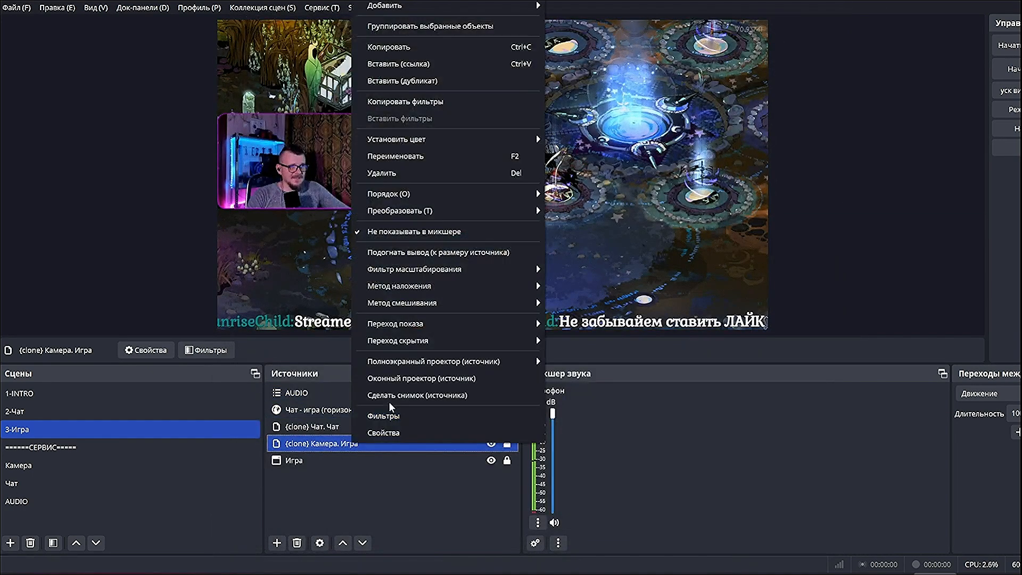
mouse_move(396, 338)
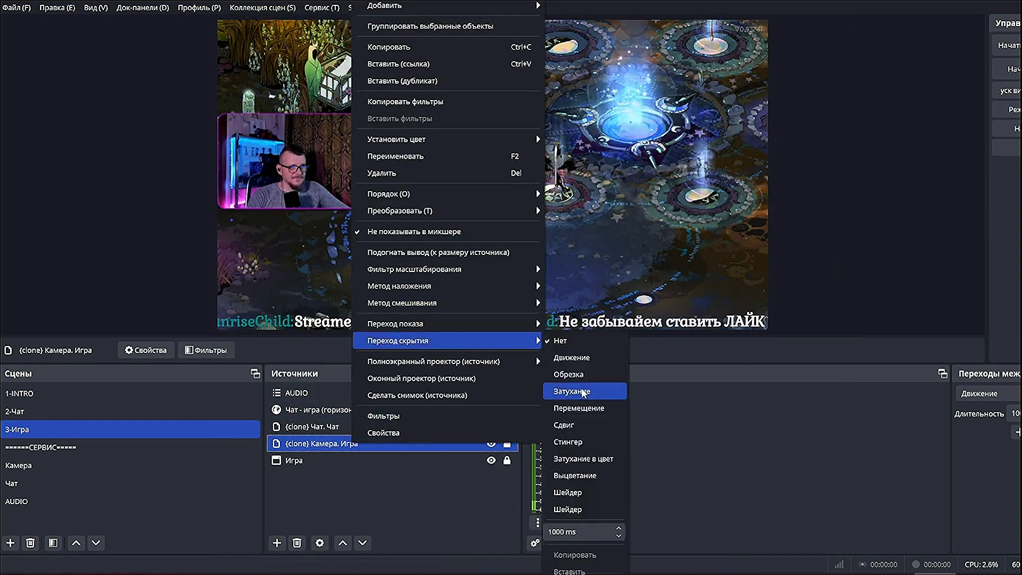
click(567, 425)
click(415, 287)
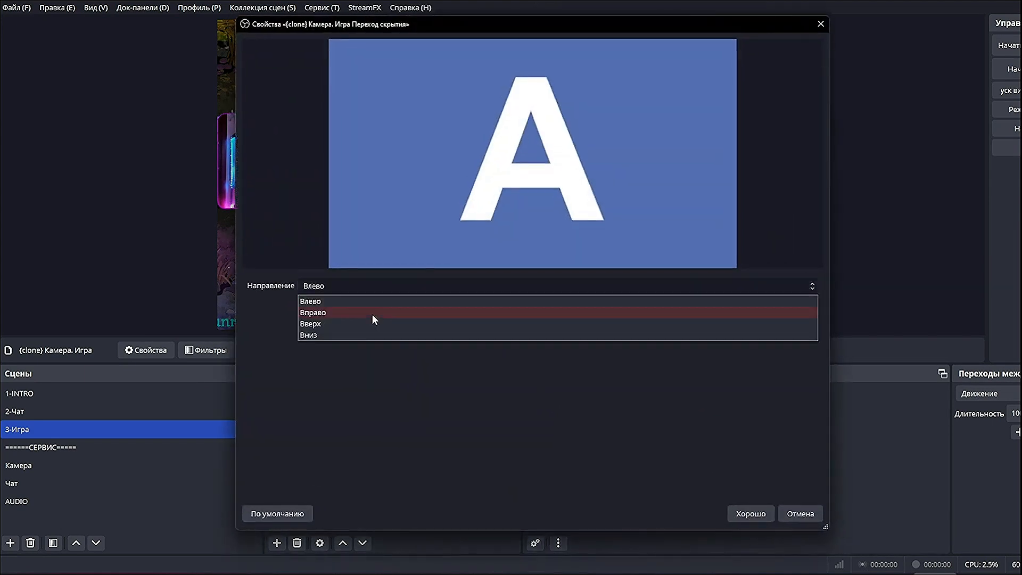
click(352, 301)
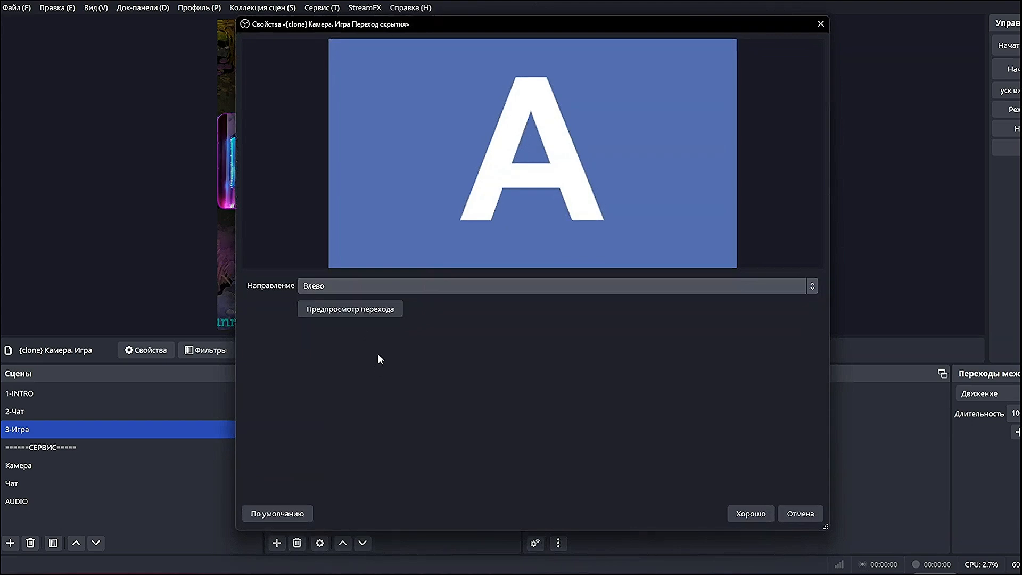
click(751, 514)
Check the show transition type and duration assigned to {clone} Камера. Игра.
right_click(366, 445)
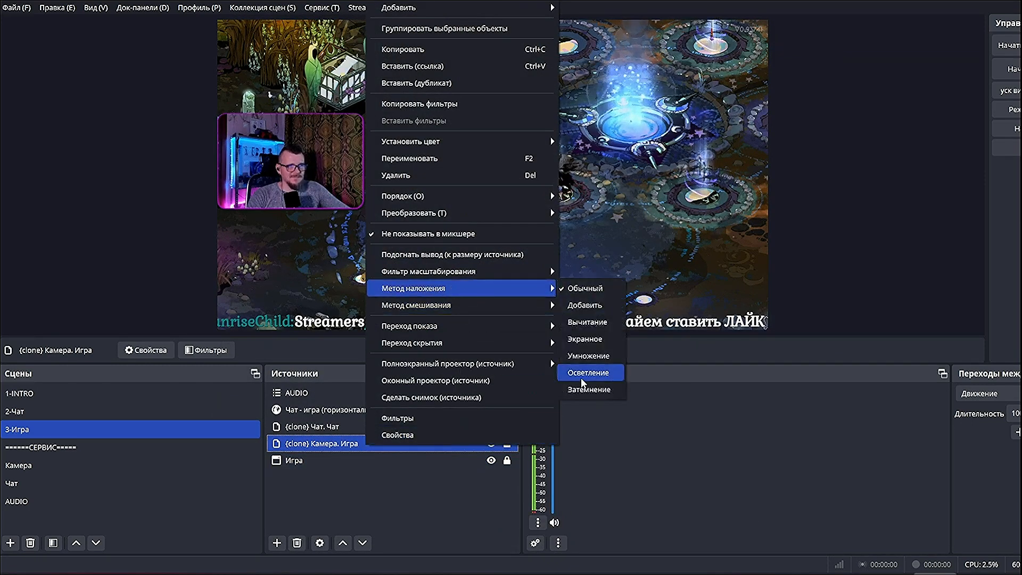
mouse_move(478, 330)
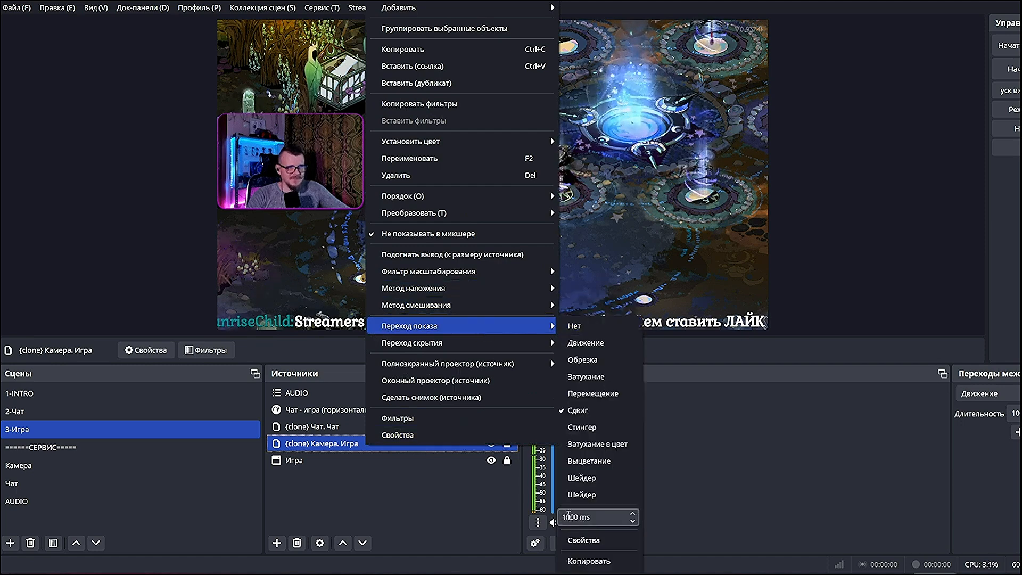
click(398, 504)
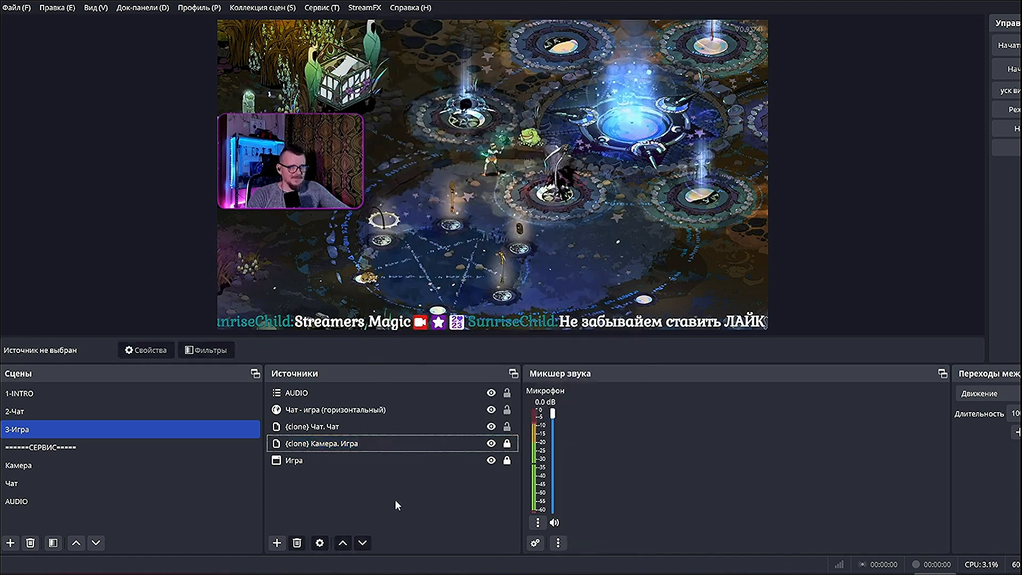
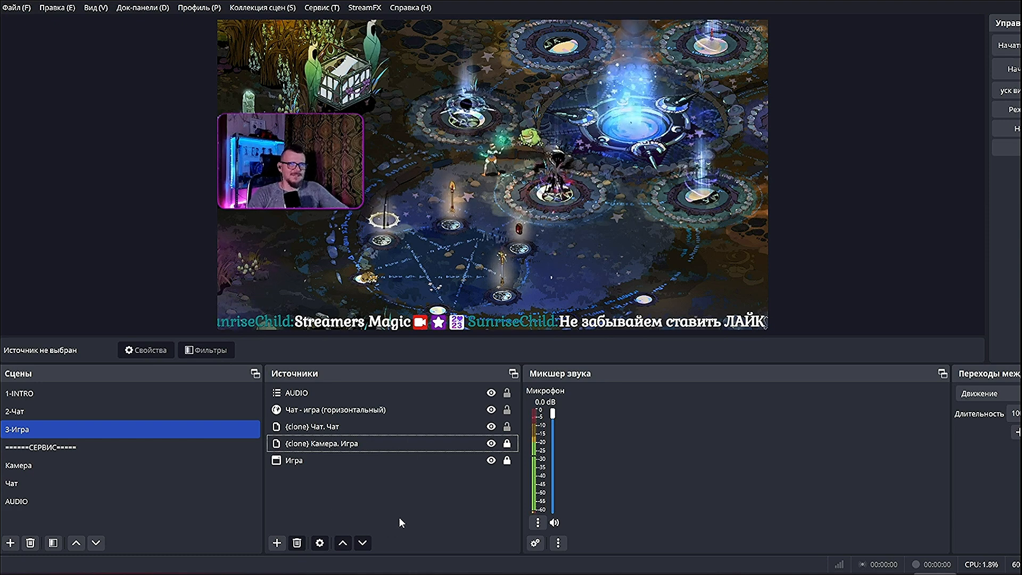
Hide and show {clone} Камера. Игра to preview its slide transitions, and unmute the microphone.
click(492, 444)
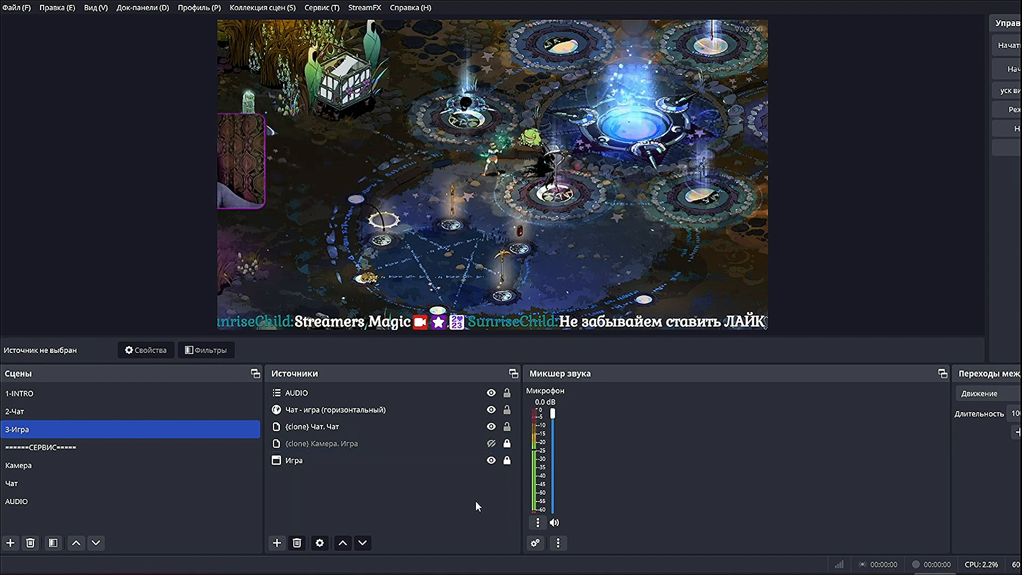
click(491, 444)
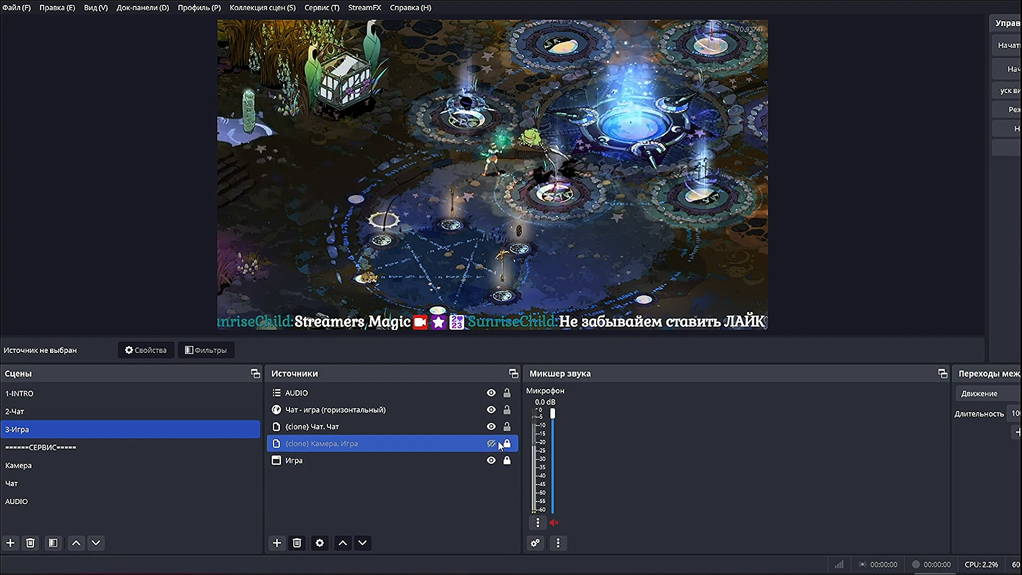
click(491, 443)
click(554, 523)
In scene 2-Чат, give {clone} Чат. Чат the show transition Сдвиг with direction Вправо.
click(36, 411)
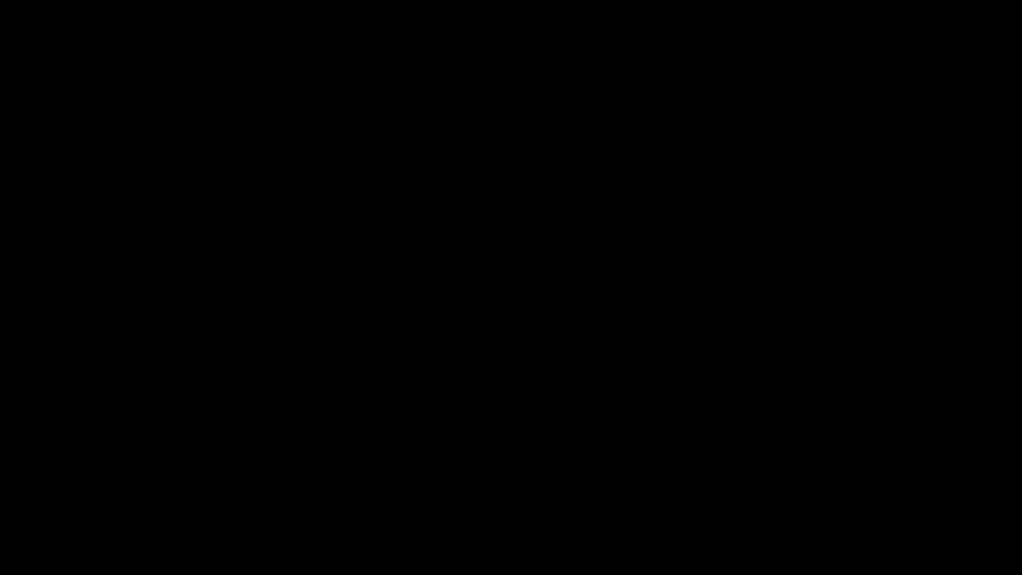
click(345, 410)
right_click(345, 414)
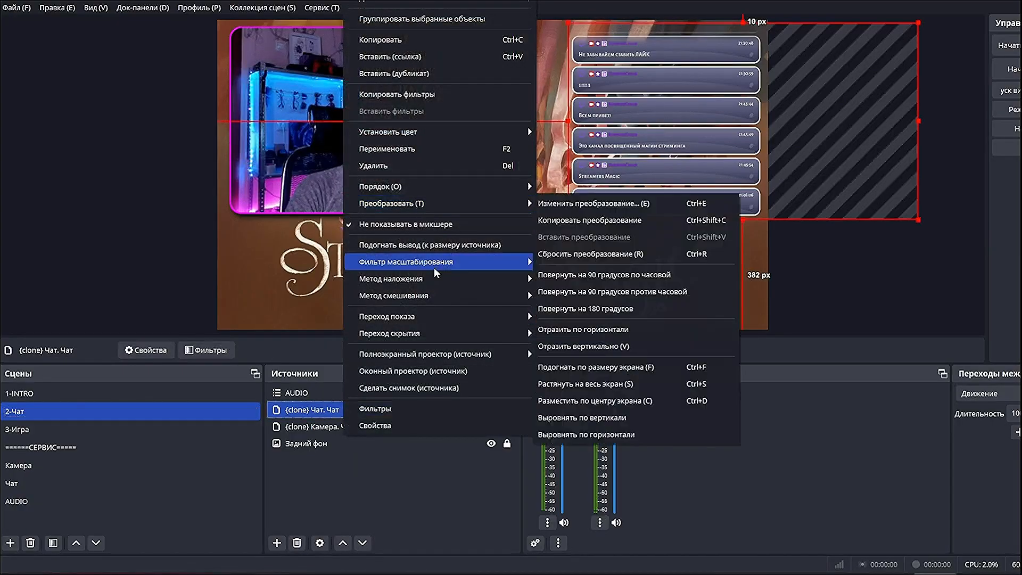
click(565, 347)
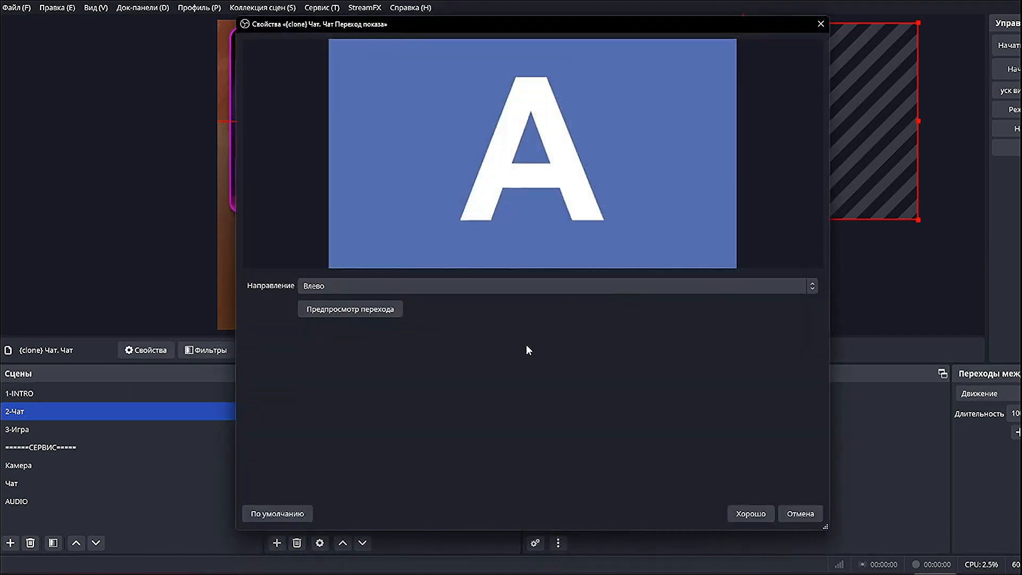
click(398, 287)
click(370, 321)
click(751, 514)
right_click(357, 410)
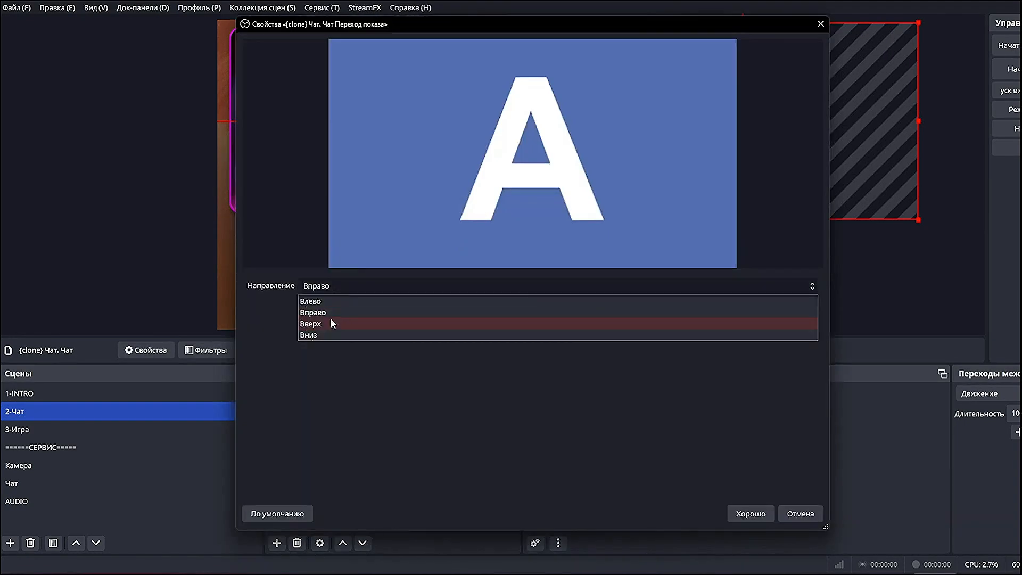
click(330, 317)
click(746, 511)
Give {clone} Чат. Чат the hide transition Сдвиг with direction Влево.
click(491, 410)
right_click(404, 411)
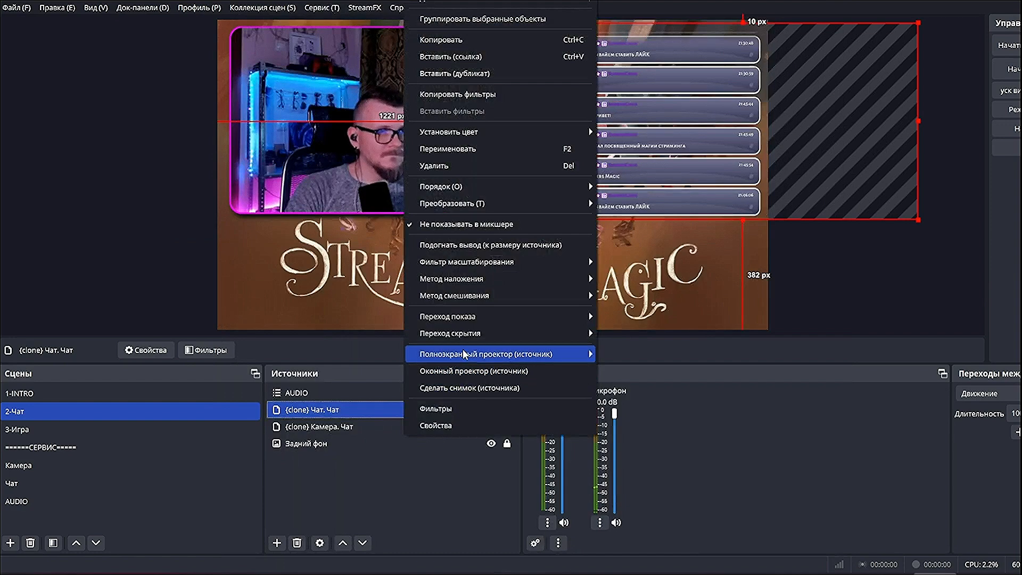
mouse_move(465, 333)
click(615, 418)
click(364, 287)
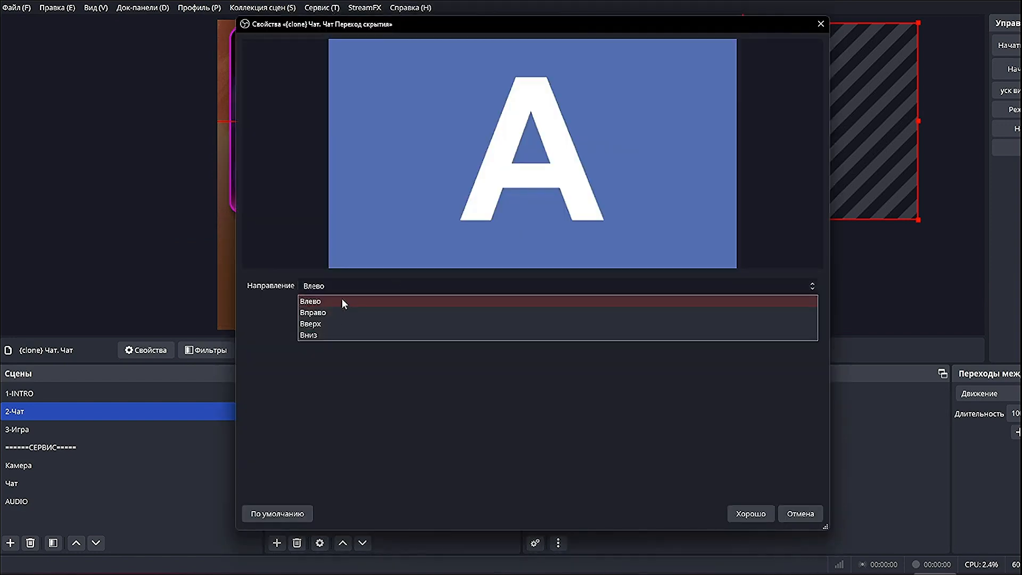
click(342, 302)
click(751, 513)
Give {clone} Камера. Чат the show transition Сдвиг and choose its direction.
right_click(341, 429)
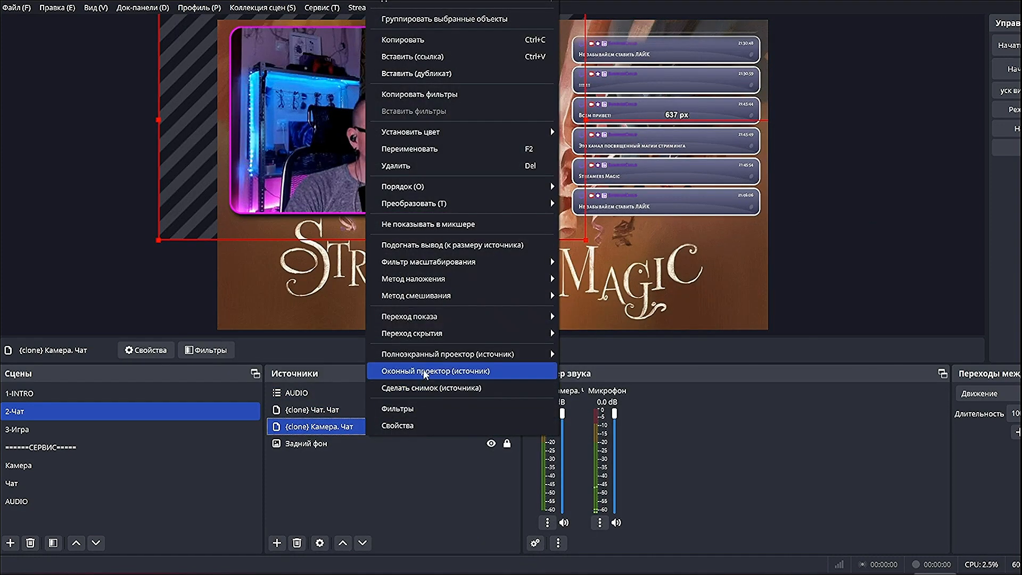
click(617, 367)
click(452, 286)
click(341, 301)
click(750, 514)
Give {clone} Камера. Чат the hide transition Сдвиг and choose its direction.
right_click(383, 400)
click(615, 417)
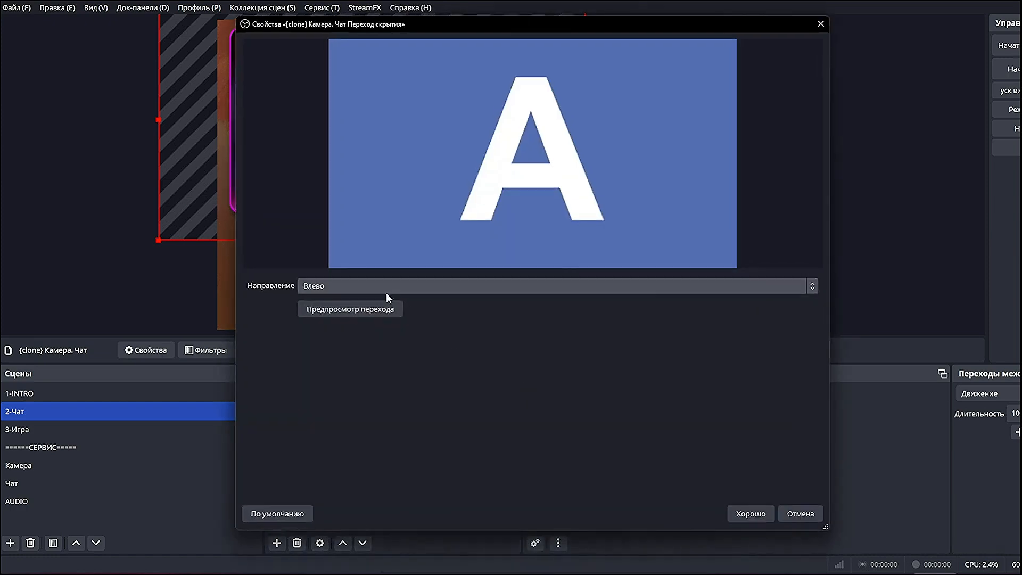
click(387, 287)
click(343, 323)
click(750, 514)
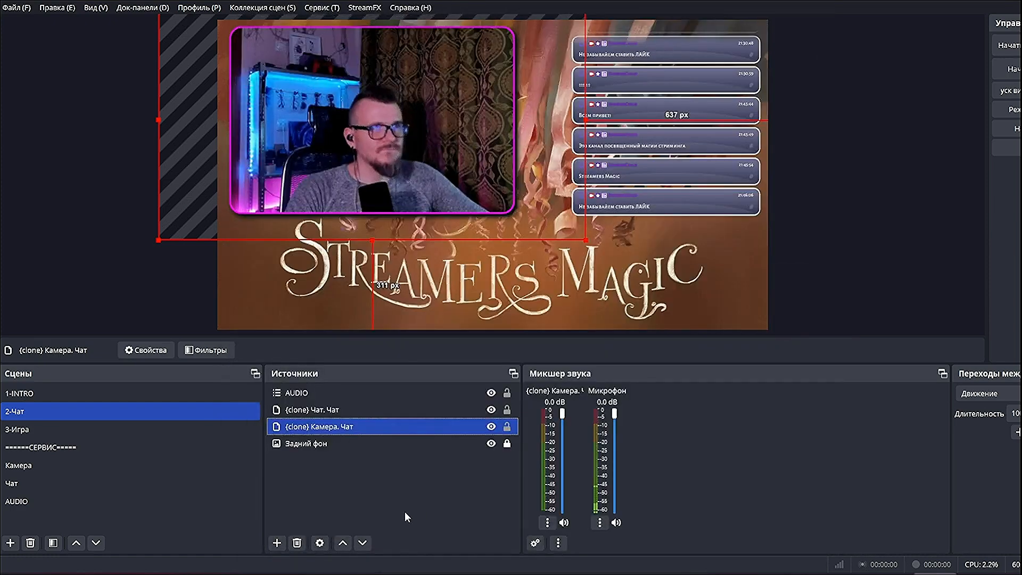
Hide and show {clone} Камера. Чат and {clone} Чат. Чат to preview their slide transitions.
click(490, 427)
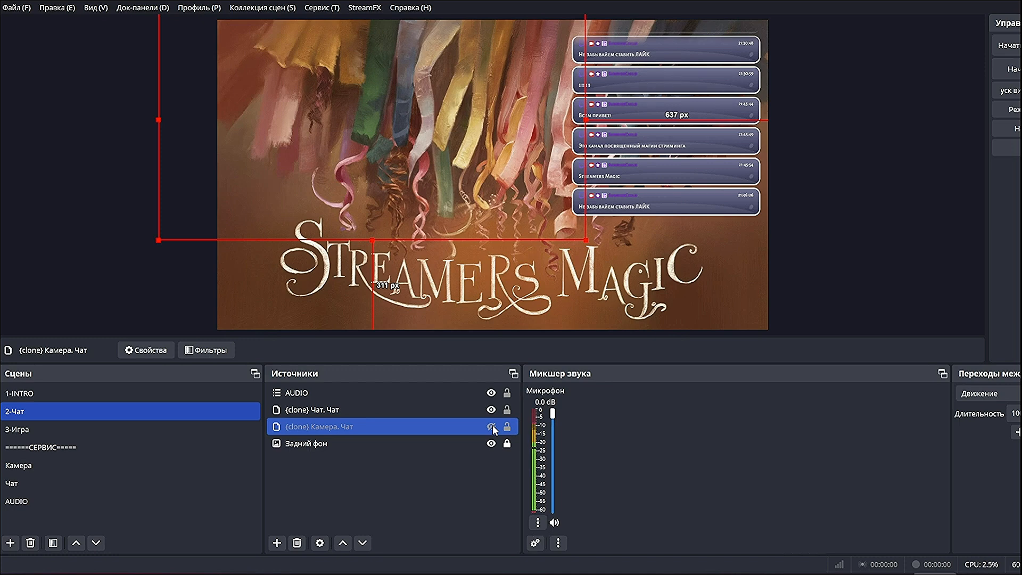
click(491, 427)
click(491, 409)
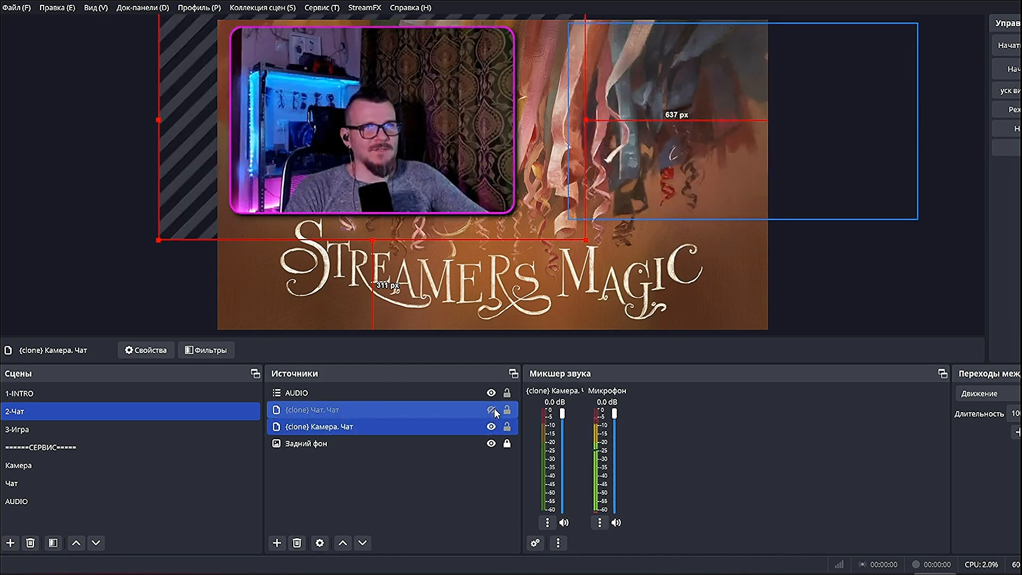
click(492, 410)
click(466, 496)
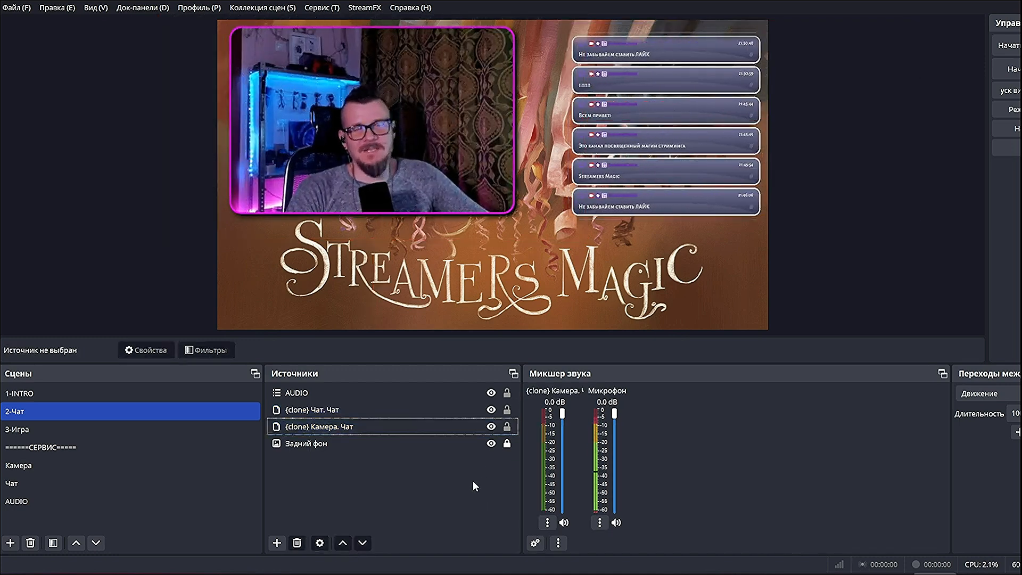
Switch between scenes 3-Игра and 2-Чат to examine how the sources move in the scene transition.
click(268, 414)
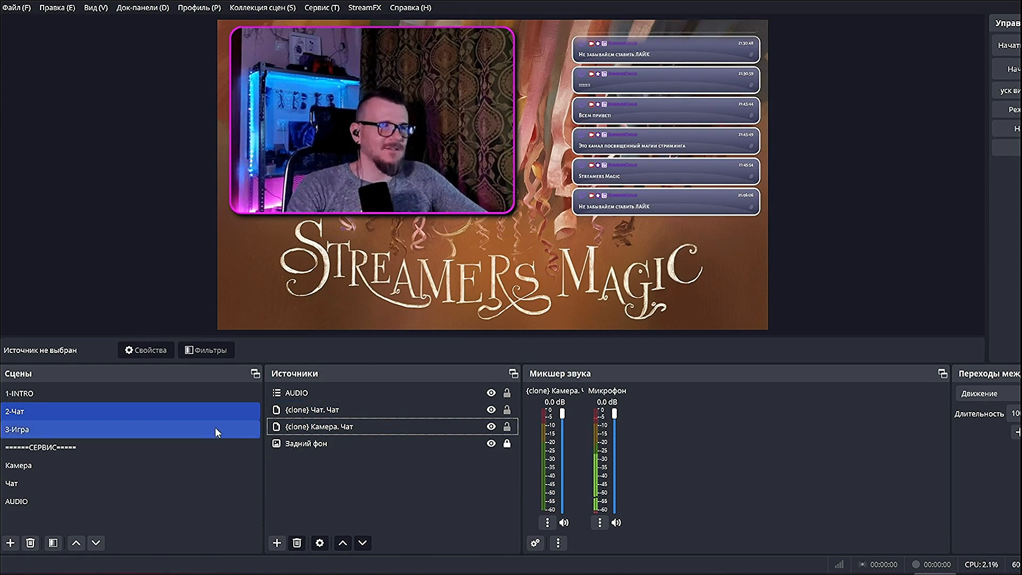
click(81, 431)
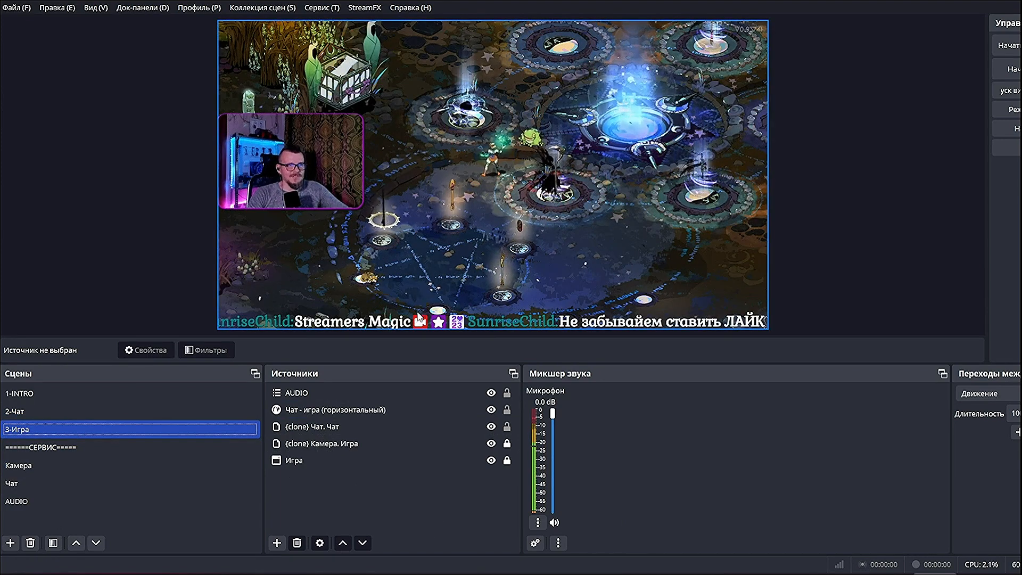
click(61, 407)
click(51, 429)
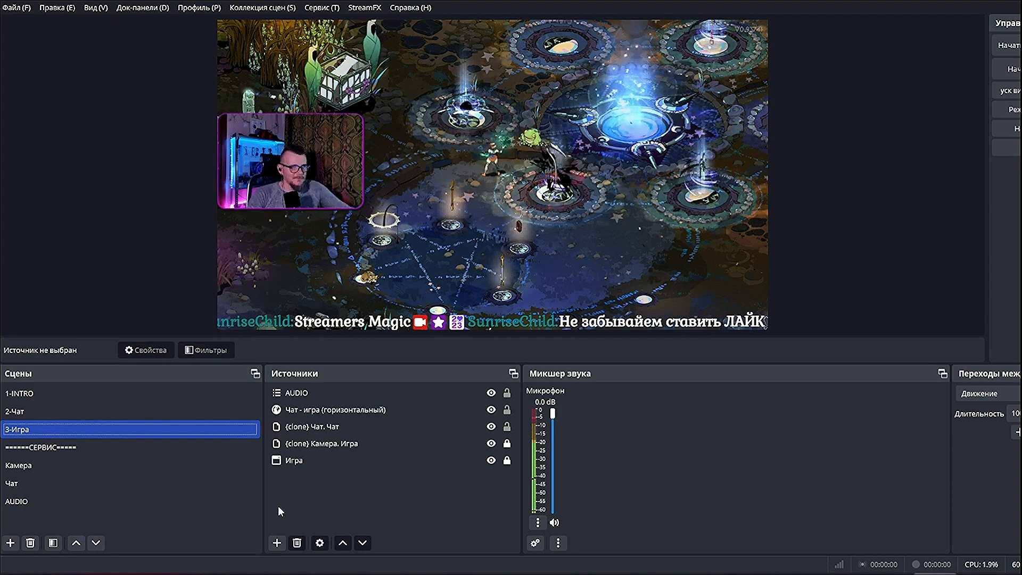
Copy Чат - игра (горизонтальный) from 3-Игра into 2-Чат and move it down about 74 px so its chat line leaves the canvas.
click(420, 410)
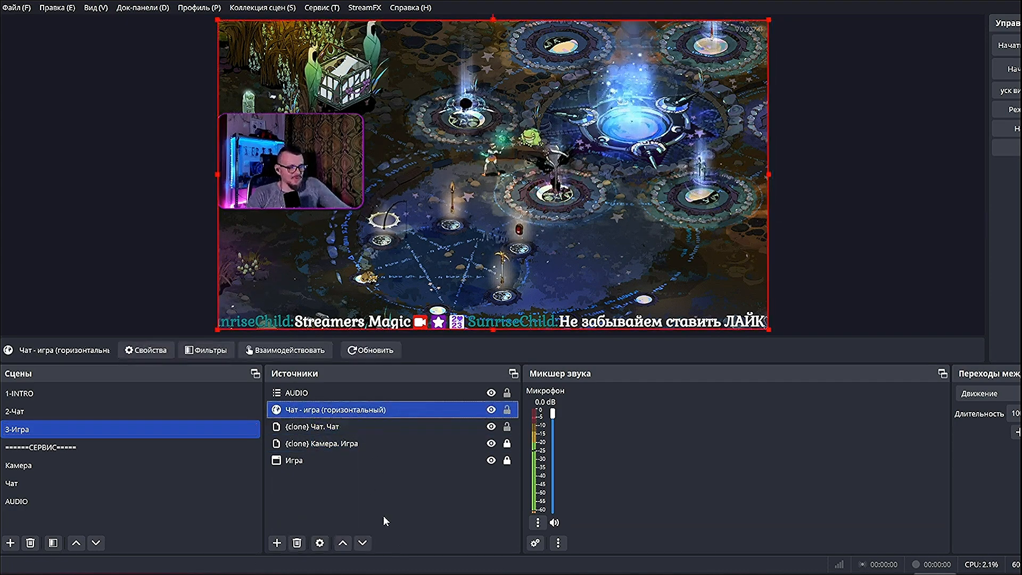
click(59, 407)
click(485, 321)
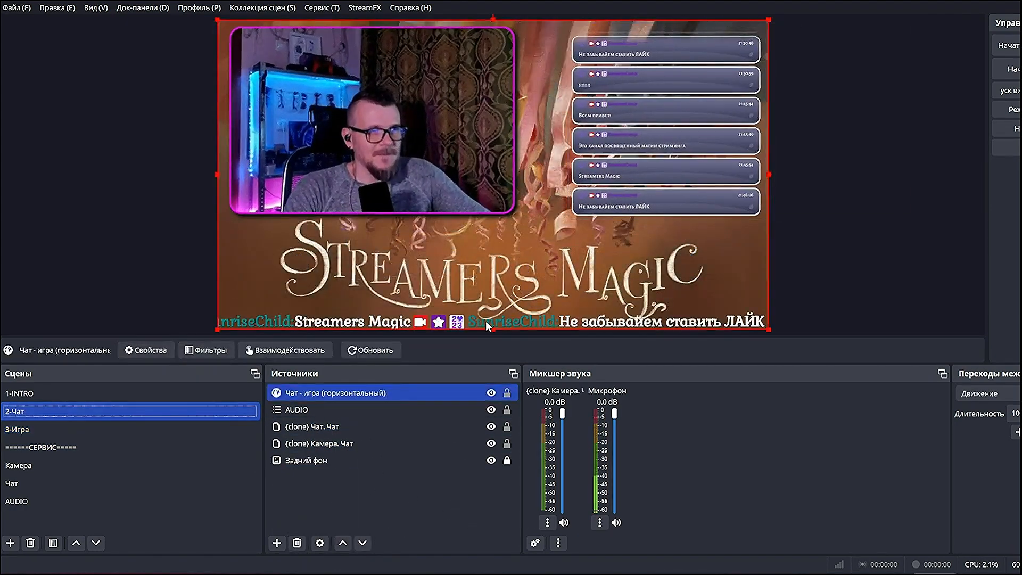
drag(438, 273, 438, 281)
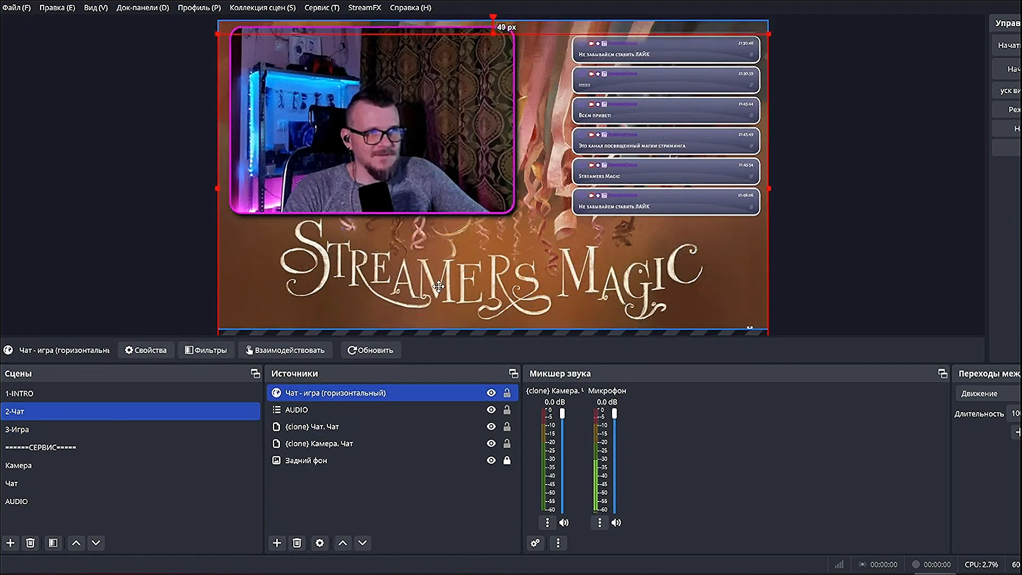
click(423, 497)
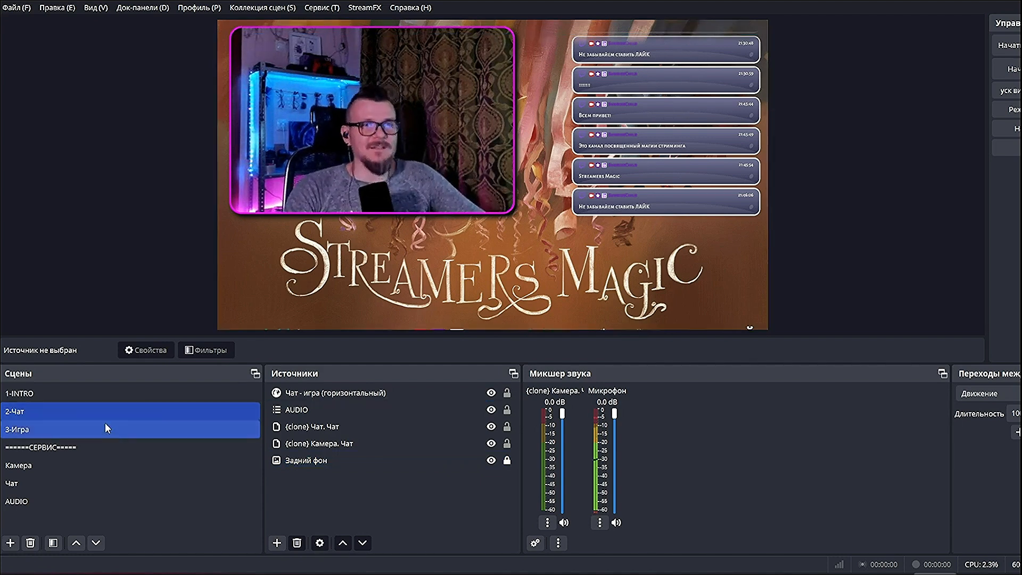
click(443, 291)
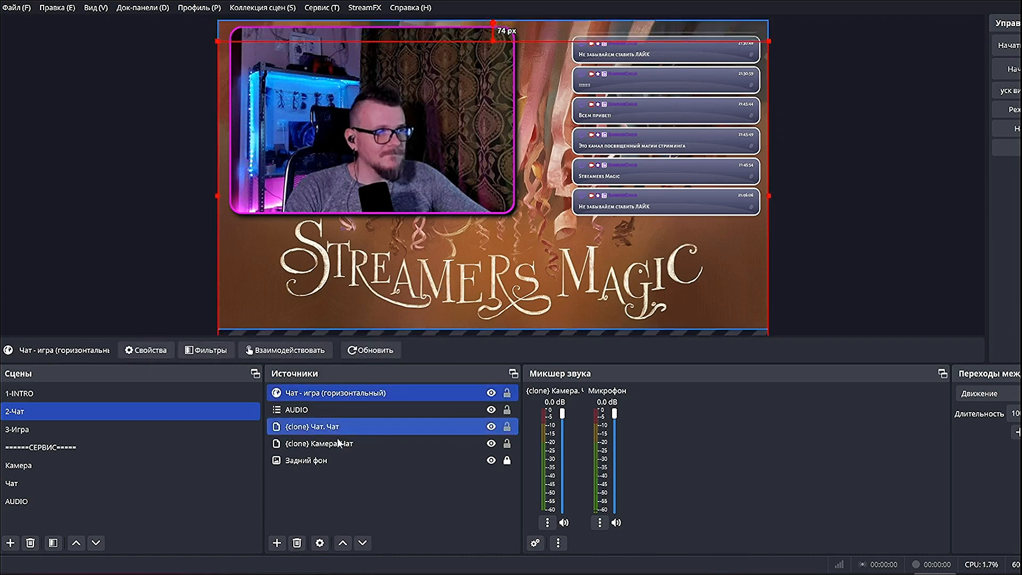
Switch repeatedly between 3-Игра and 2-Чат to preview the horizontal chat sliding in and out with the scene change.
click(50, 428)
click(472, 509)
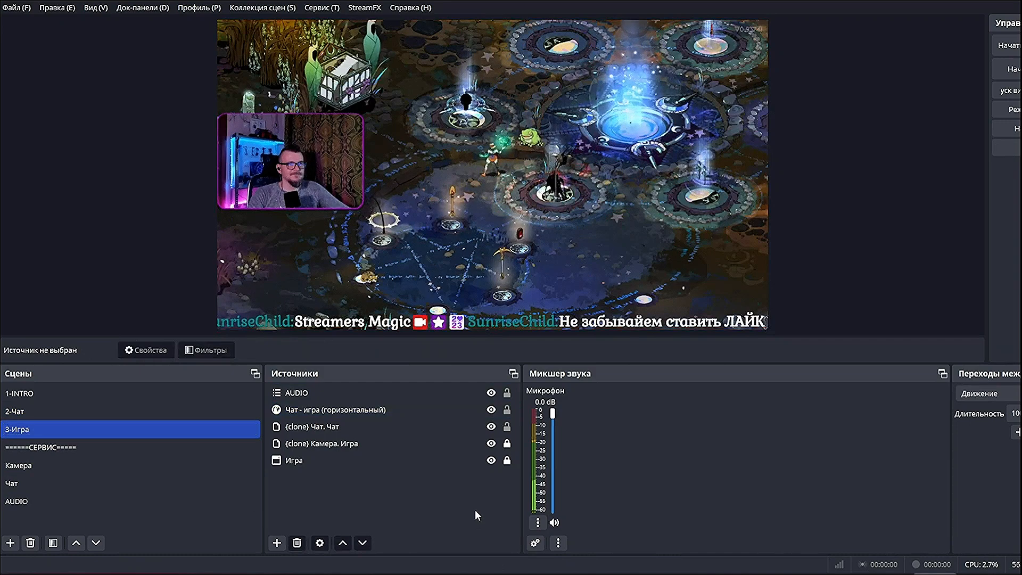
click(51, 411)
click(43, 426)
click(45, 413)
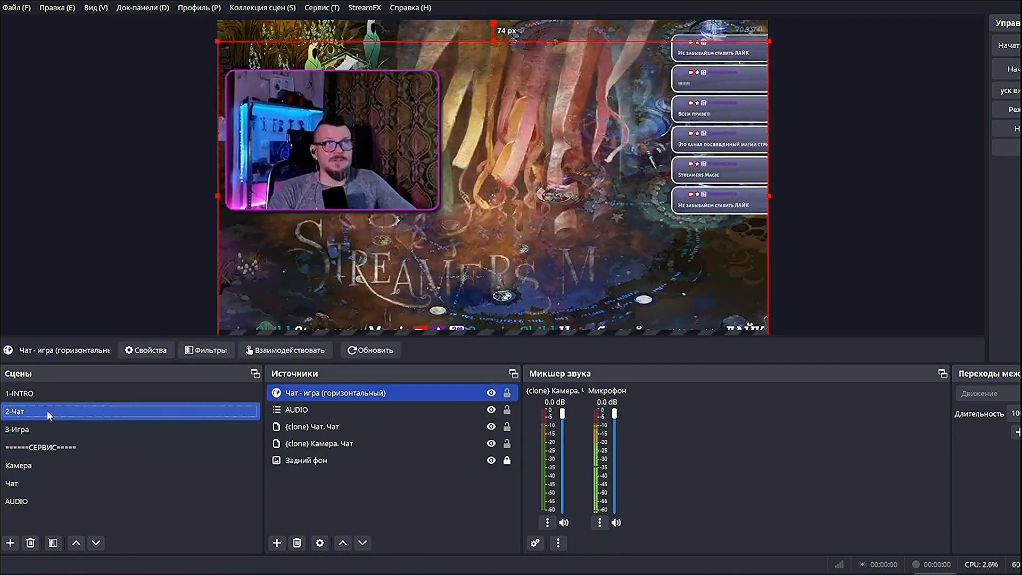
click(32, 427)
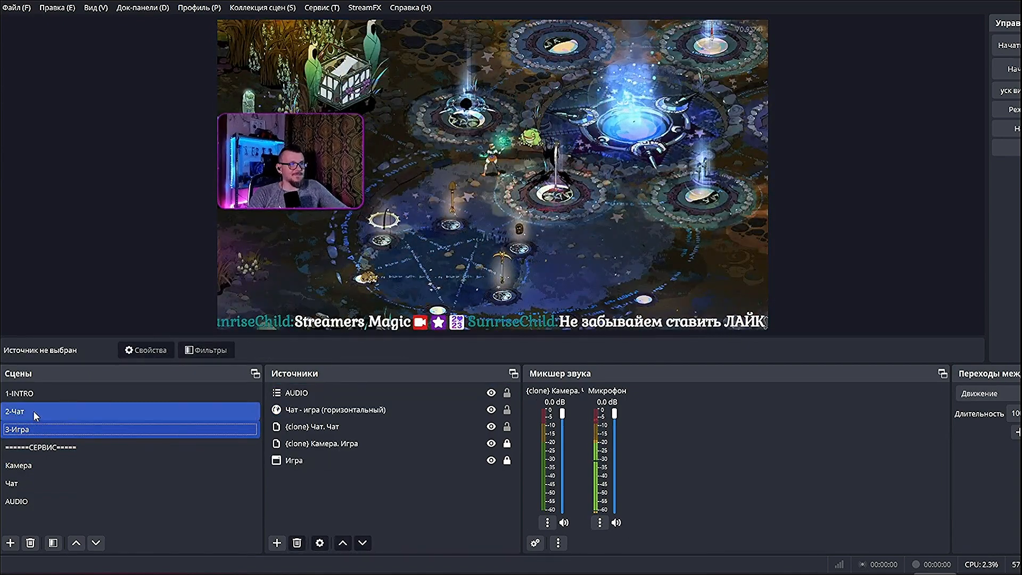
click(33, 410)
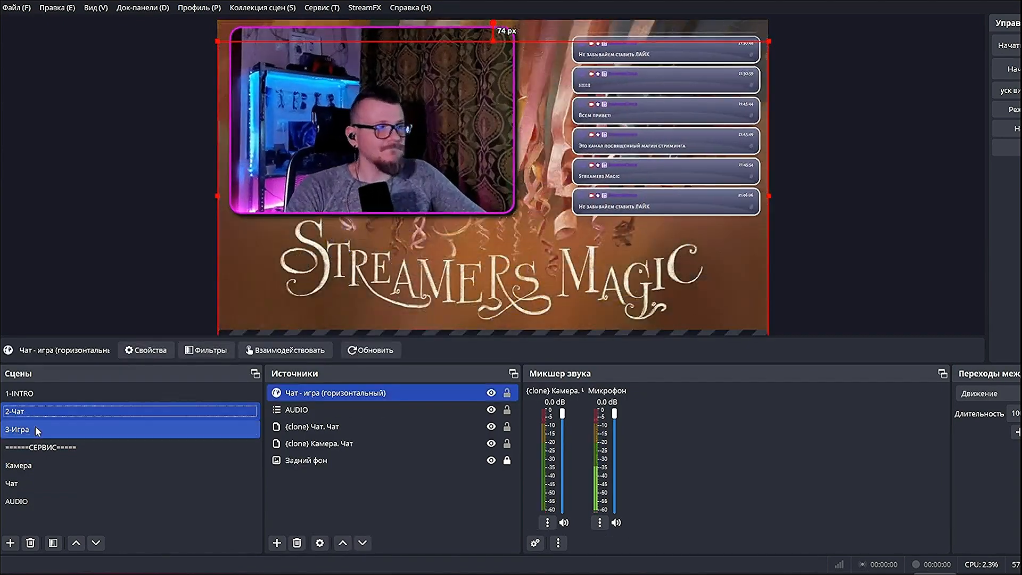
click(36, 428)
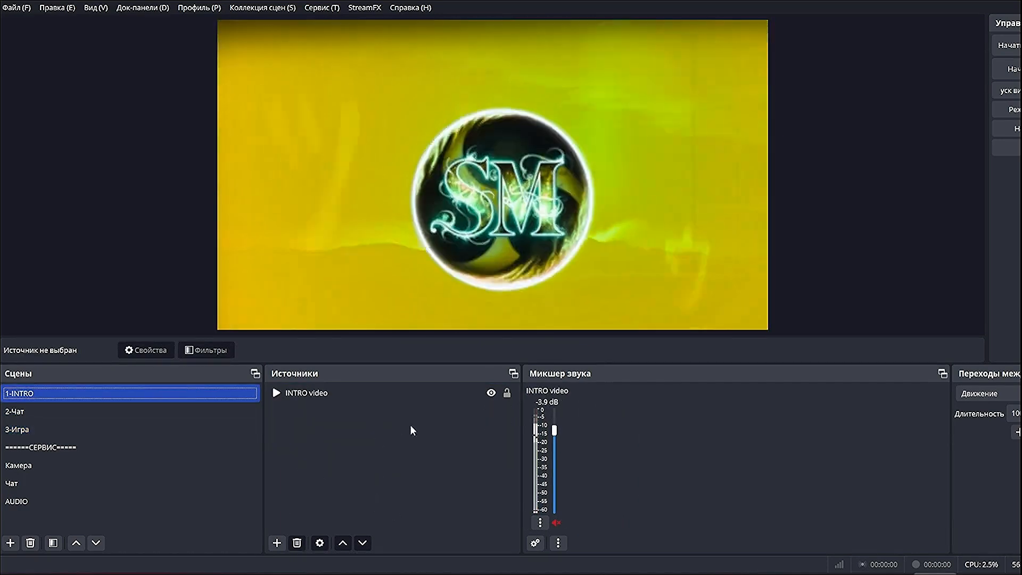
In scene 2-Чат, hide and show {clone} Чат. Чат and {clone} Камера. Чат to check their transitions again.
click(94, 411)
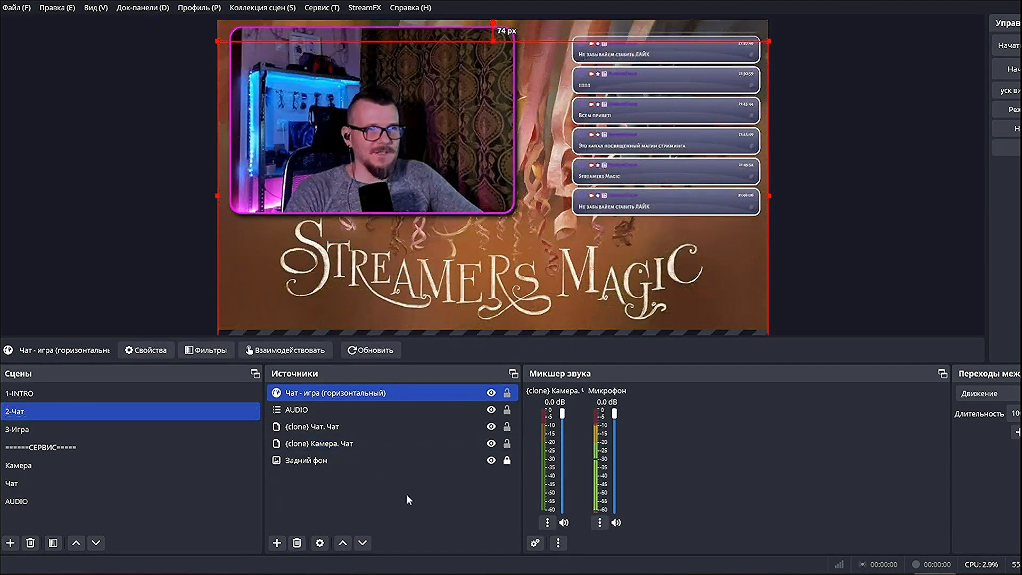
click(406, 495)
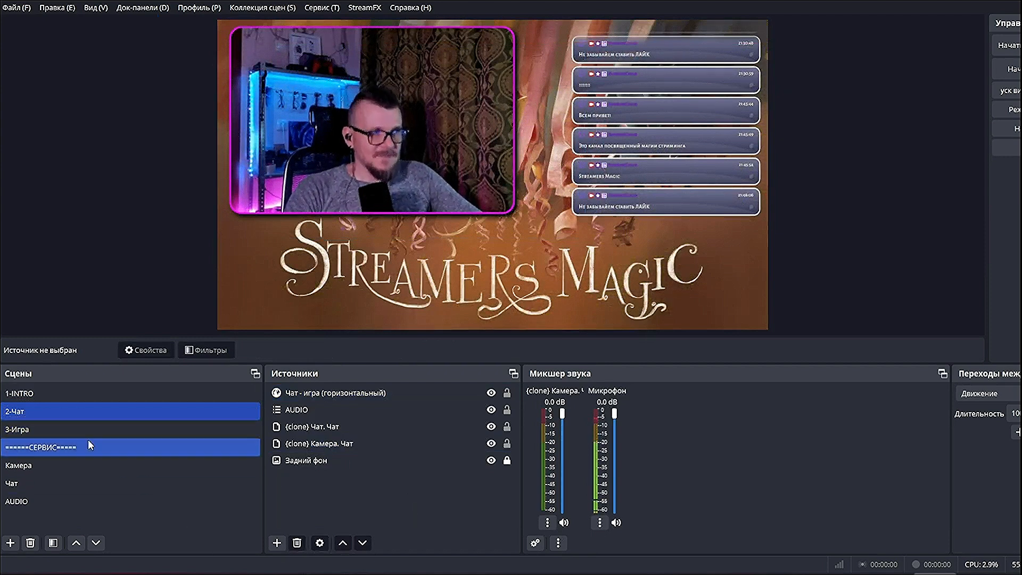
click(492, 426)
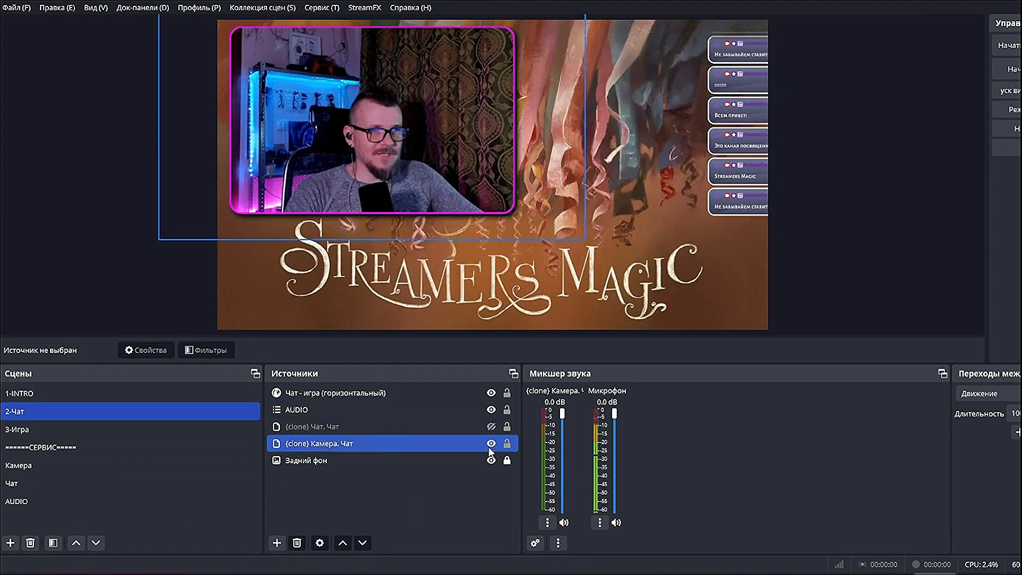
click(490, 445)
click(491, 427)
click(491, 444)
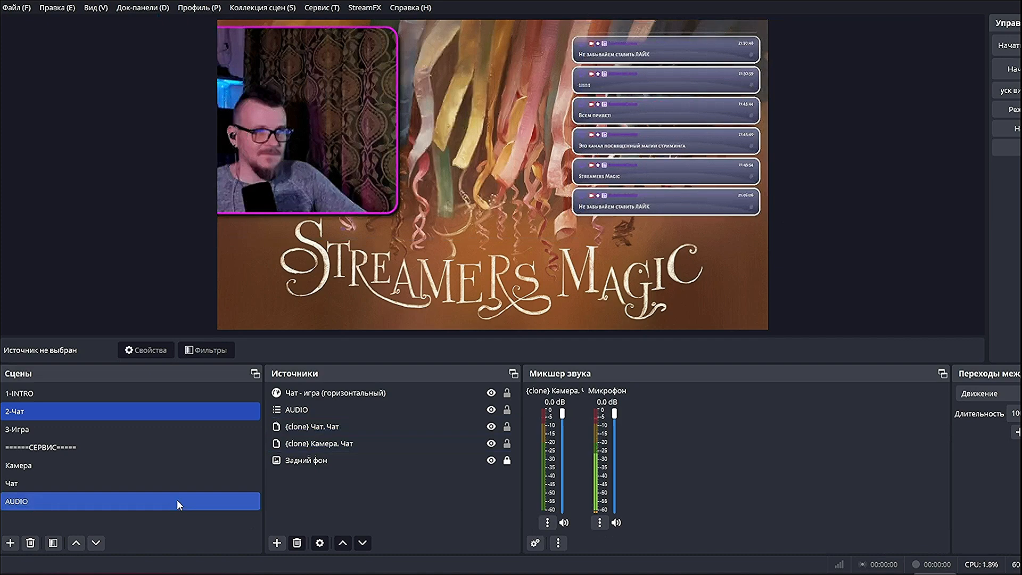
In scene 3-Игра, toggle the visibility of {clone} Чат. Чат and {clone} Камера. Игра to check their transitions.
click(24, 429)
click(494, 432)
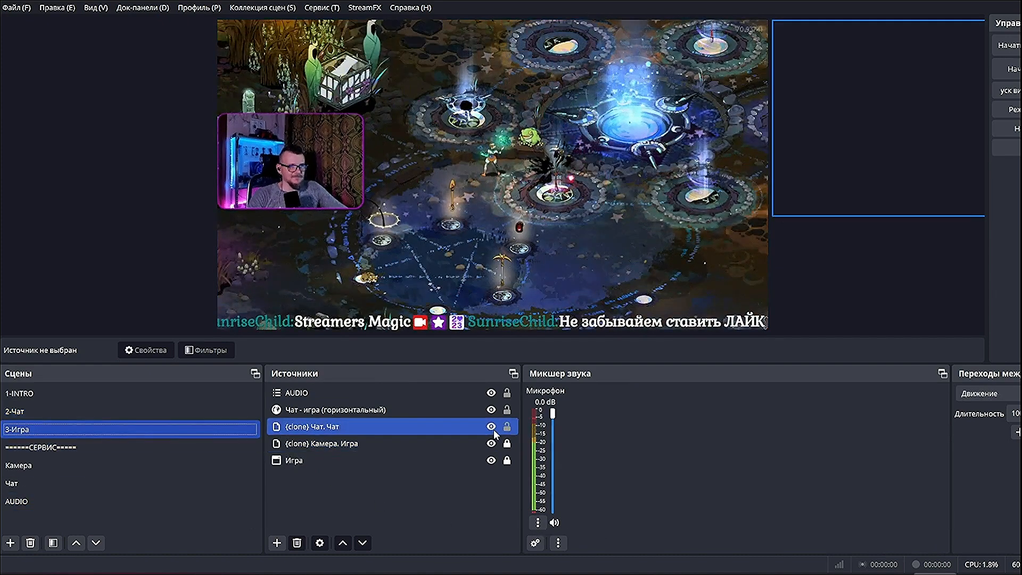
click(493, 433)
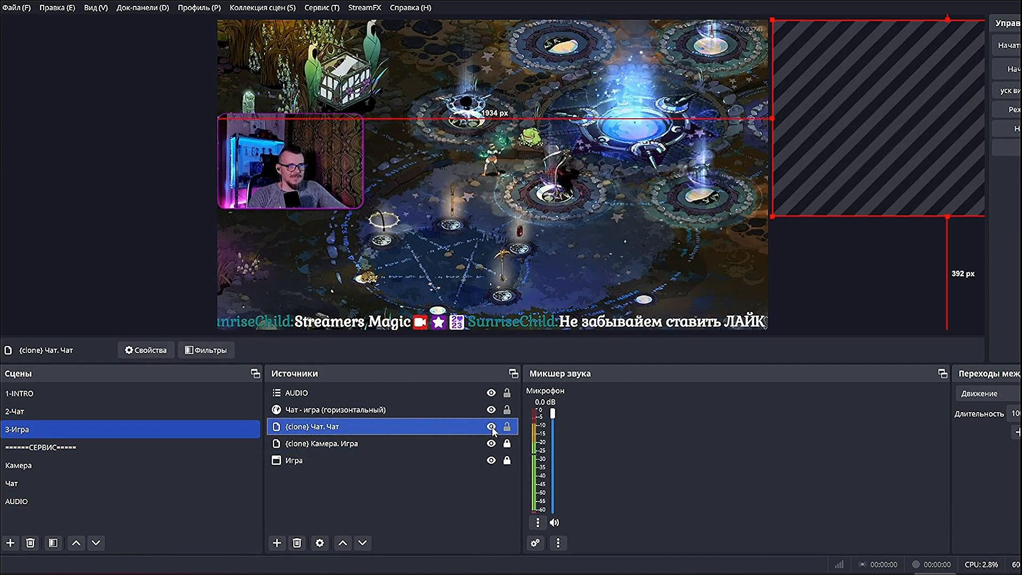
click(492, 445)
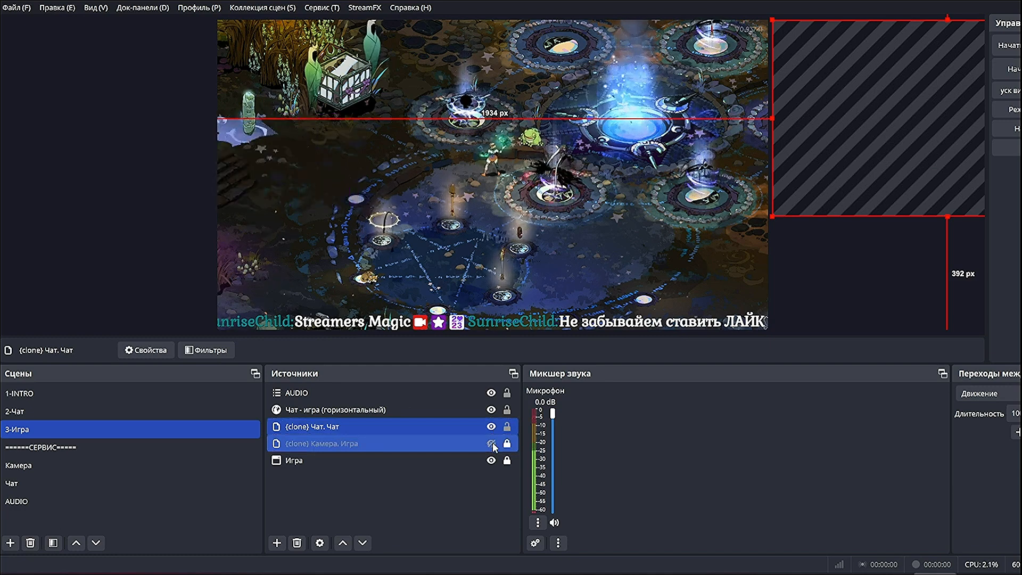
click(410, 510)
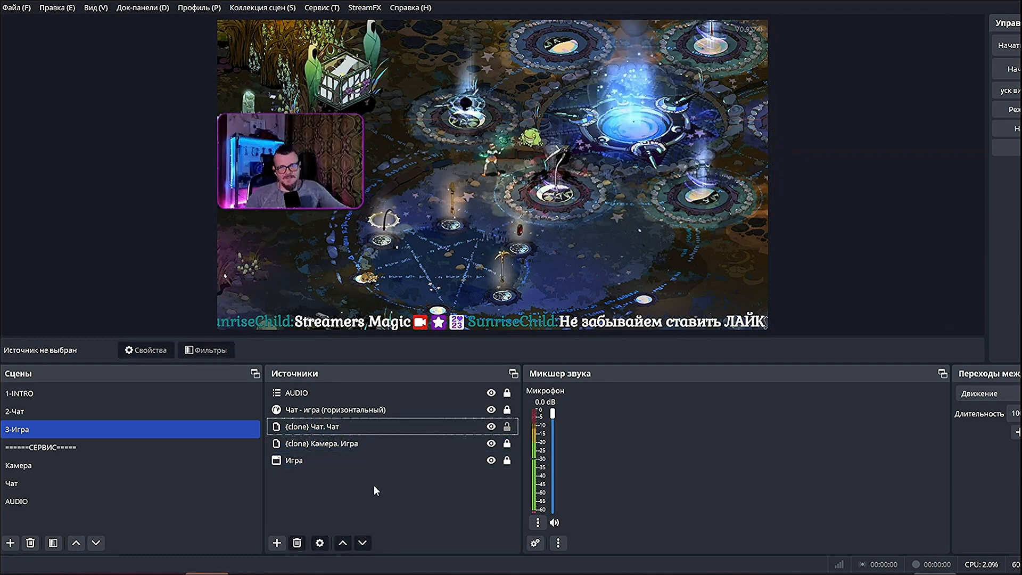